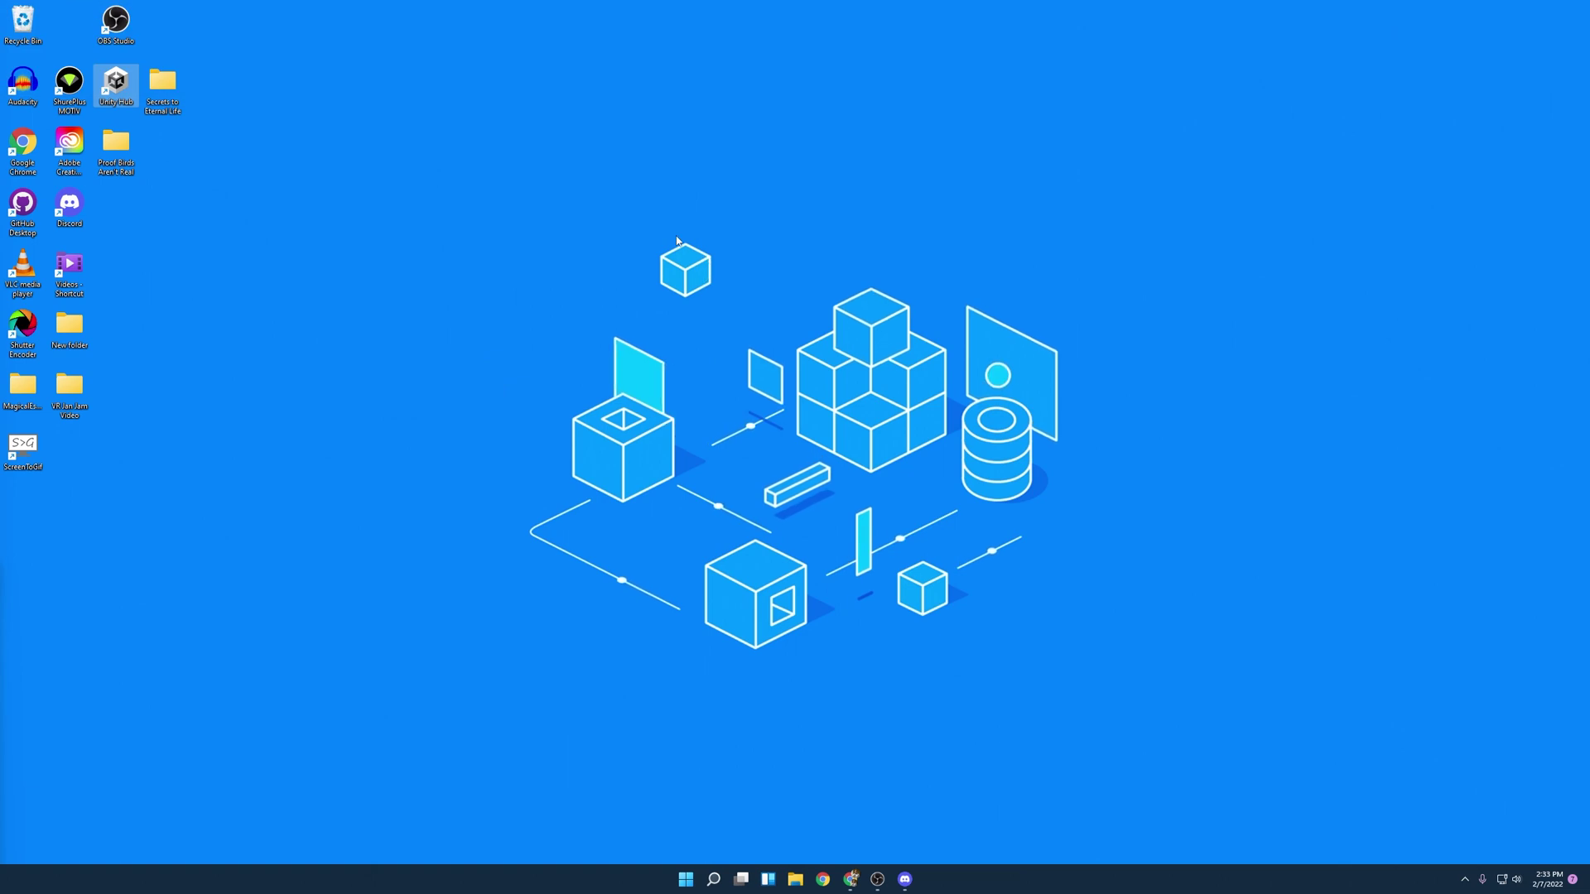
- Launch Unity Hub and open the Unity VR 2022 project
{"action": "double_click", "coordinate": [128, 84]}
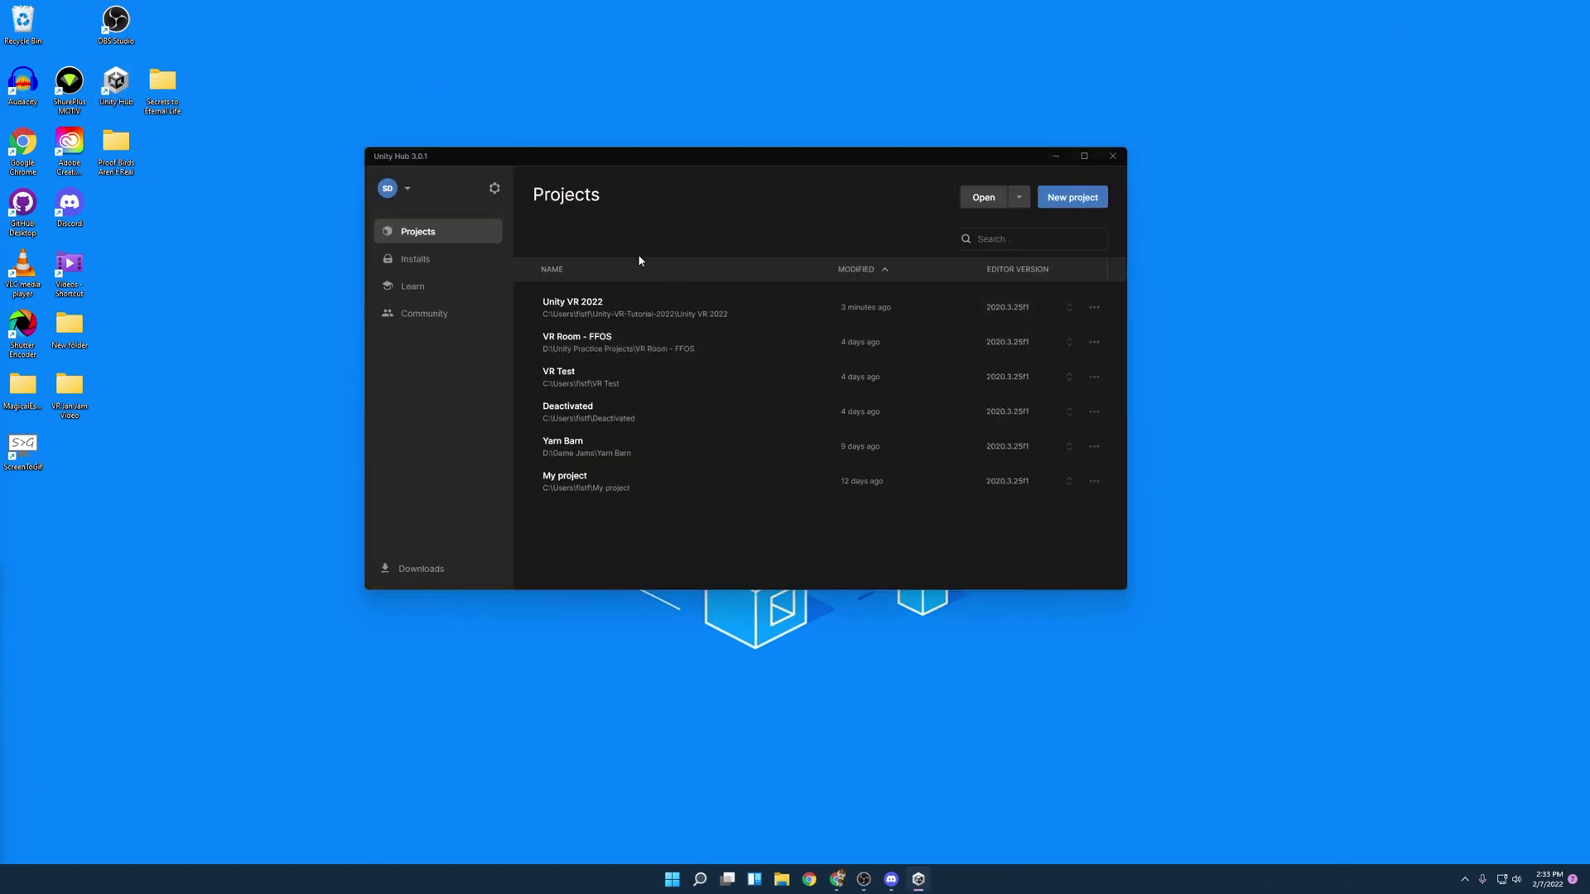
{"action": "left_click", "coordinate": [666, 316]}
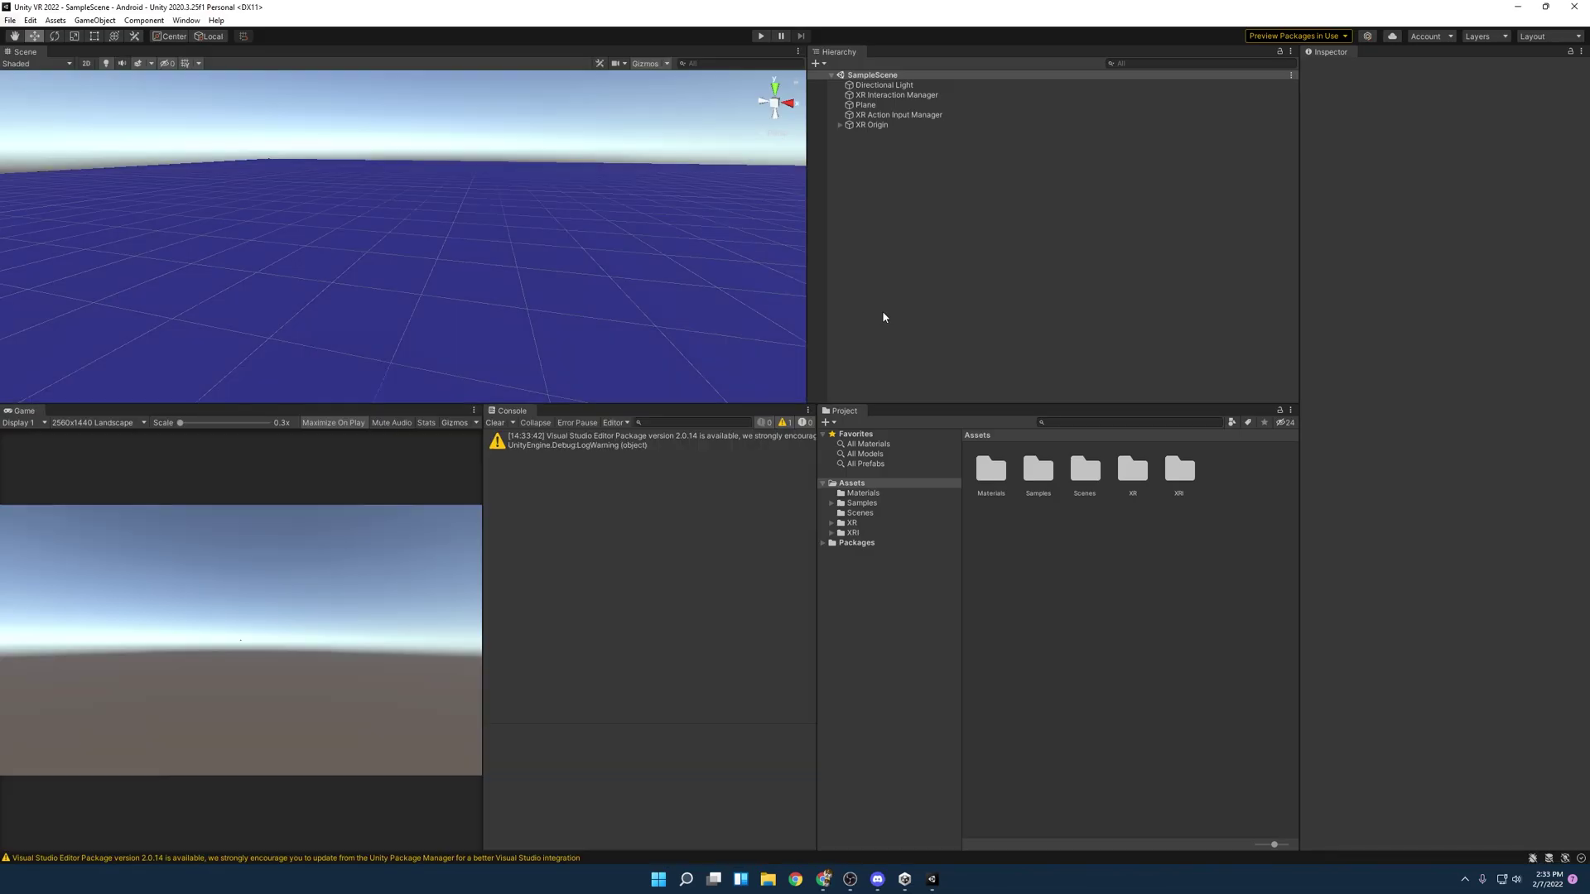
- Expand XR Origin and Camera Offset, then review Main Camera and both hand controllers' settings
{"action": "left_click", "coordinate": [832, 115]}
{"action": "left_click", "coordinate": [840, 125]}
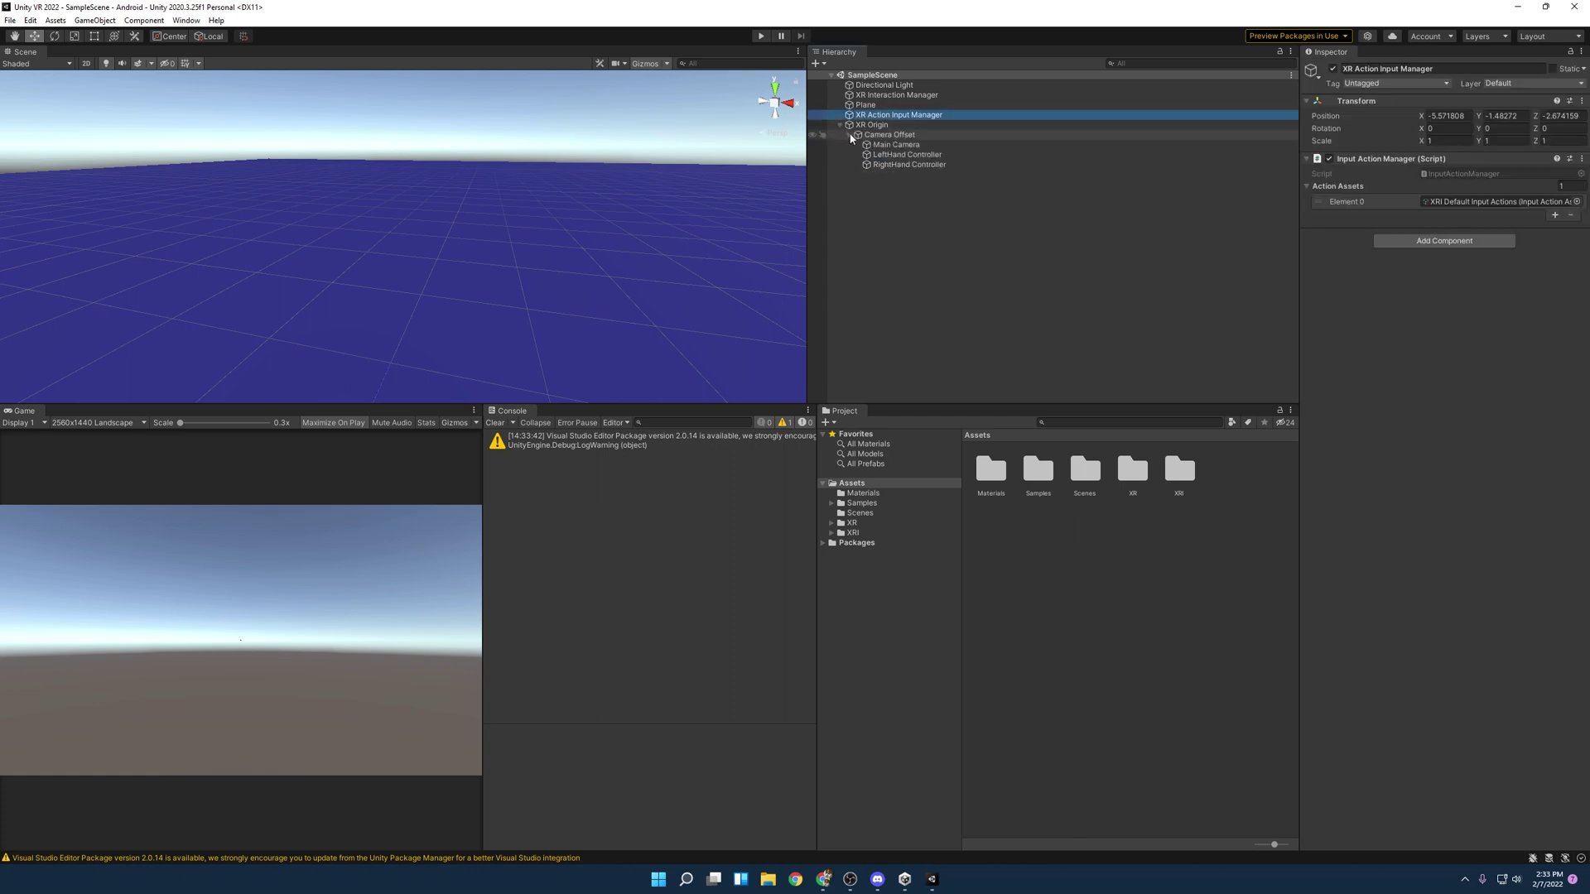
{"action": "left_click", "coordinate": [862, 202]}
{"action": "left_click", "coordinate": [895, 145]}
{"action": "left_click", "coordinate": [903, 154]}
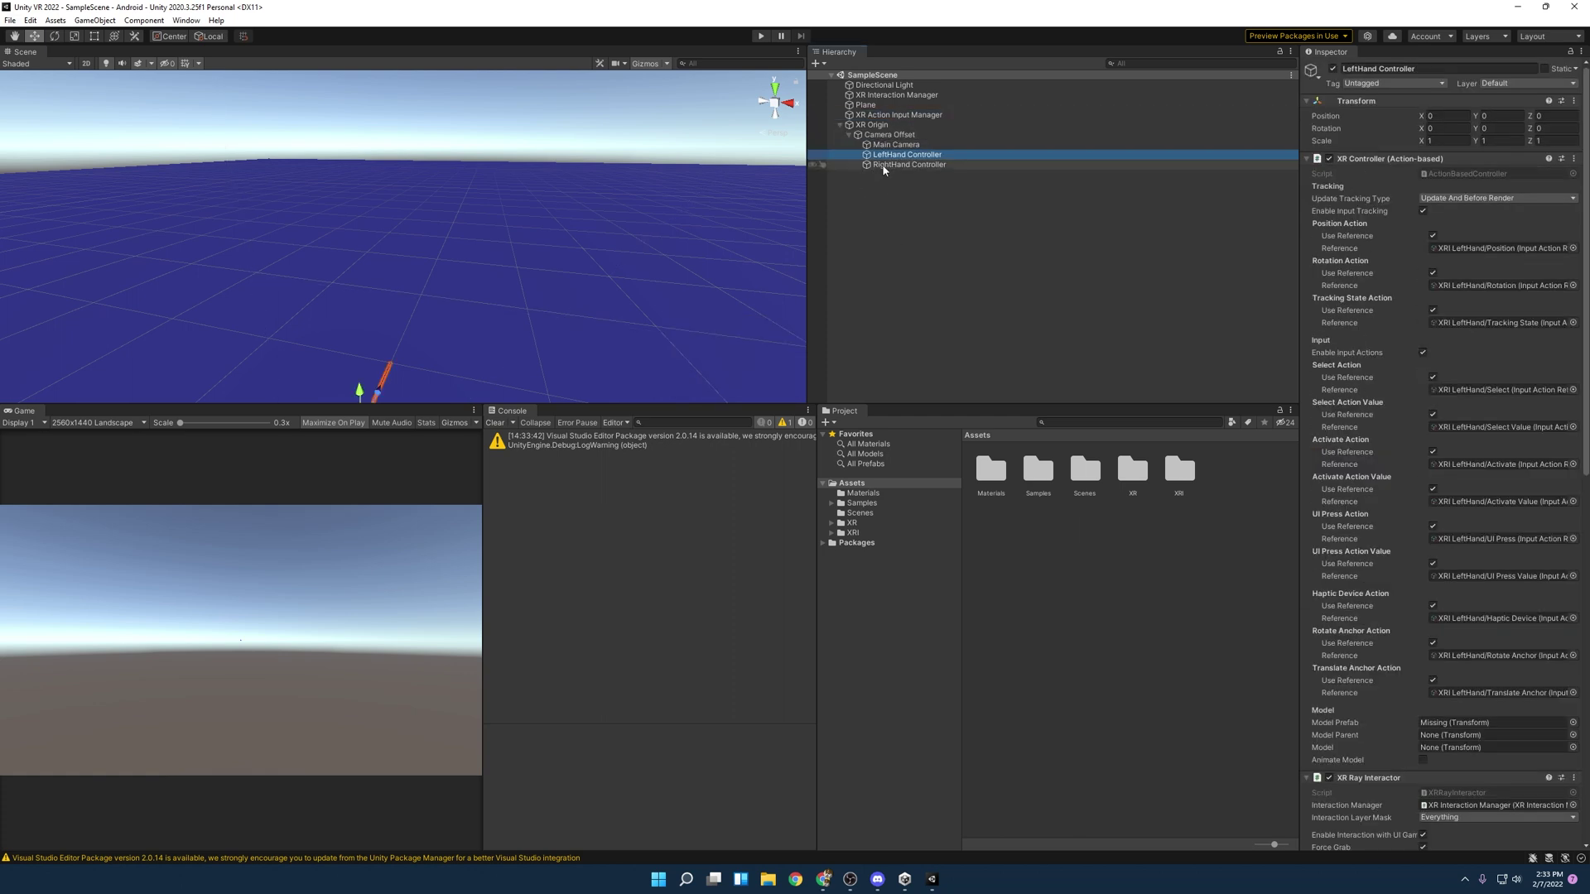
{"action": "left_click", "coordinate": [884, 165]}
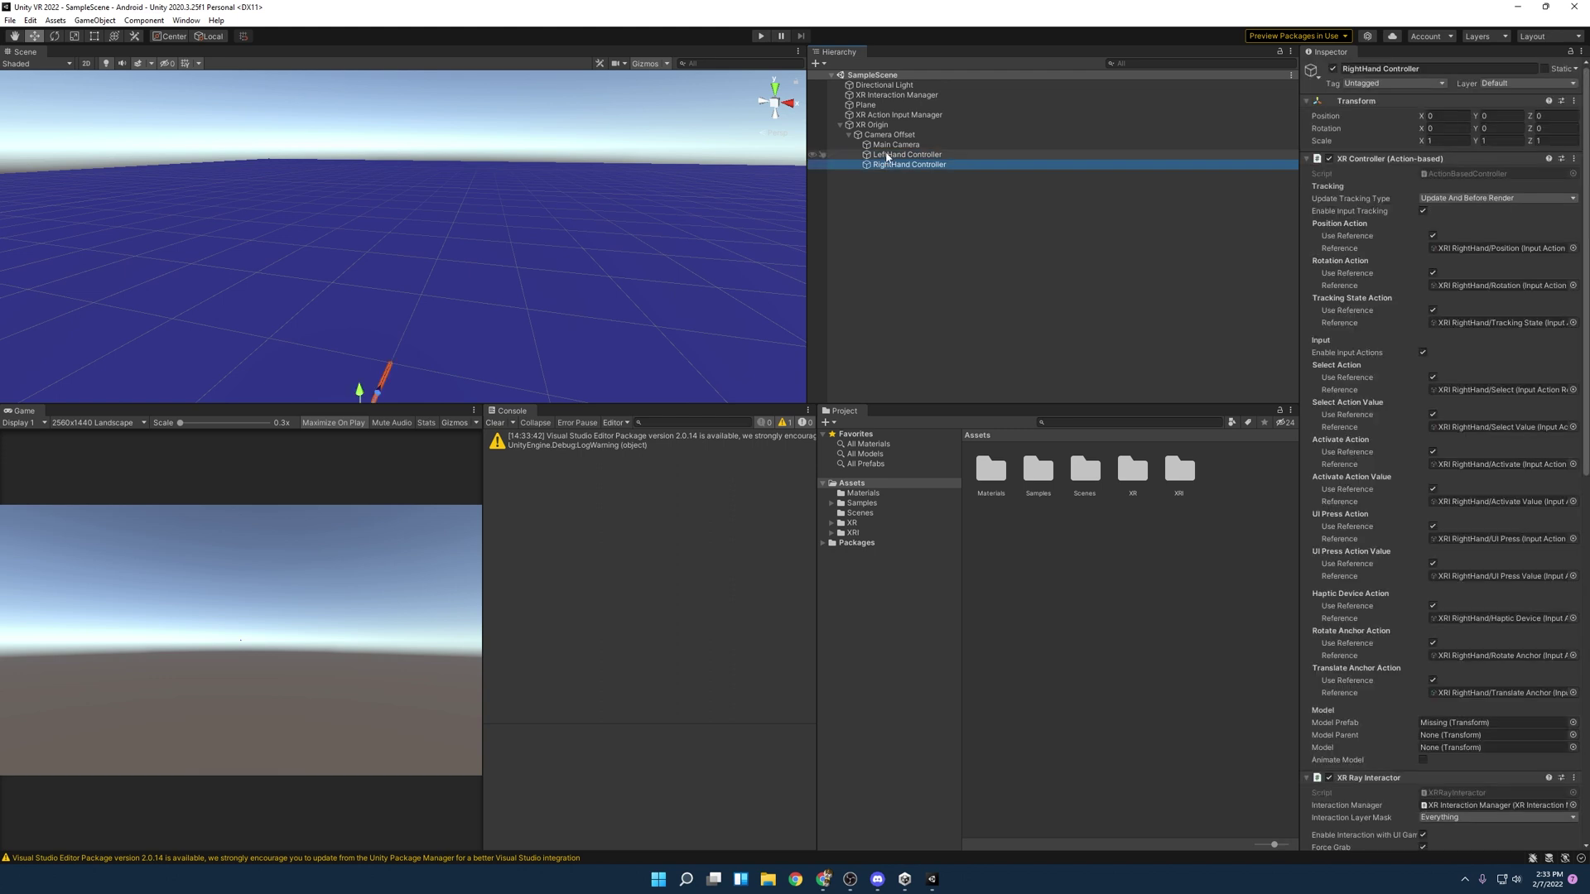
{"action": "left_click", "coordinate": [886, 155]}
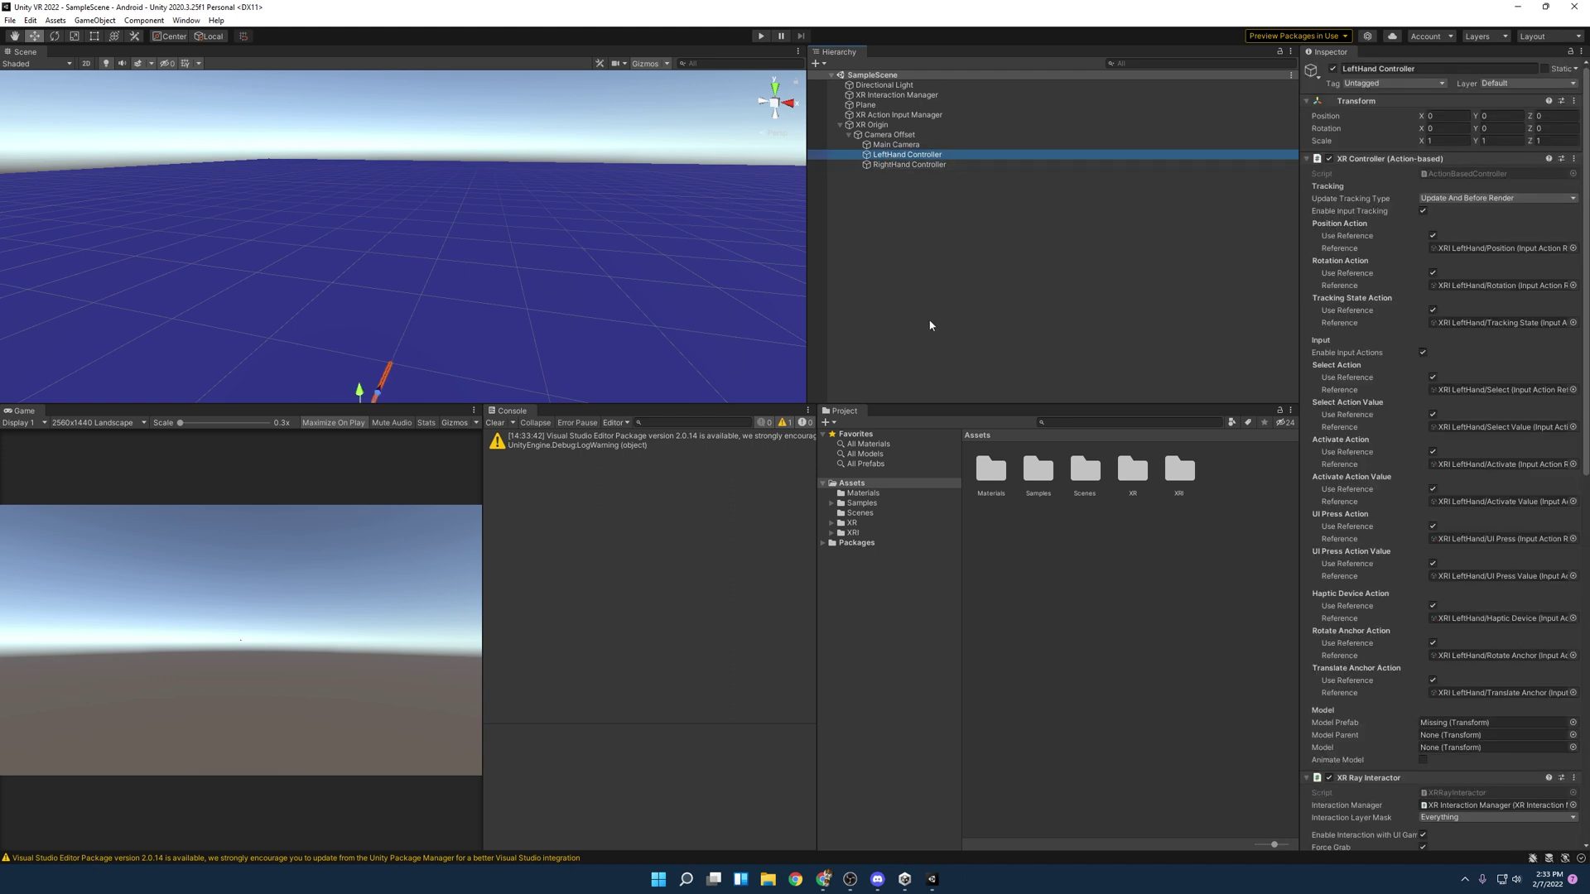
- Bring the GitHub repository page in Chrome to the front and maximize it
{"action": "mouse_move", "coordinate": [834, 884]}
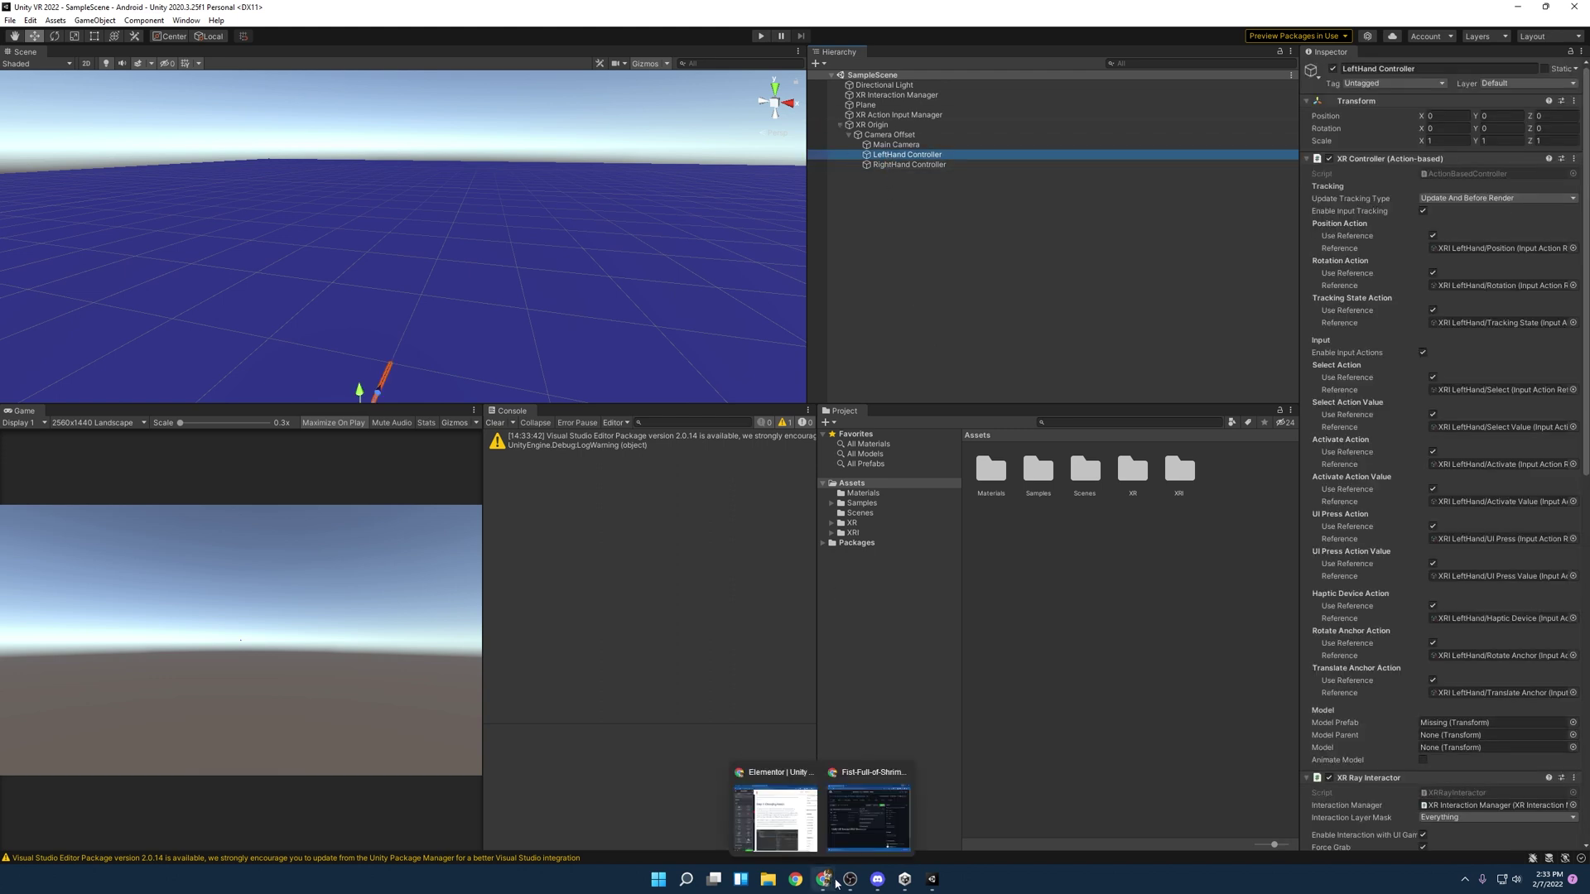
{"action": "left_click", "coordinate": [882, 825]}
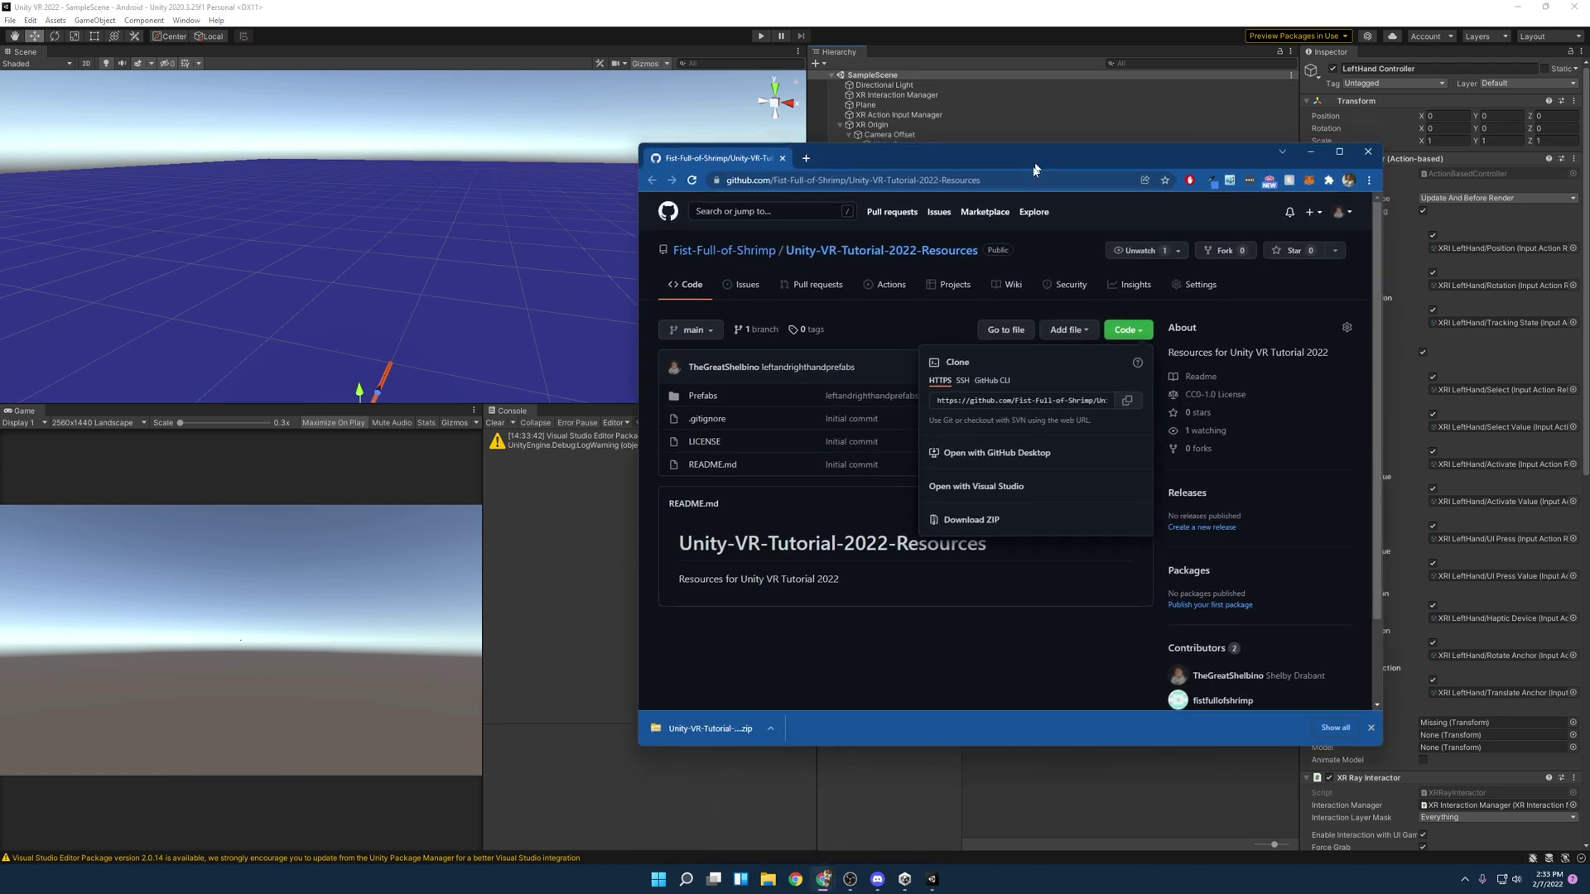
{"action": "double_click", "coordinate": [1034, 169]}
{"action": "left_click", "coordinate": [498, 520]}
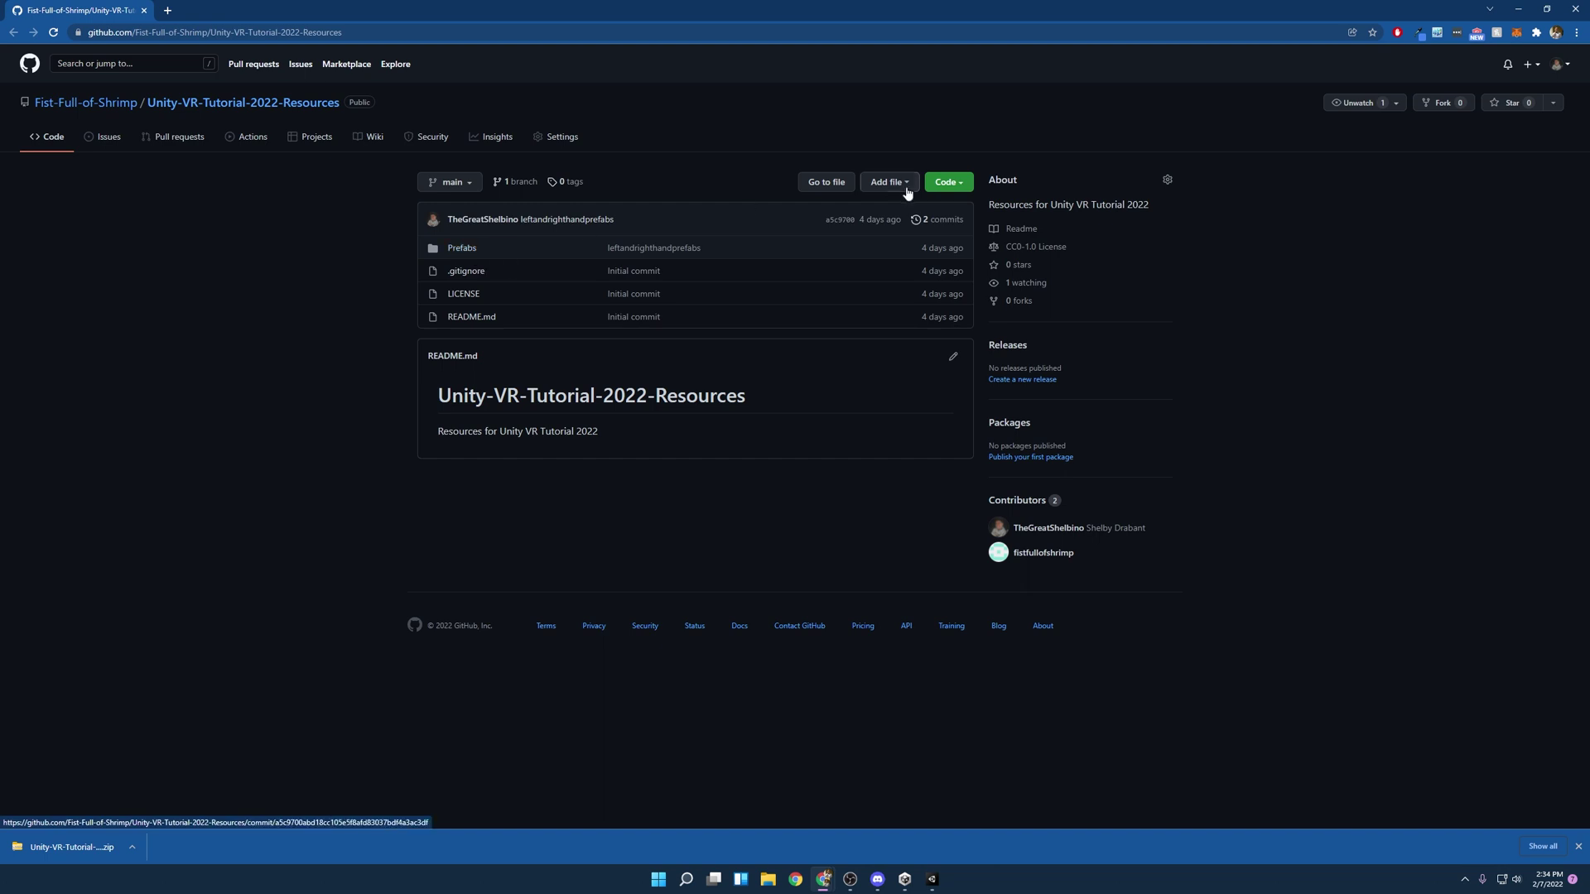
- Download Unity-VR-Tutorial-2022-Resources as a ZIP and open the downloaded file
{"action": "left_click", "coordinate": [947, 182]}
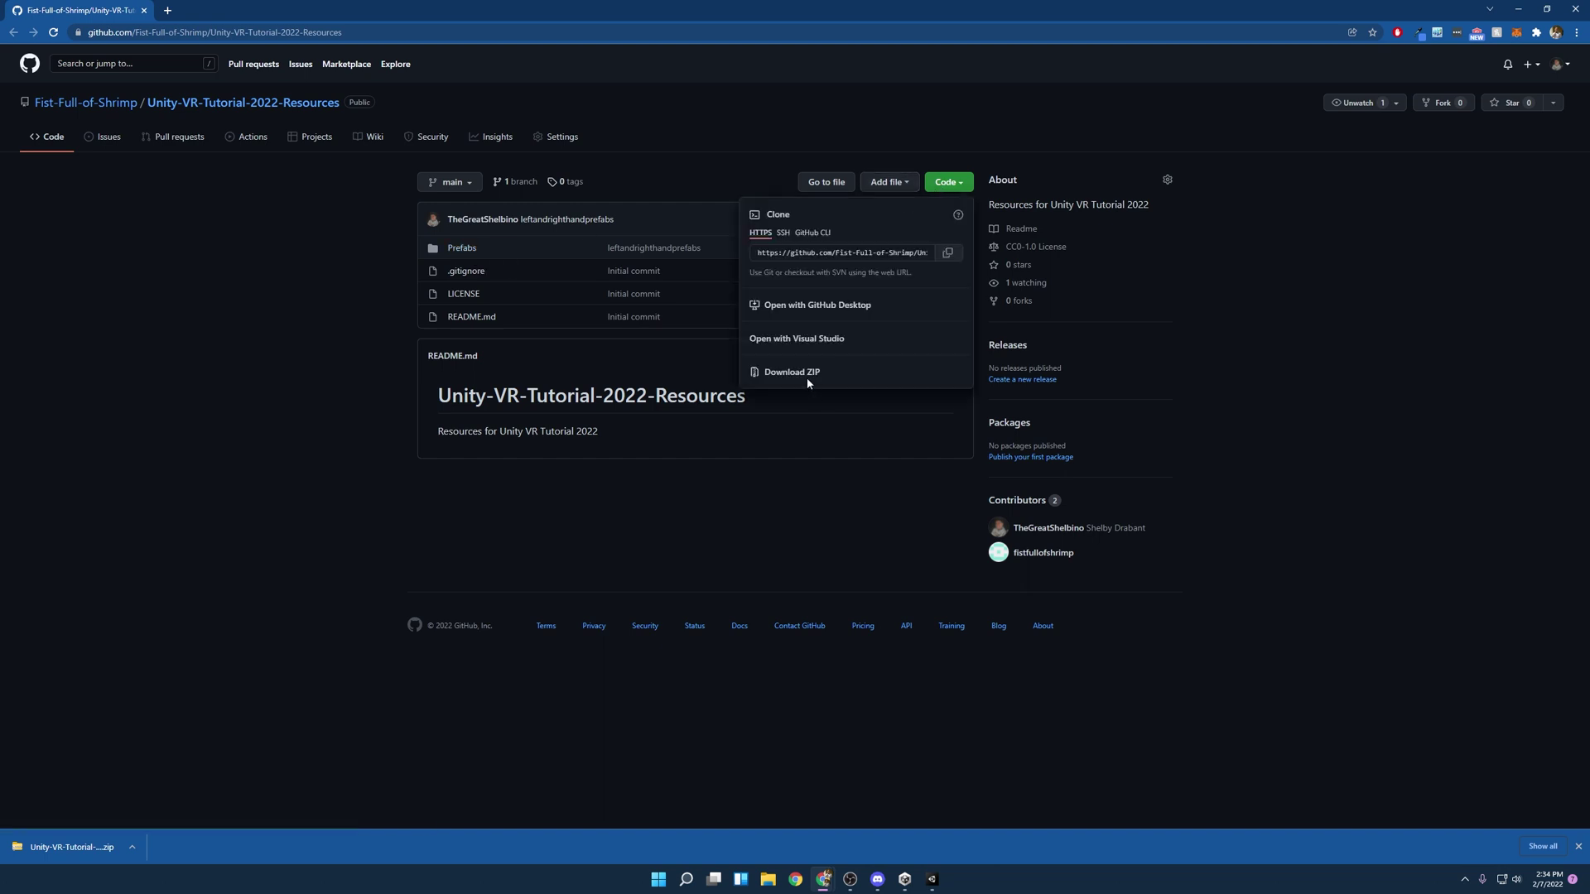
{"action": "left_click", "coordinate": [165, 32]}
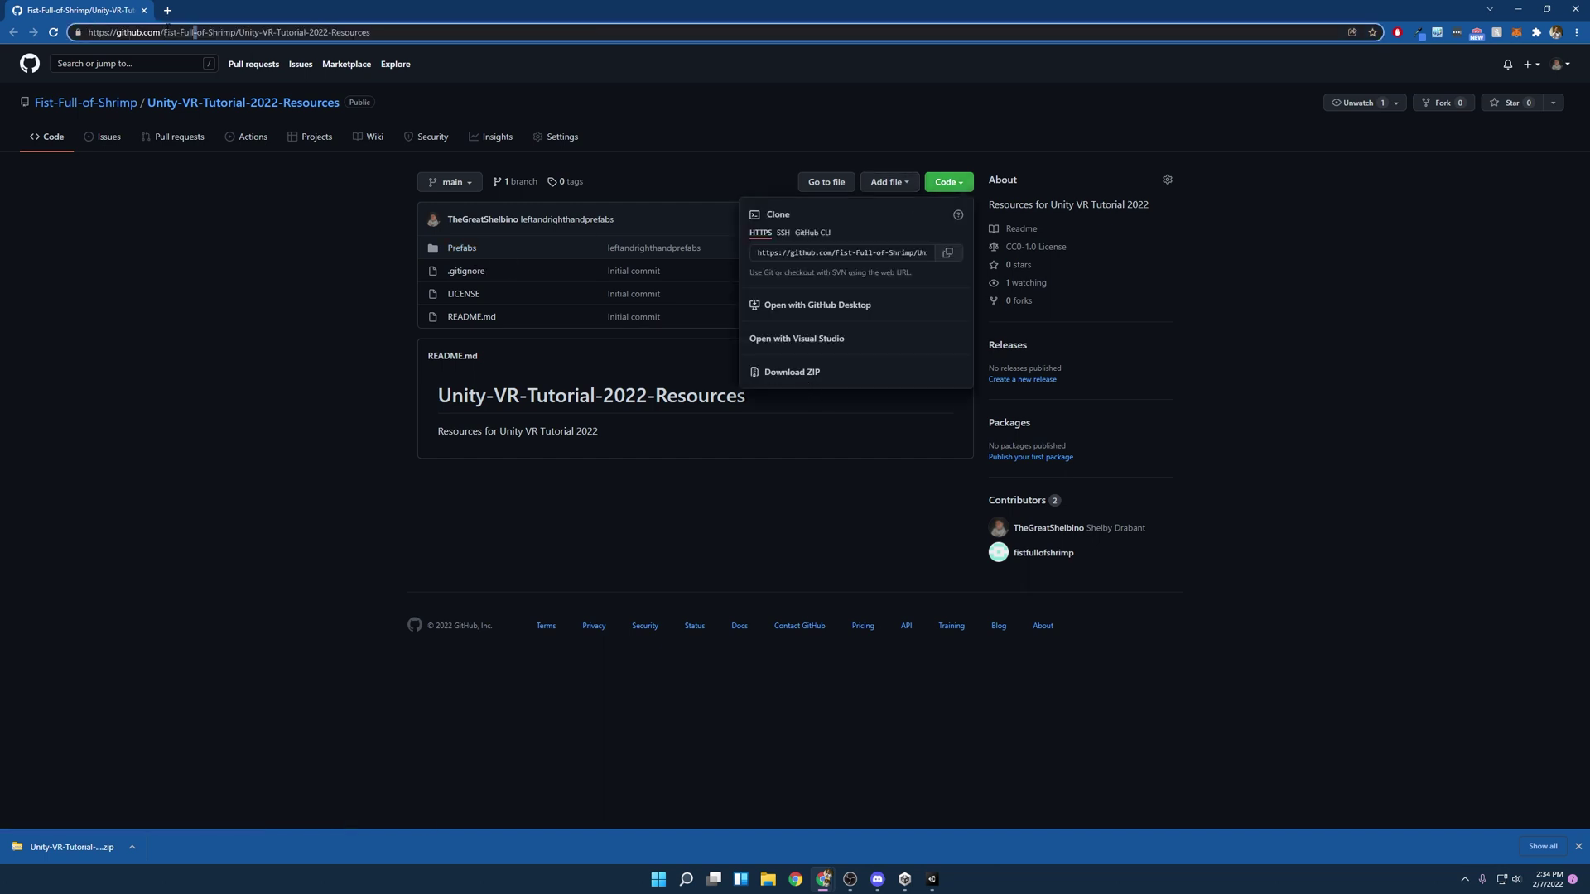
{"action": "left_click", "coordinate": [776, 391]}
{"action": "left_click", "coordinate": [943, 183]}
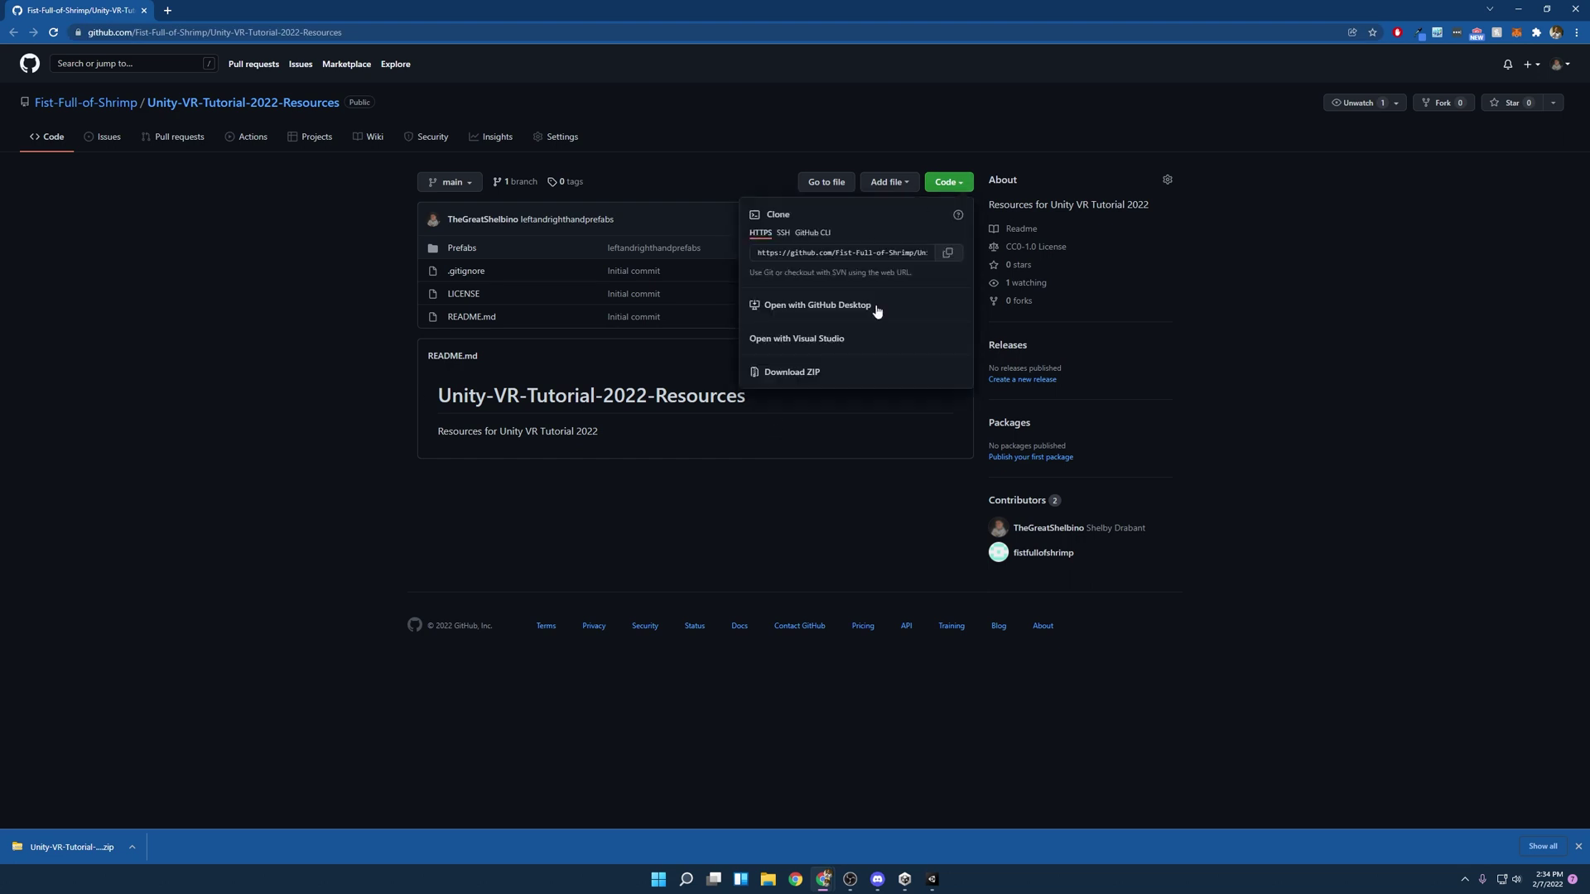
{"action": "left_click", "coordinate": [793, 373]}
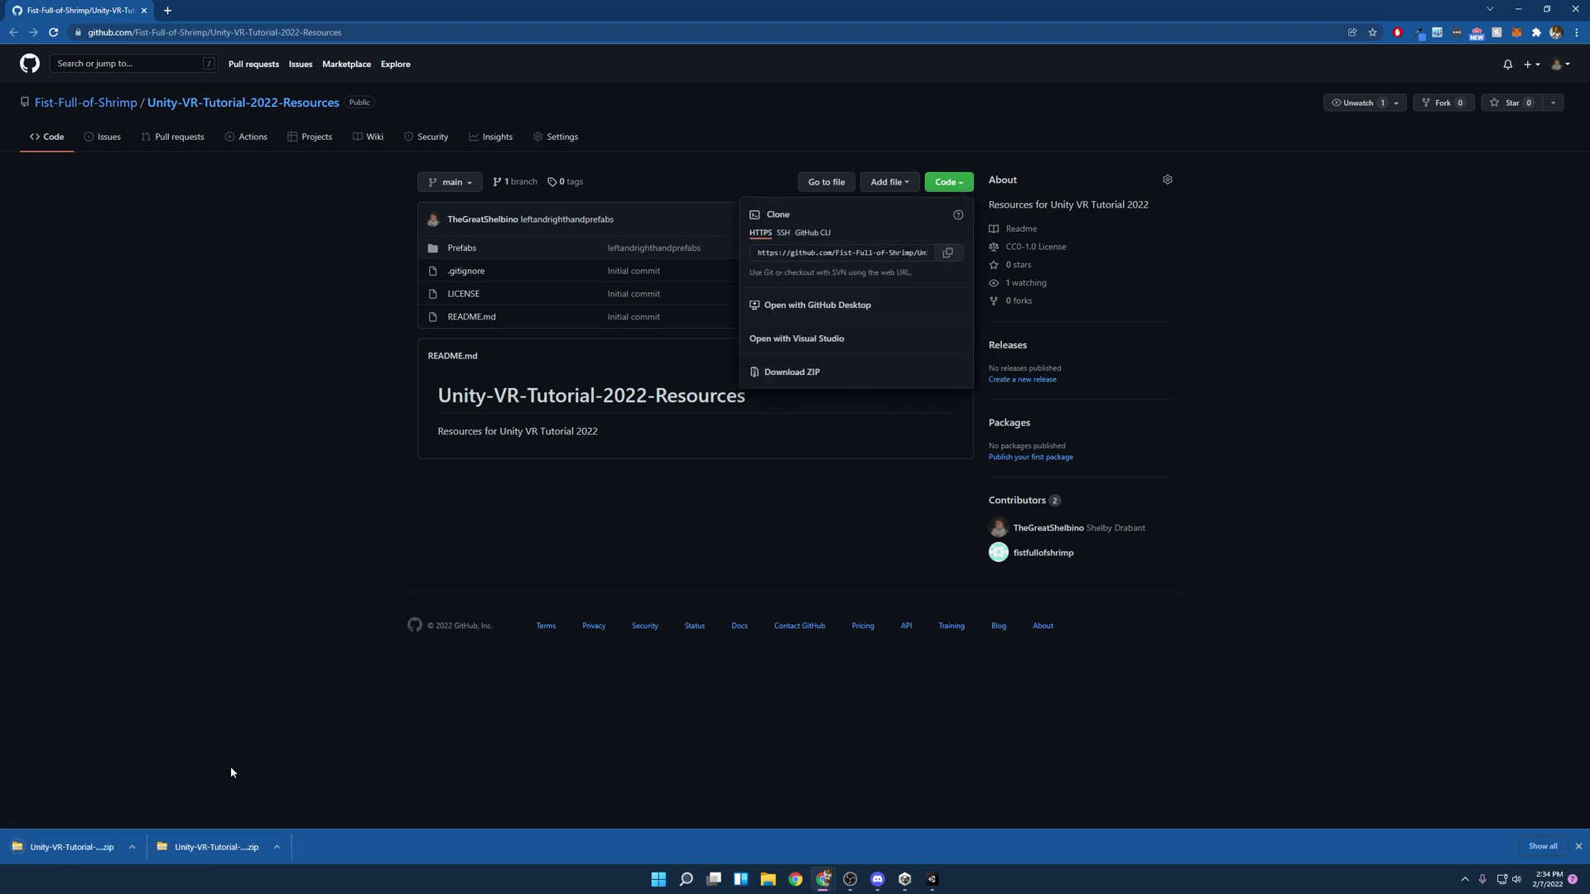
{"action": "left_click", "coordinate": [58, 846]}
- Extract the resources folder to the desktop and copy its Prefabs folder into Unity's Assets
{"action": "left_click_drag", "start_coordinate": [1020, 12], "coordinate": [1109, 375]}
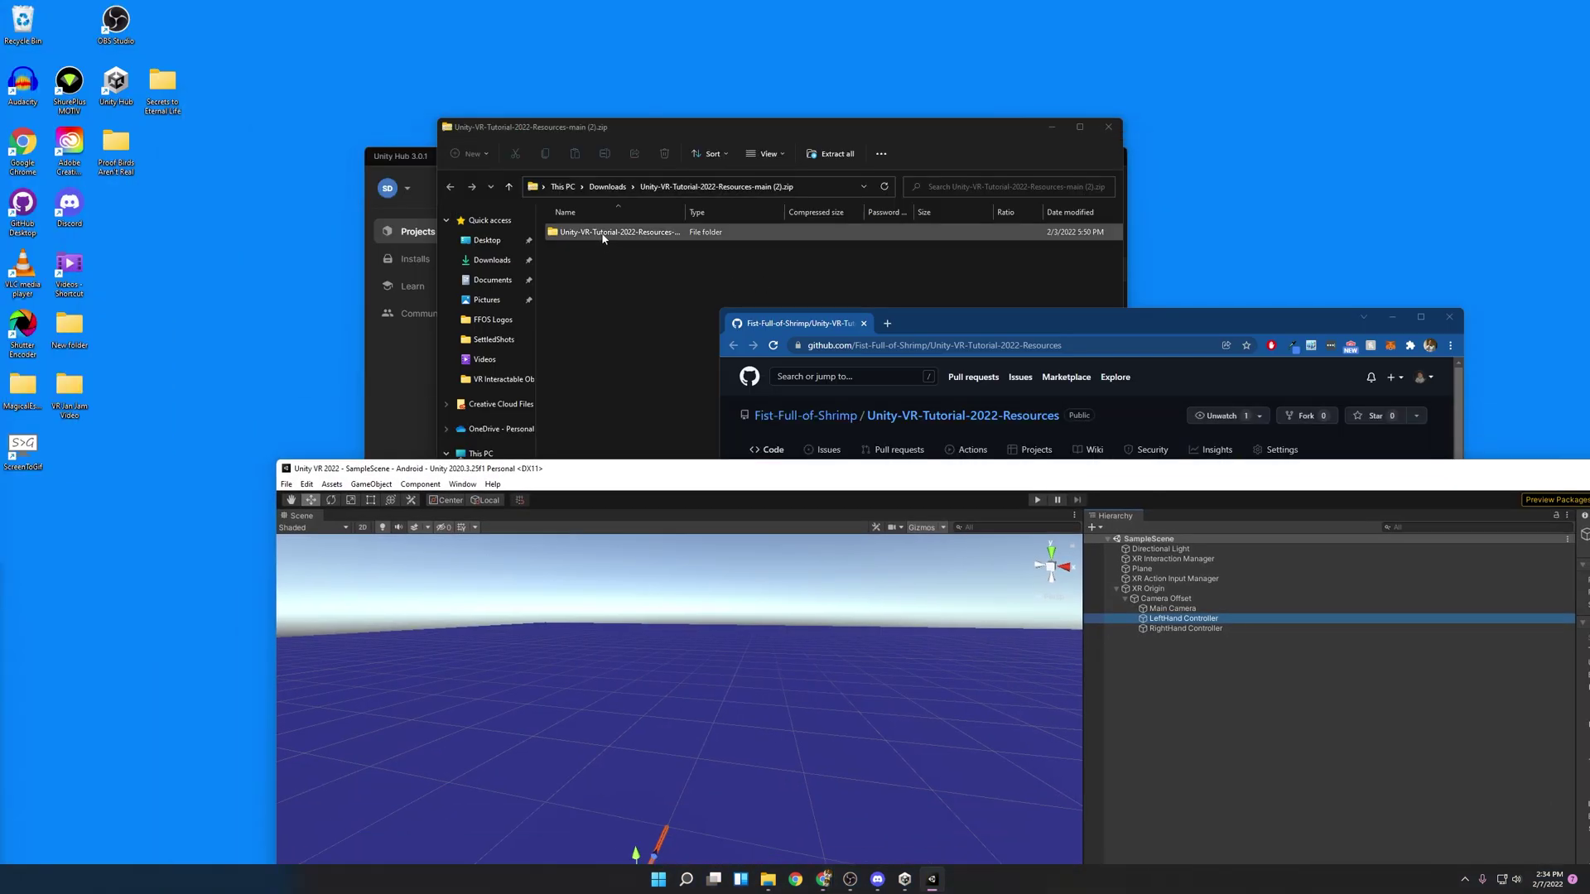
{"action": "left_click_drag", "start_coordinate": [613, 231], "coordinate": [91, 489]}
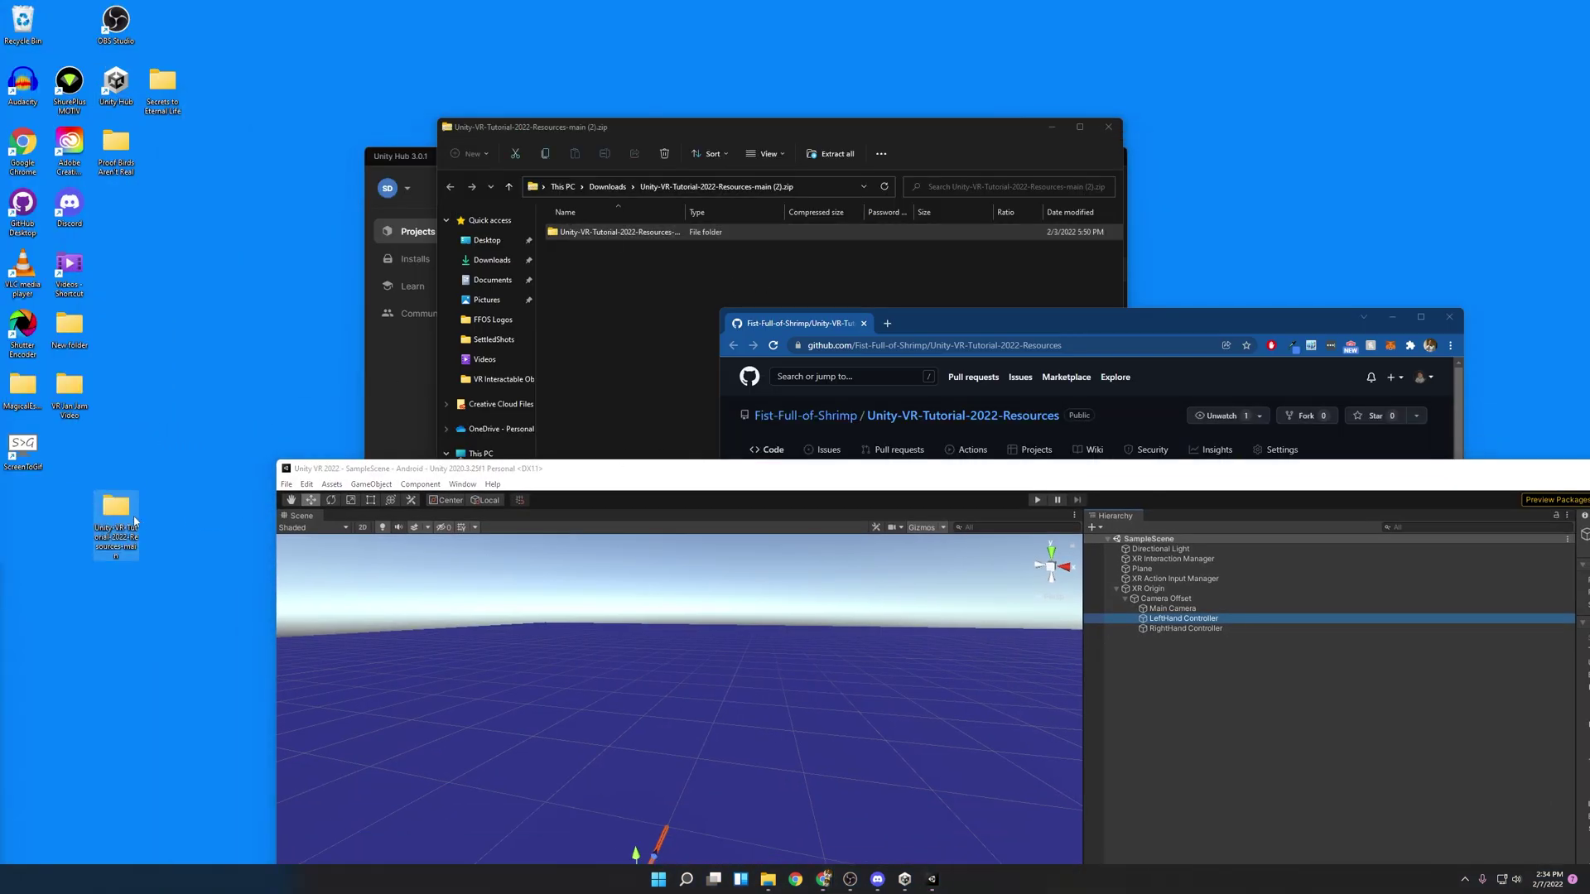
{"action": "double_click", "coordinate": [116, 520]}
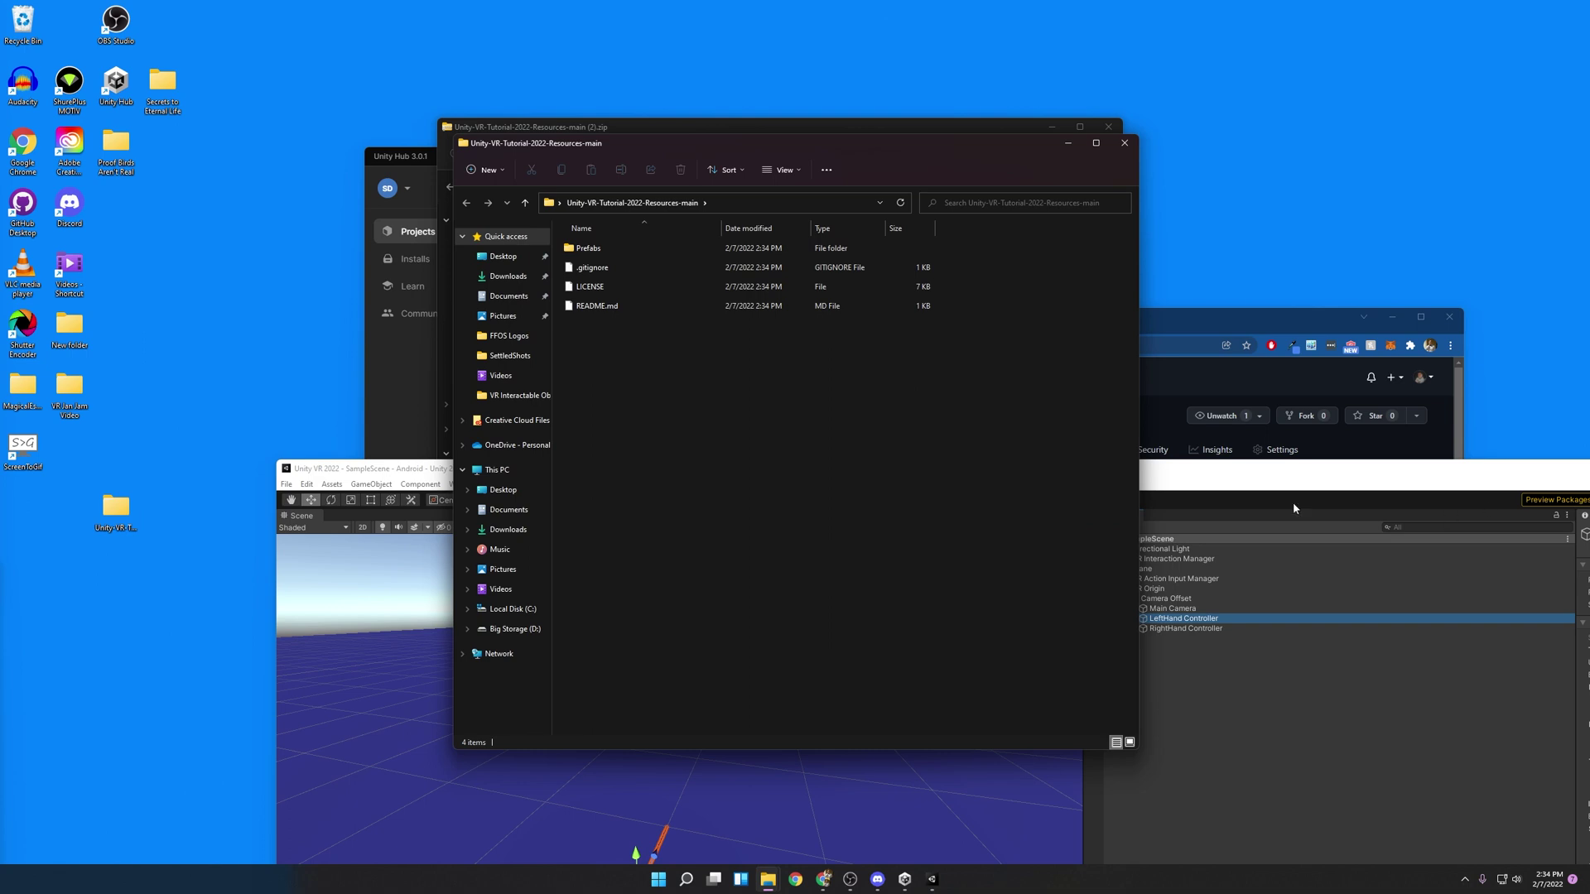
{"action": "left_click_drag", "start_coordinate": [1161, 464], "coordinate": [724, 295]}
{"action": "left_click_drag", "start_coordinate": [587, 248], "coordinate": [685, 778]}
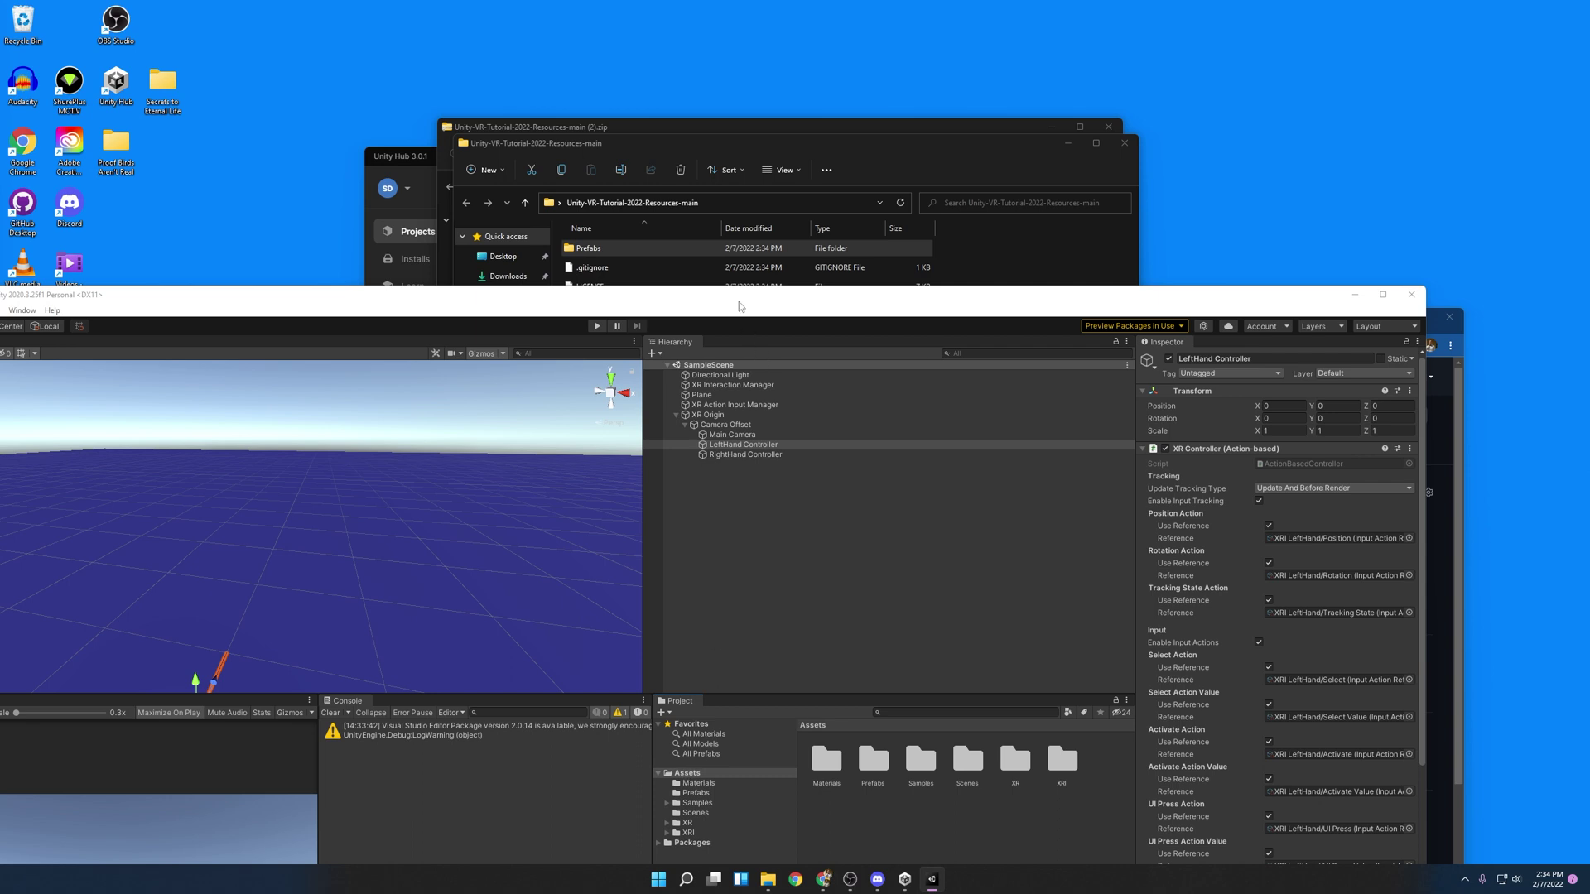
{"action": "double_click", "coordinate": [739, 301]}
- Open Assets > Prefabs and preview the RightHand model in a widened Inspector
{"action": "double_click", "coordinate": [1036, 470]}
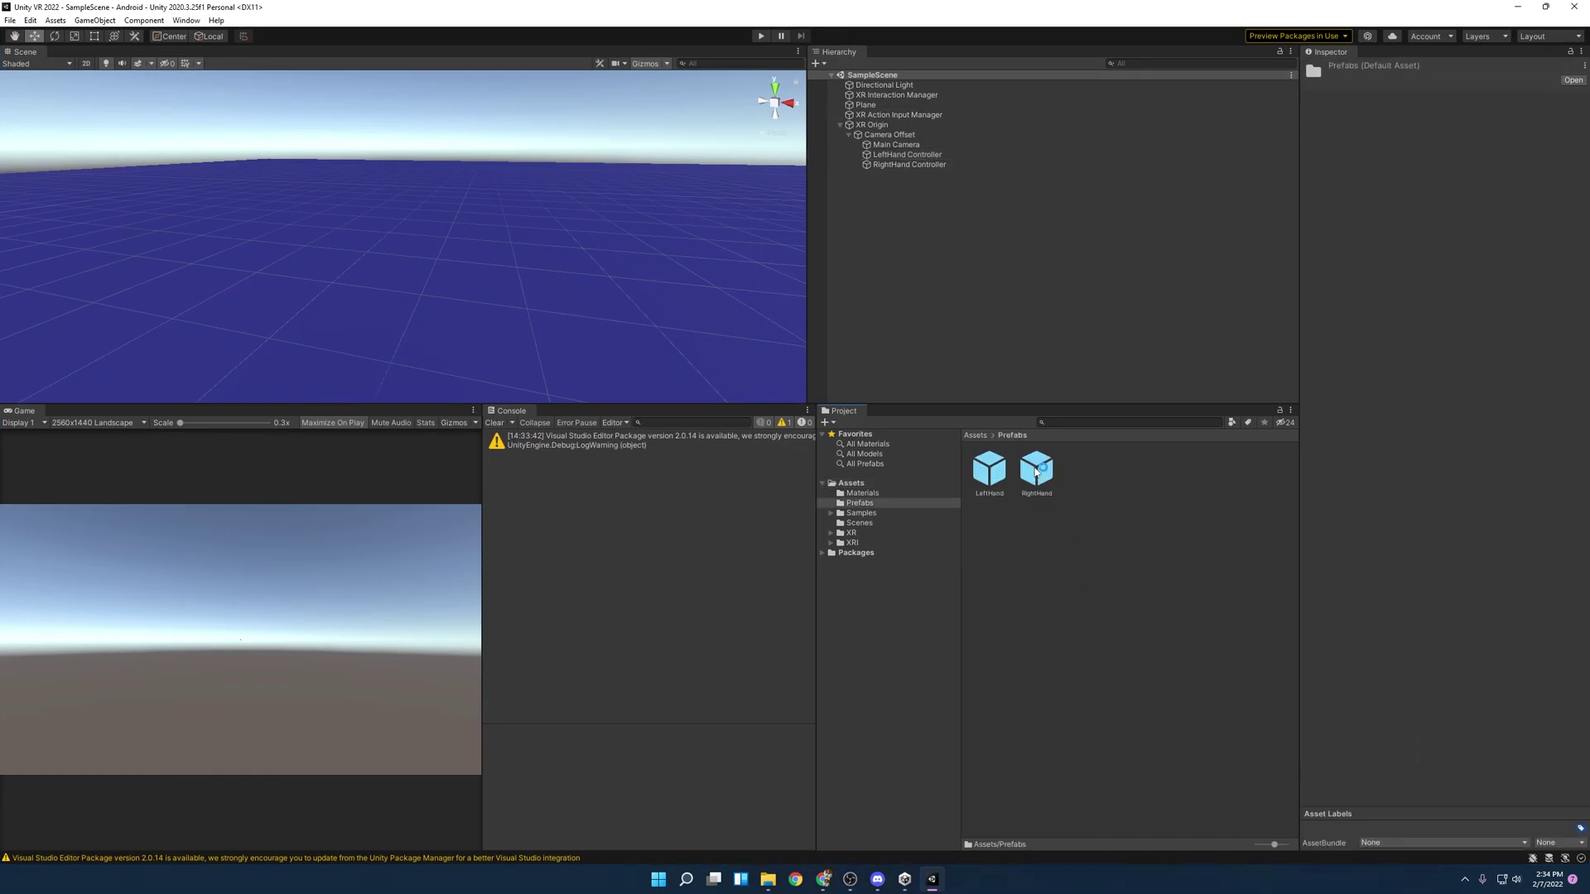
{"action": "left_click", "coordinate": [1035, 474]}
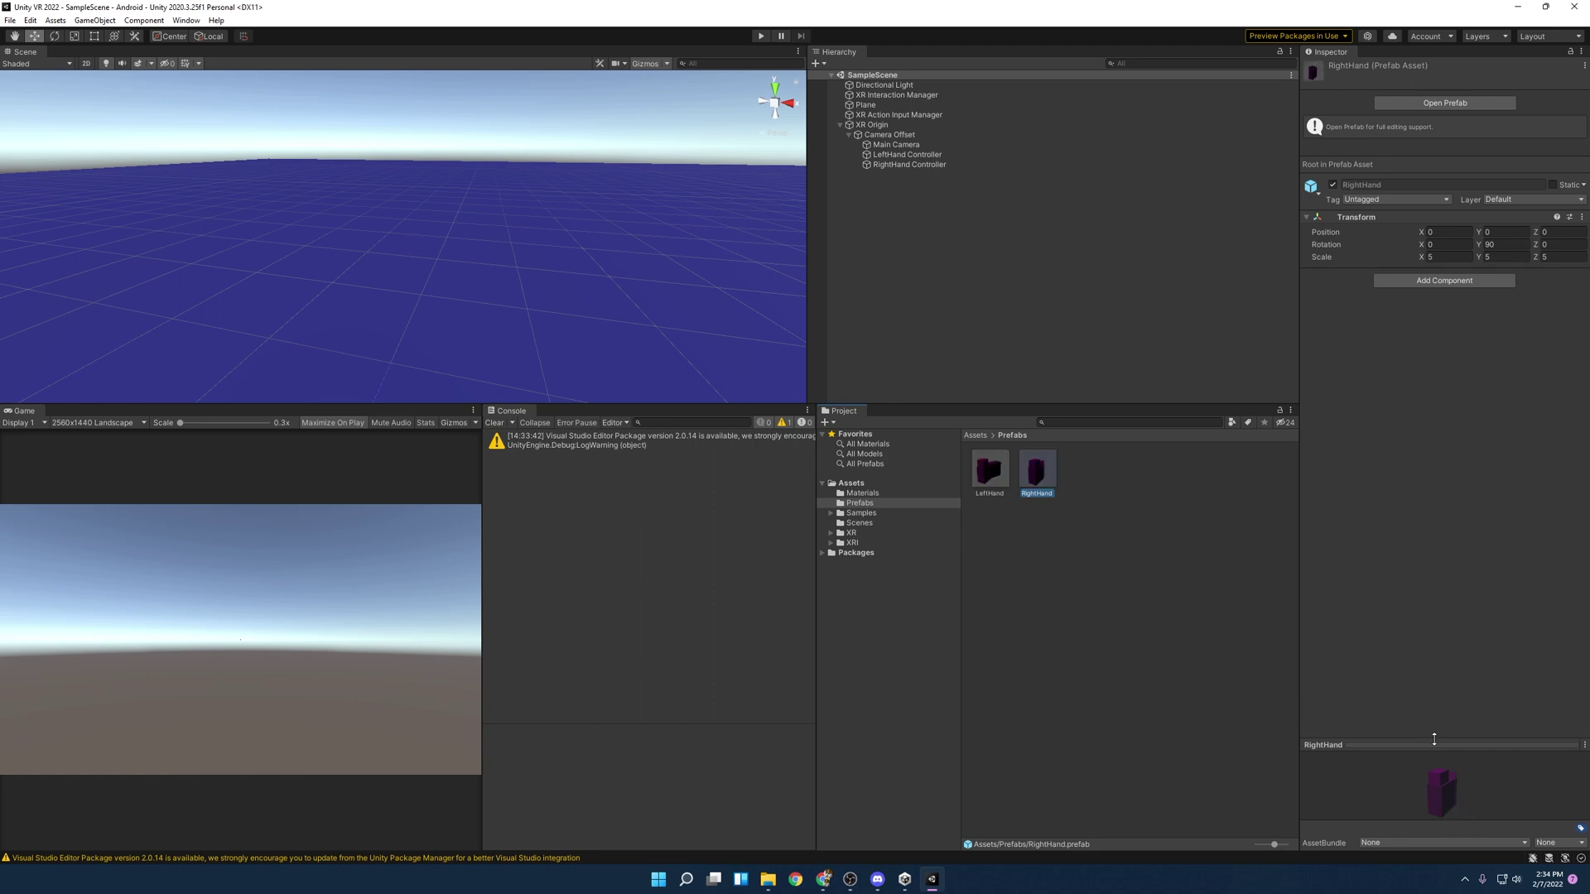
{"action": "left_click_drag", "start_coordinate": [1429, 740], "coordinate": [1422, 426]}
{"action": "left_click_drag", "start_coordinate": [1297, 618], "coordinate": [1116, 618]}
{"action": "left_click_drag", "start_coordinate": [1284, 688], "coordinate": [1132, 640]}
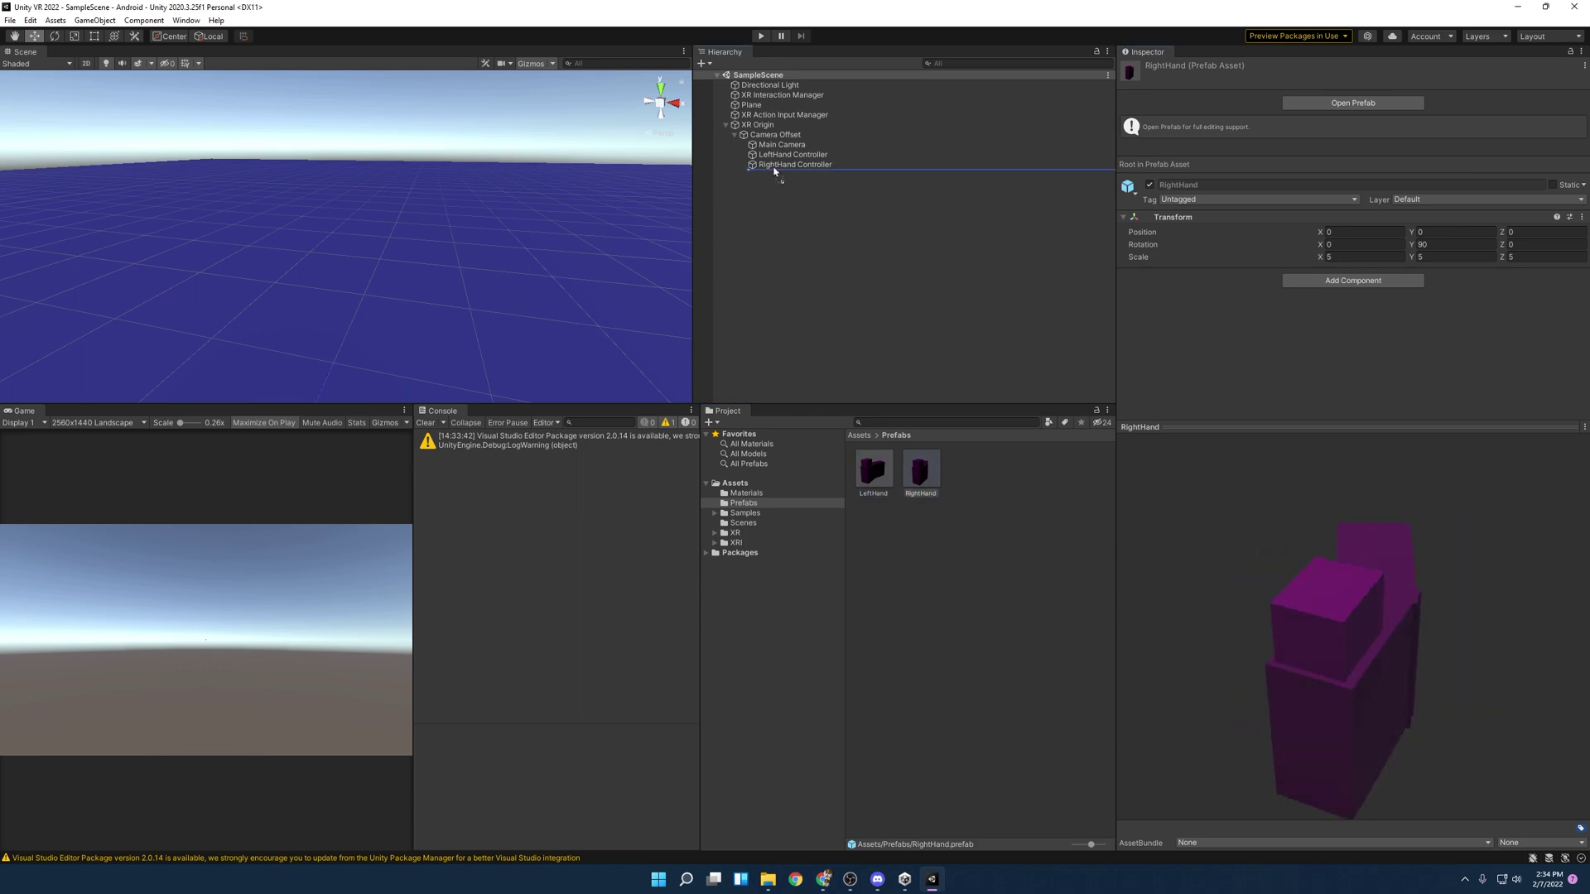
{"action": "left_click_drag", "start_coordinate": [775, 171], "coordinate": [879, 544]}
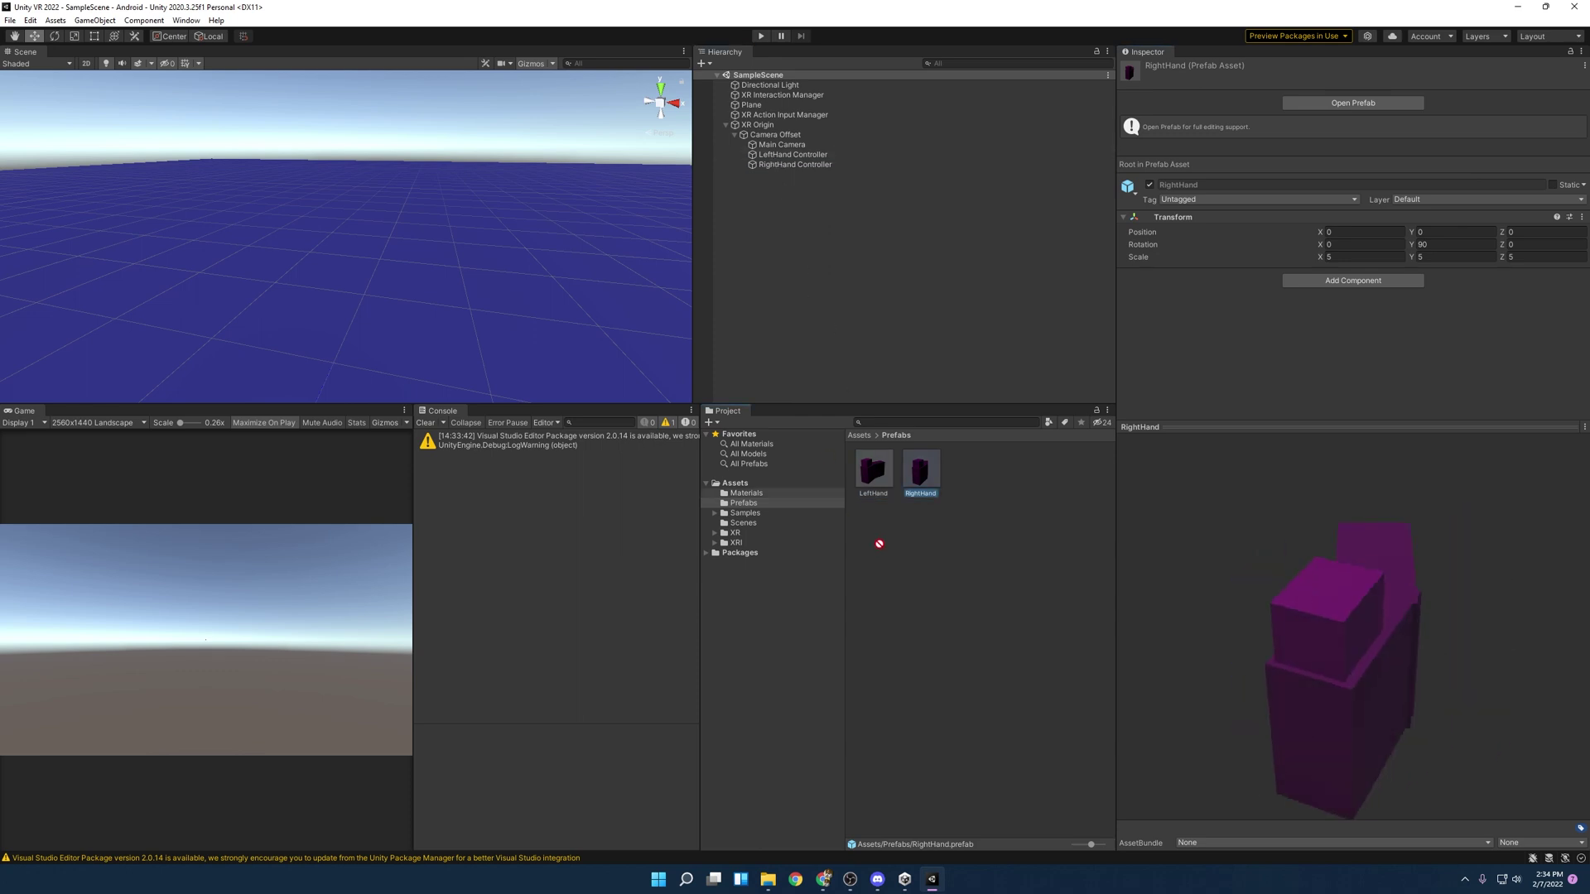
- Set LeftHand and RightHand prefabs as Model Prefab of the matching controllers
{"action": "left_click", "coordinate": [831, 156]}
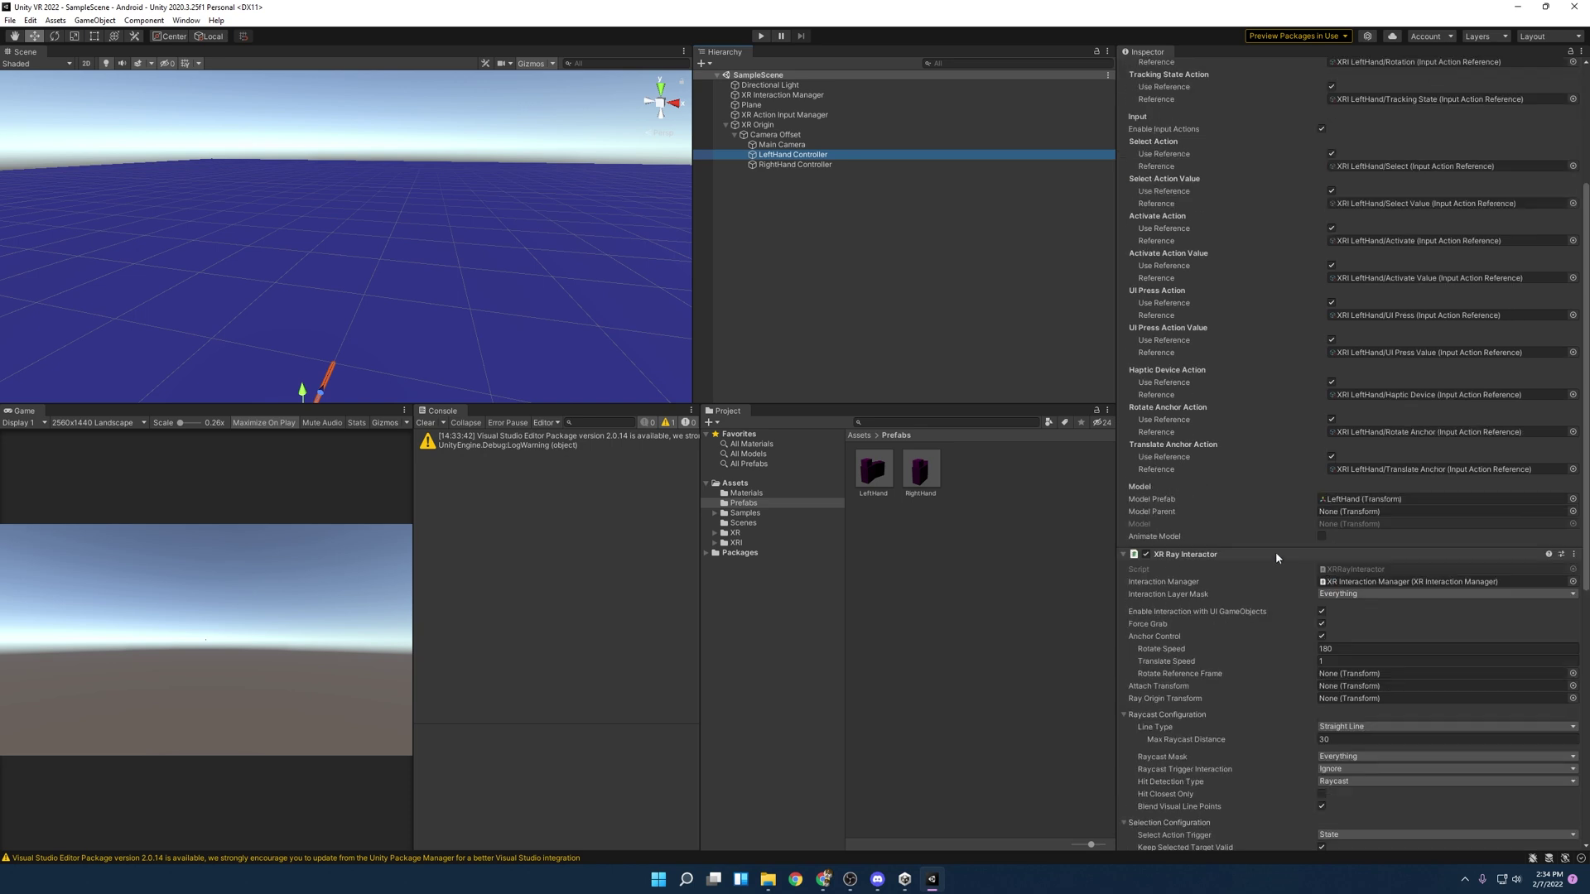
{"action": "left_click_drag", "start_coordinate": [877, 474], "coordinate": [1158, 468]}
{"action": "left_click_drag", "start_coordinate": [1338, 491], "coordinate": [1348, 501]}
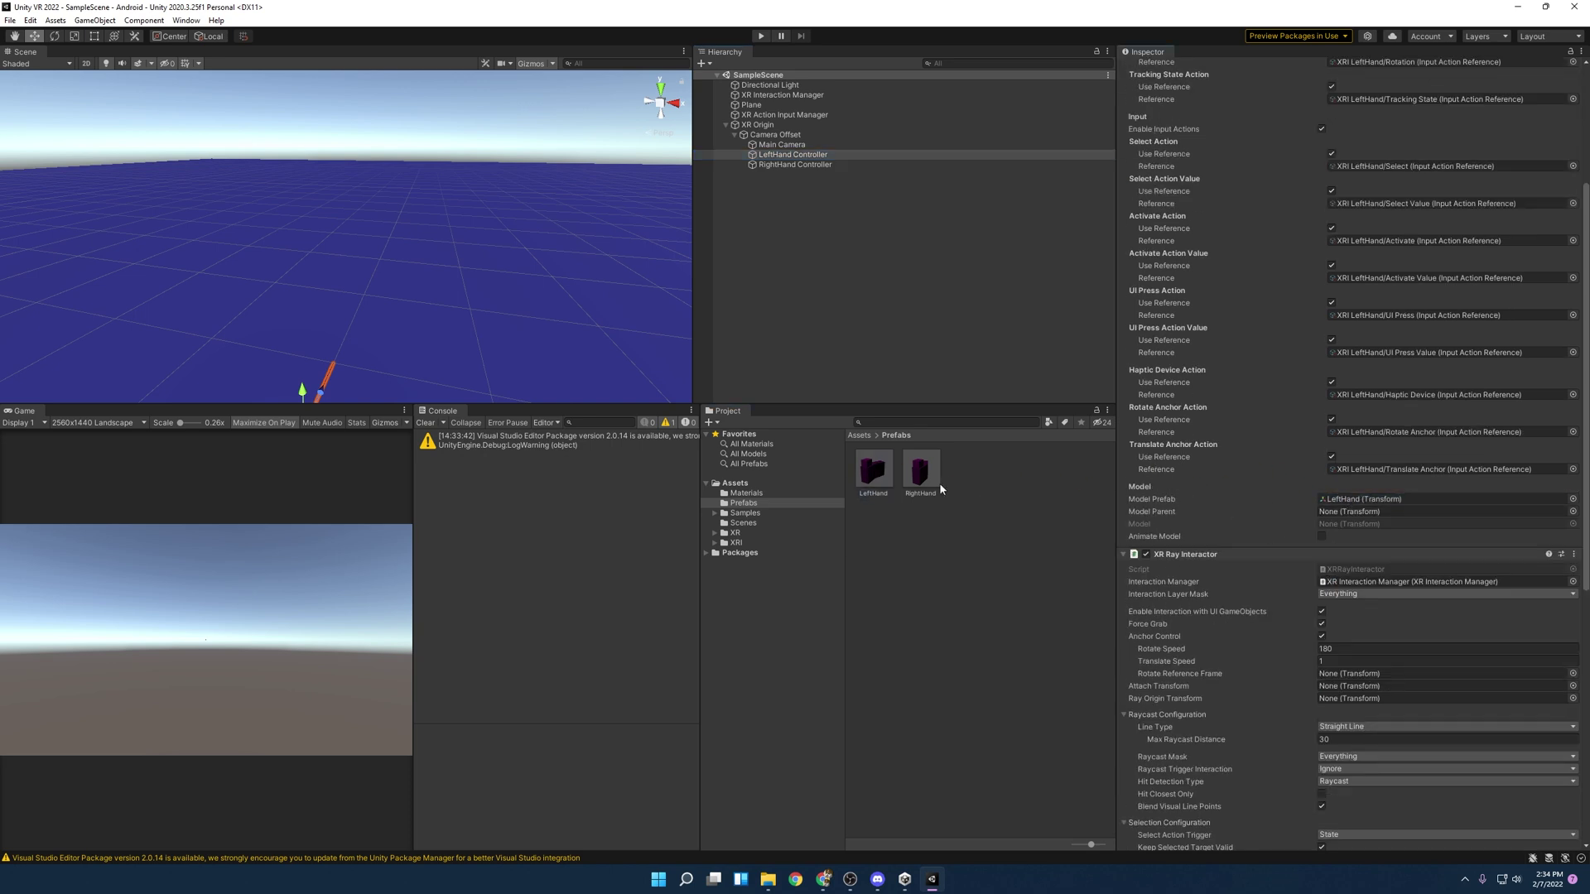
{"action": "left_click", "coordinate": [778, 164]}
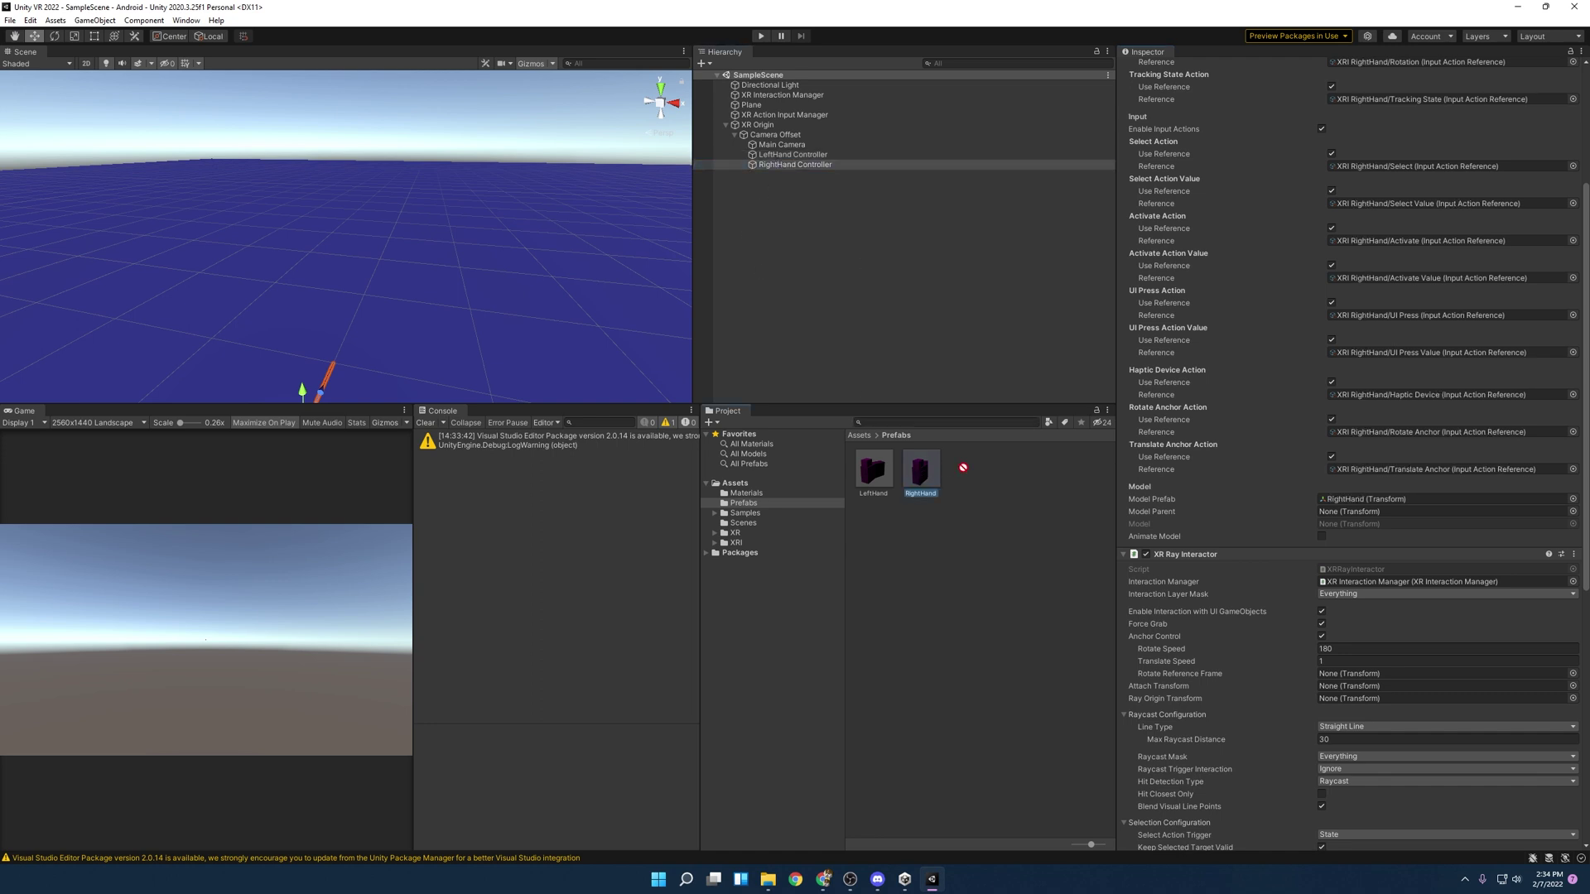
{"action": "left_click_drag", "start_coordinate": [963, 467], "coordinate": [1347, 504]}
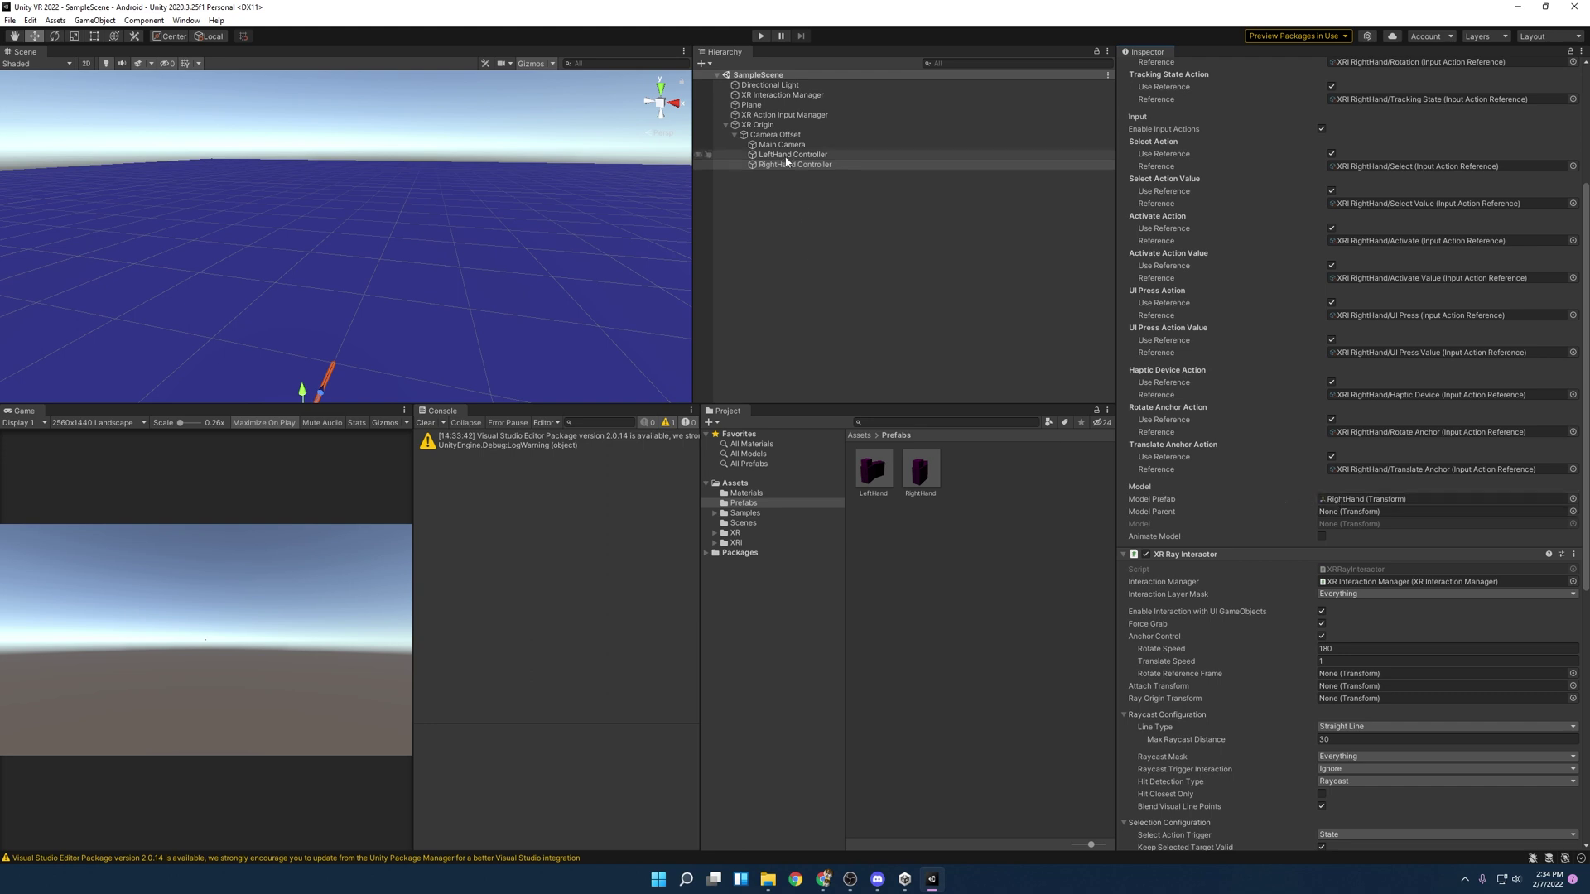
{"action": "left_click_drag", "start_coordinate": [430, 314], "coordinate": [248, 133], "text": "alt"}
{"action": "left_click", "coordinate": [758, 36]}
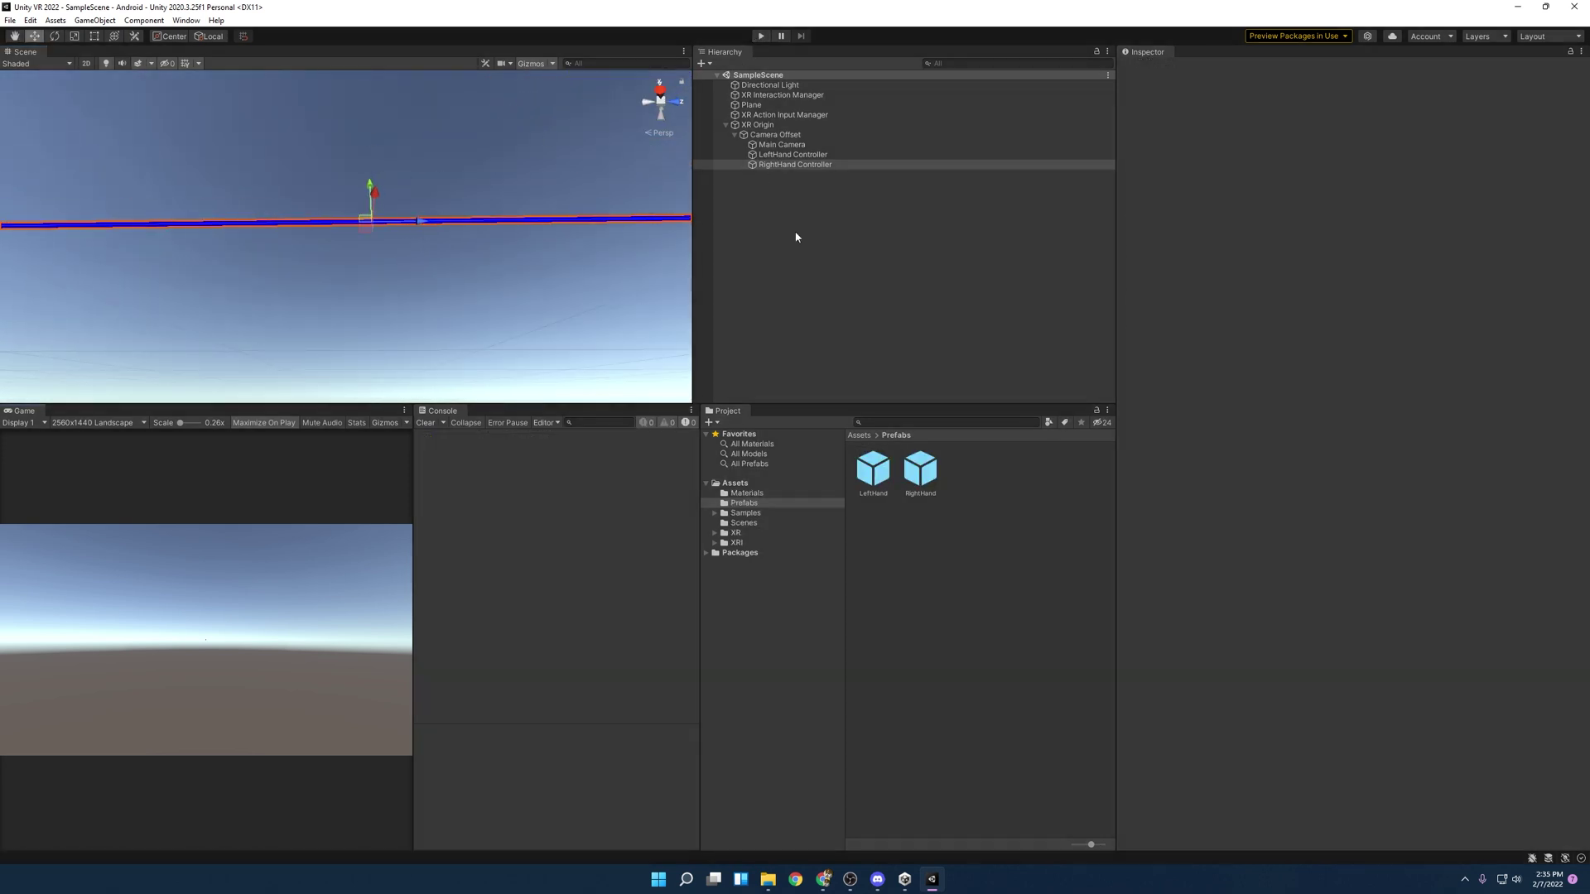
{"action": "left_click_drag", "start_coordinate": [408, 187], "coordinate": [335, 265], "text": "alt"}
{"action": "left_click", "coordinate": [880, 291]}
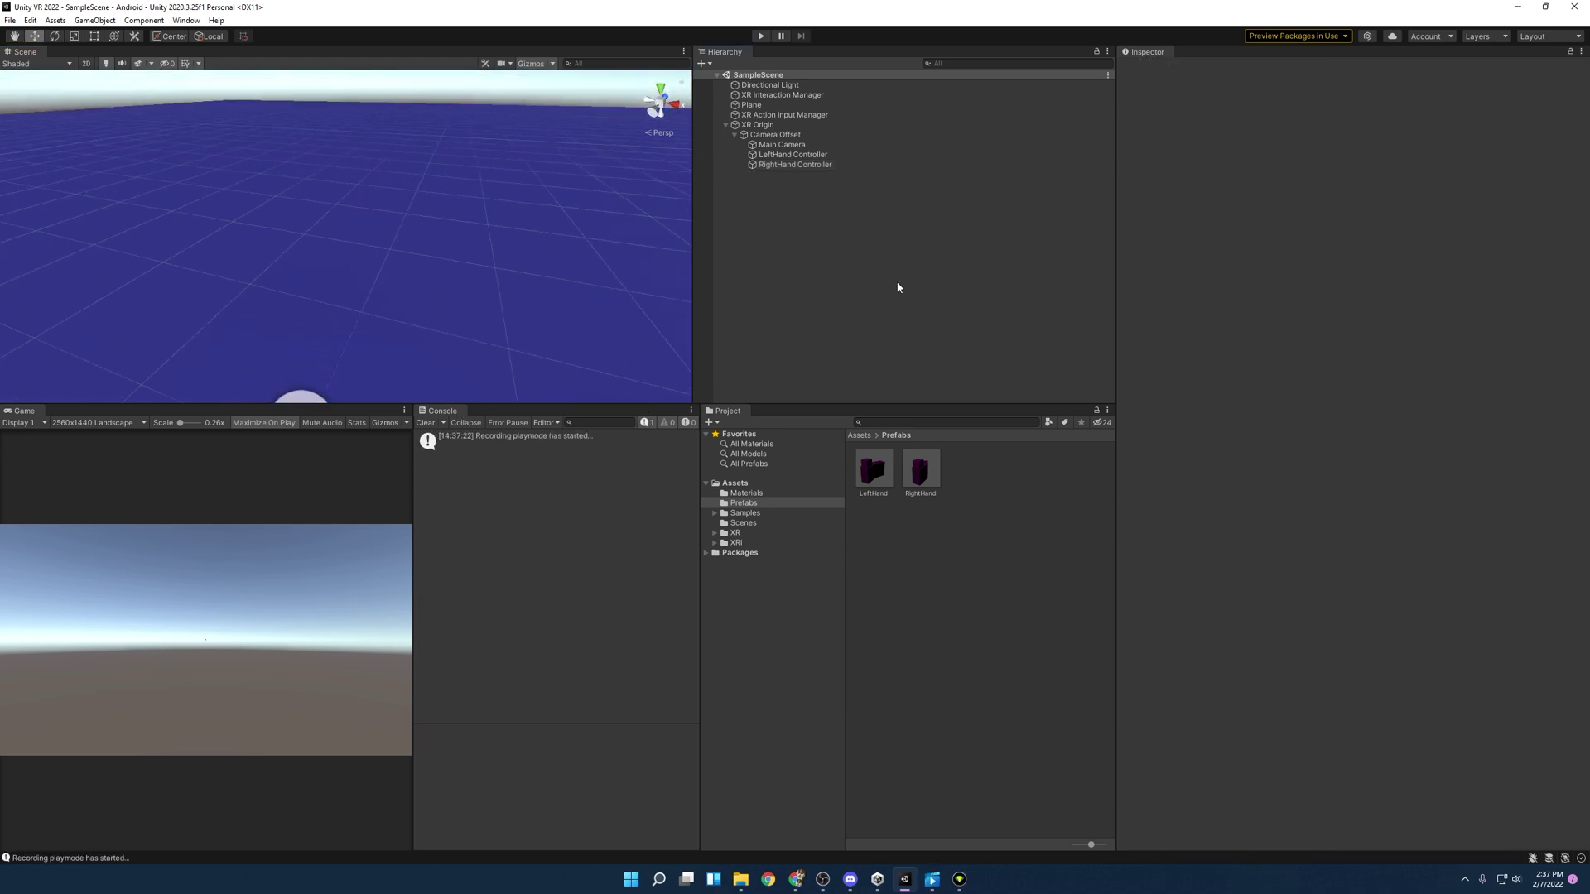
- Add a 3D cube to the scene and name it Table
{"action": "left_click", "coordinate": [783, 163]}
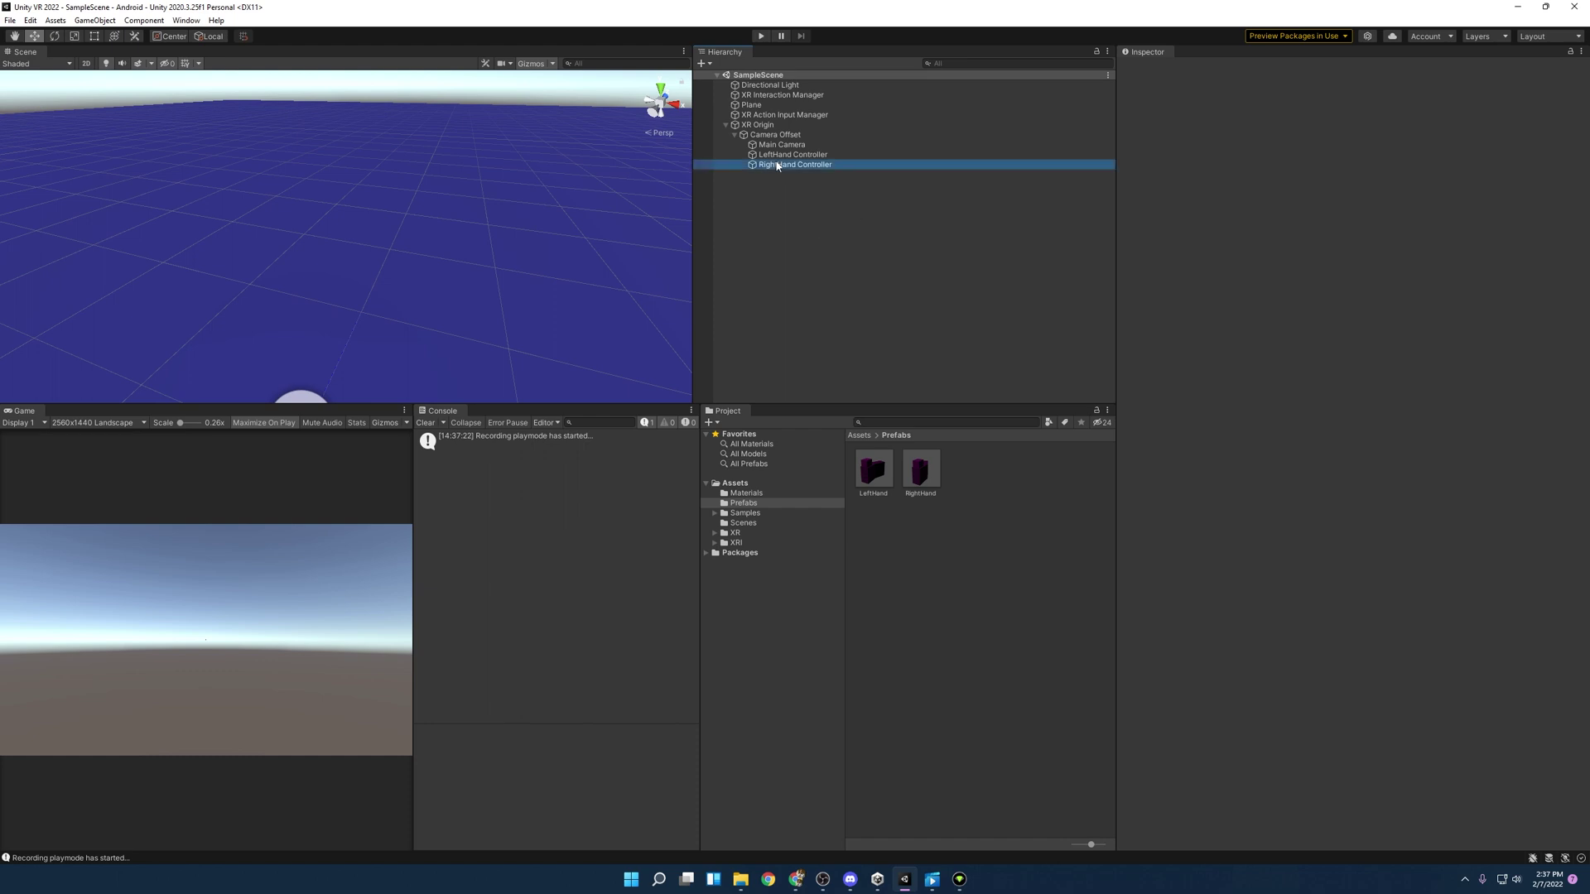
{"action": "left_click", "coordinate": [777, 181]}
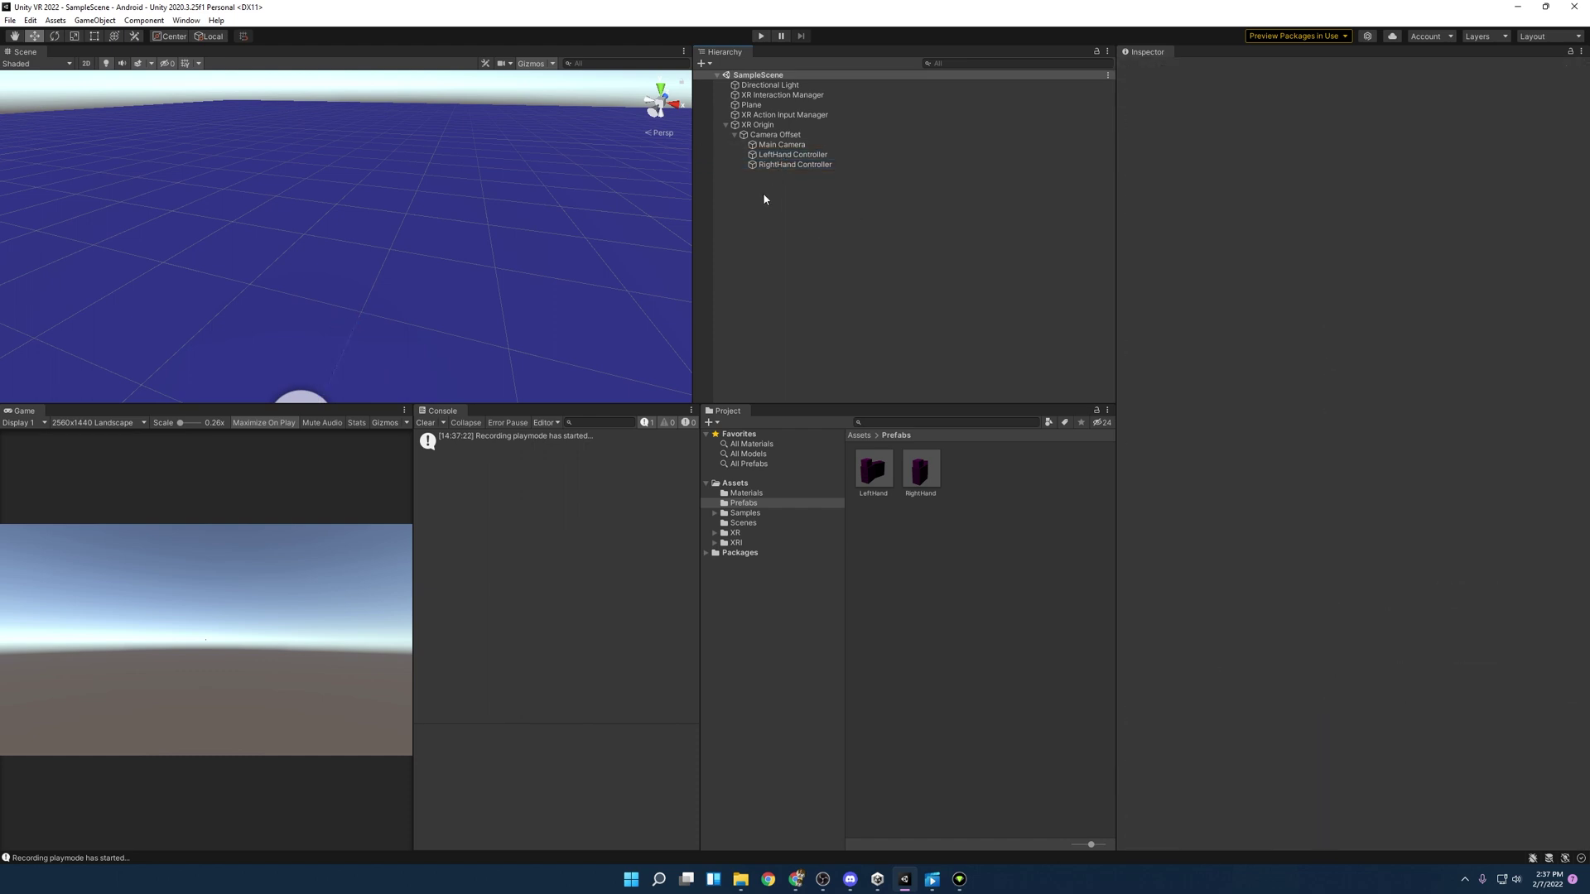
{"action": "right_click", "coordinate": [742, 229]}
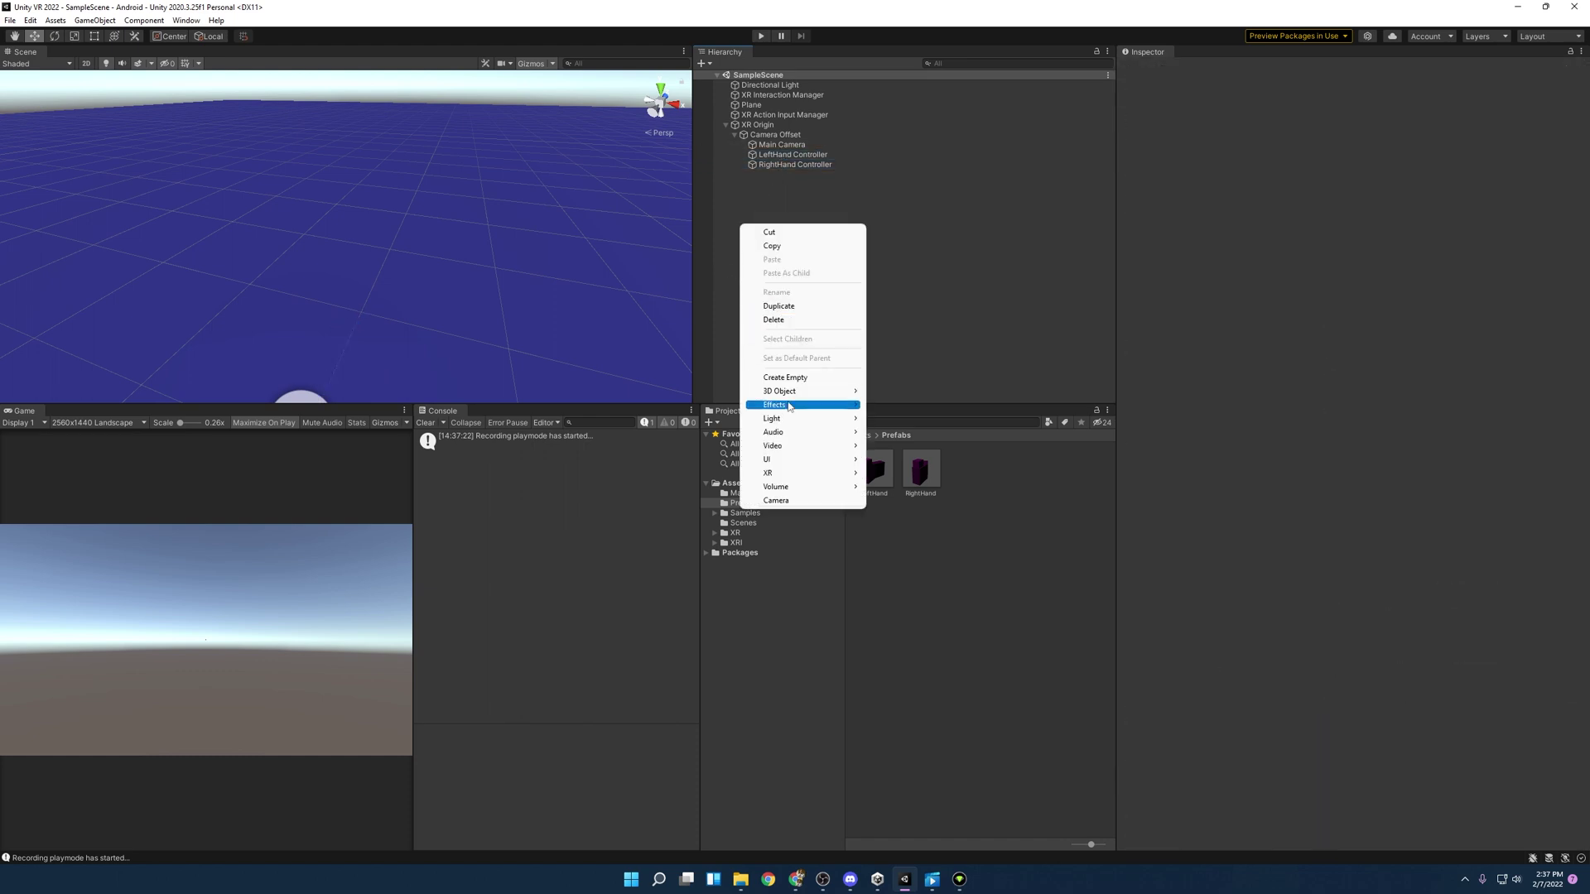
{"action": "mouse_move", "coordinate": [795, 391]}
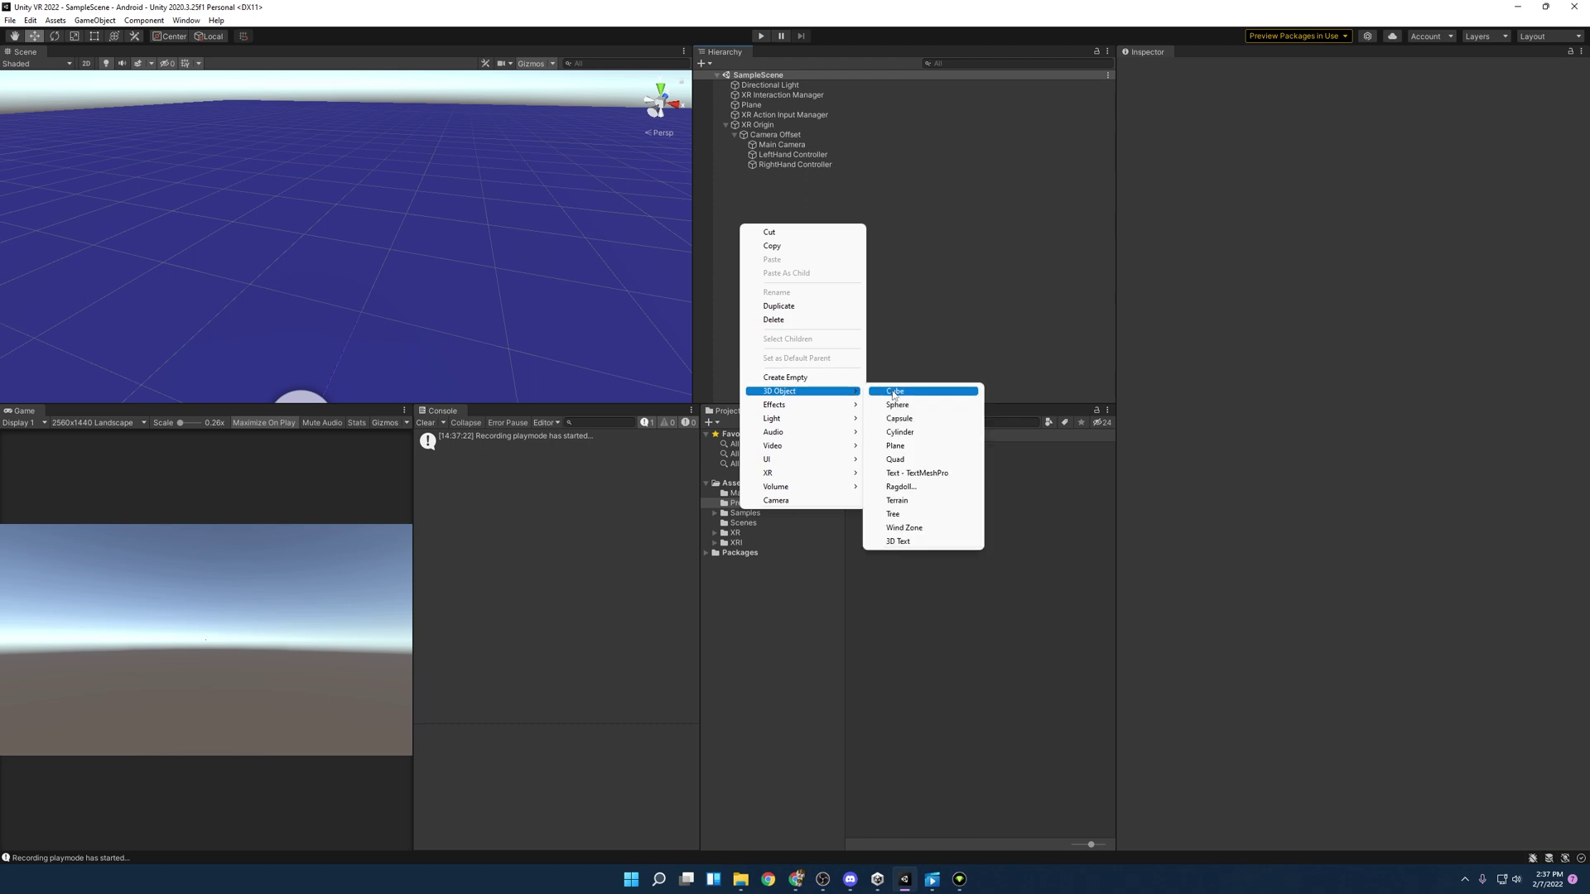
{"action": "left_click", "coordinate": [894, 392]}
{"action": "type", "text": "Table"}
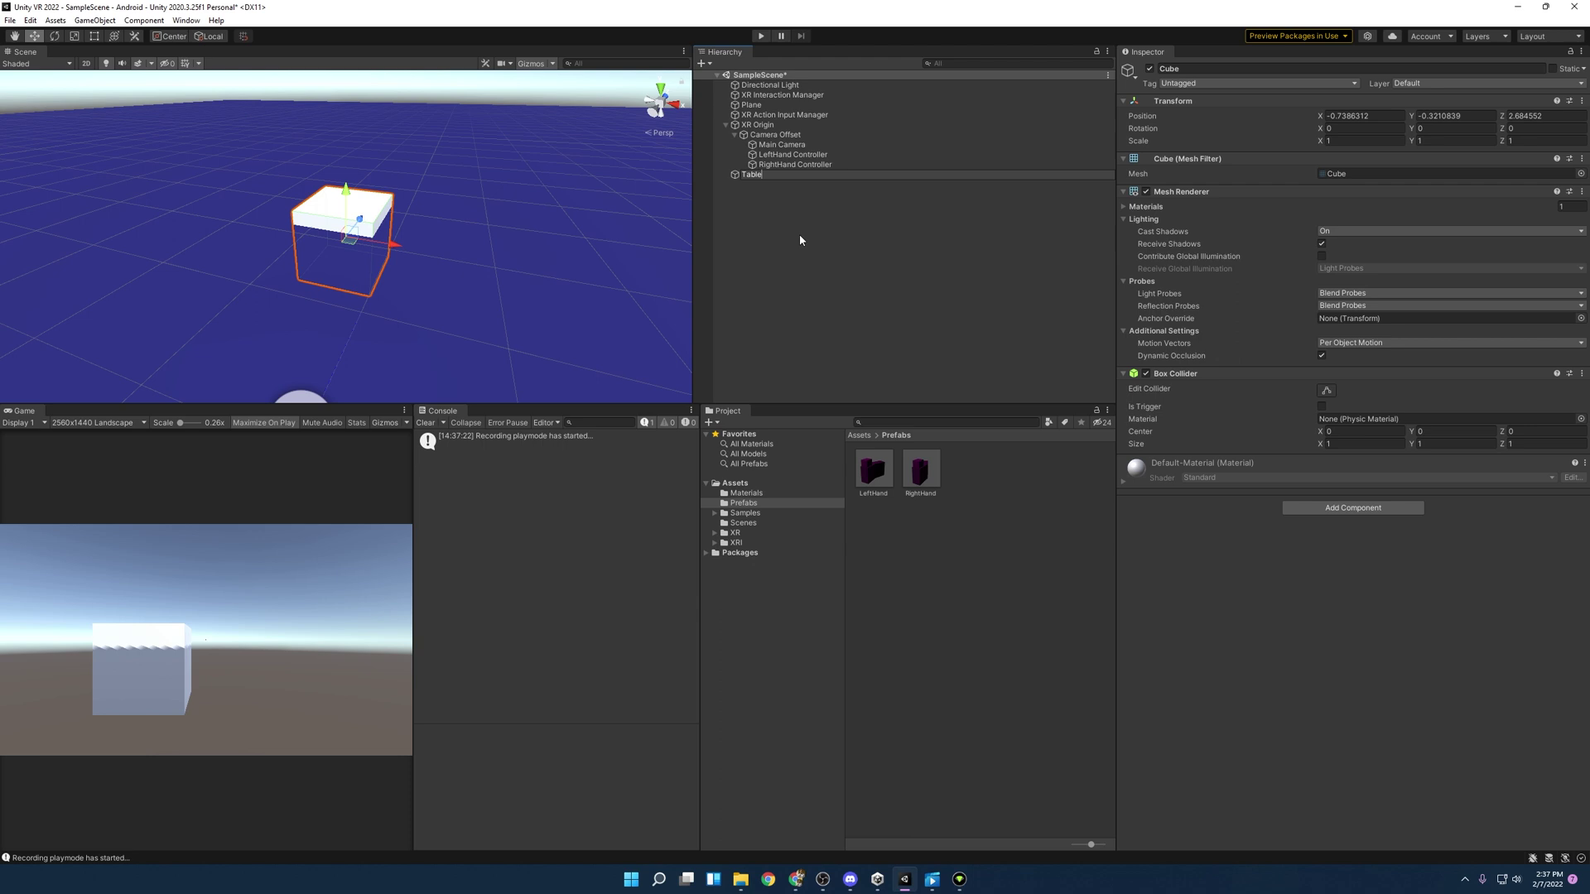
{"action": "key", "text": "Return"}
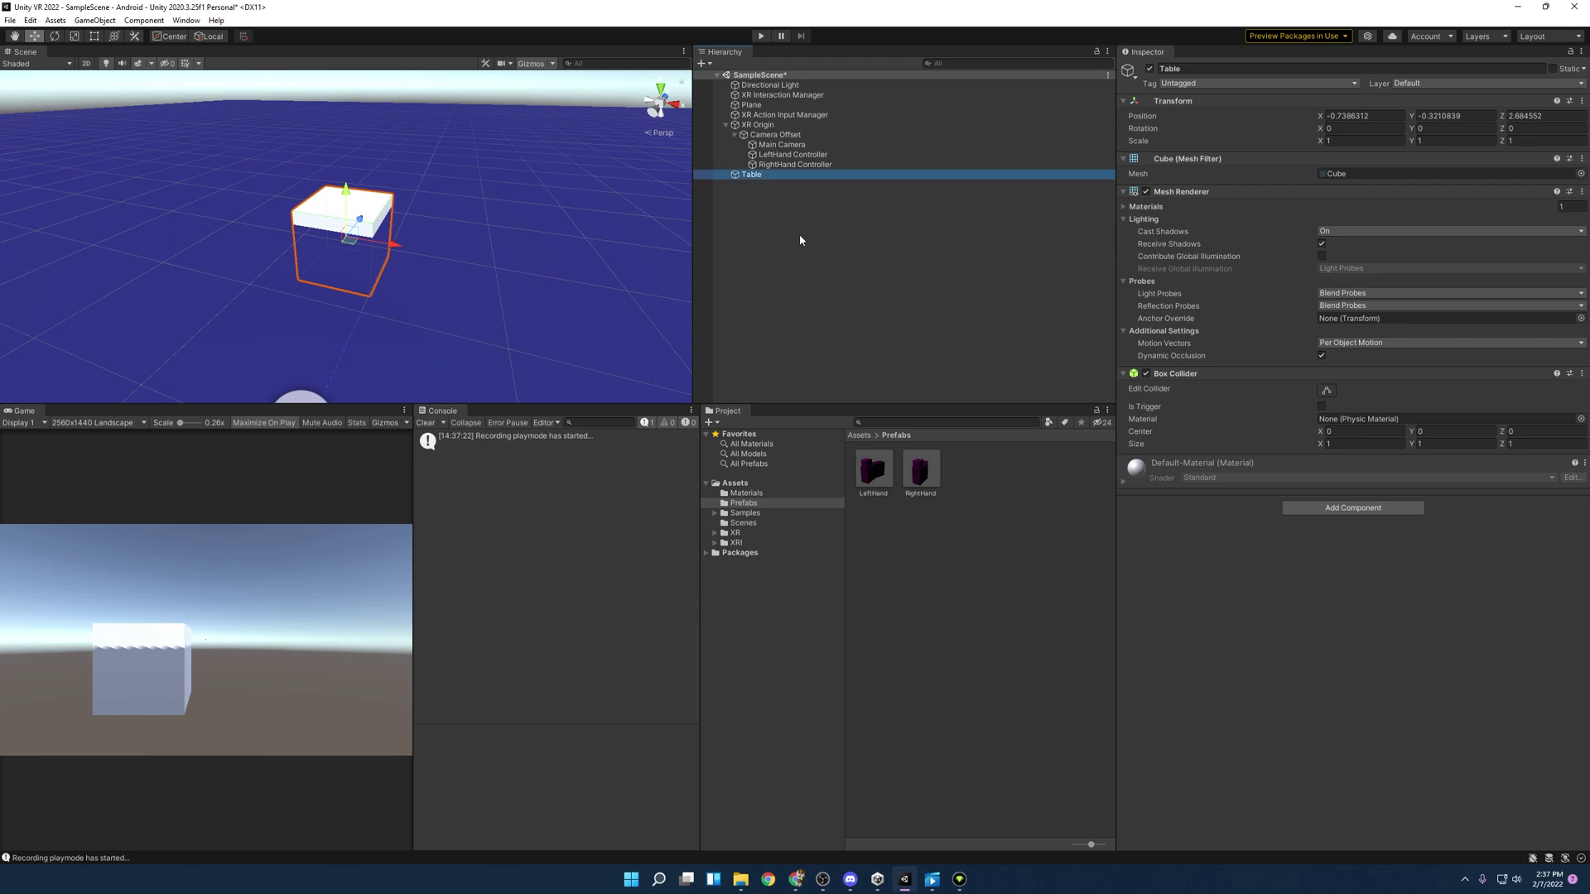
- Position the Table at X 0, Y 0.5, Z 1
{"action": "left_click", "coordinate": [1356, 128]}
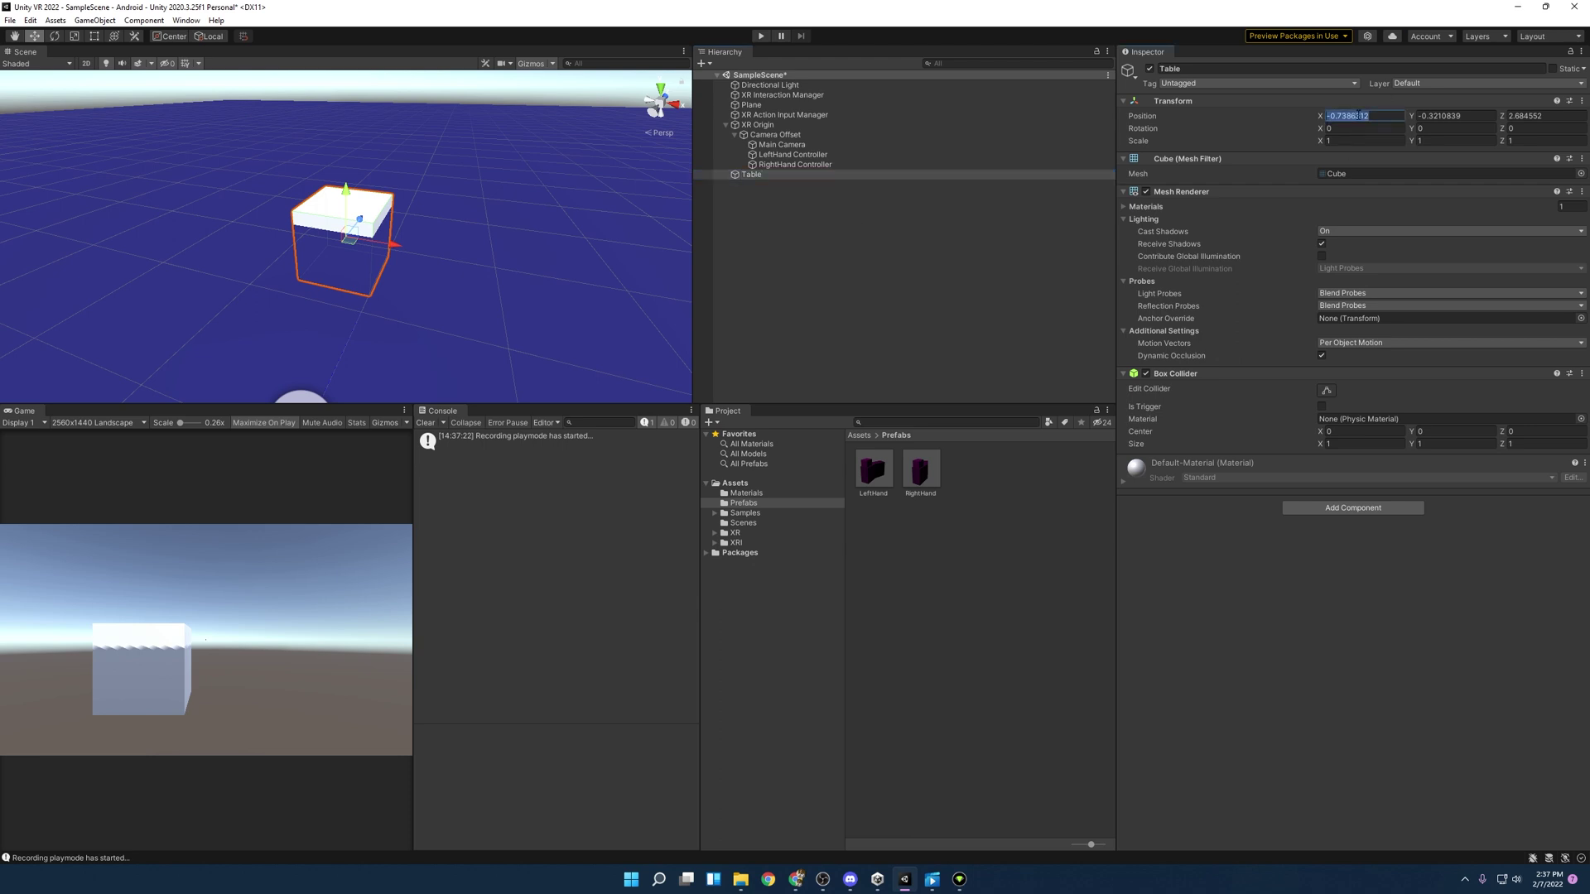
{"action": "type", "text": "00"}
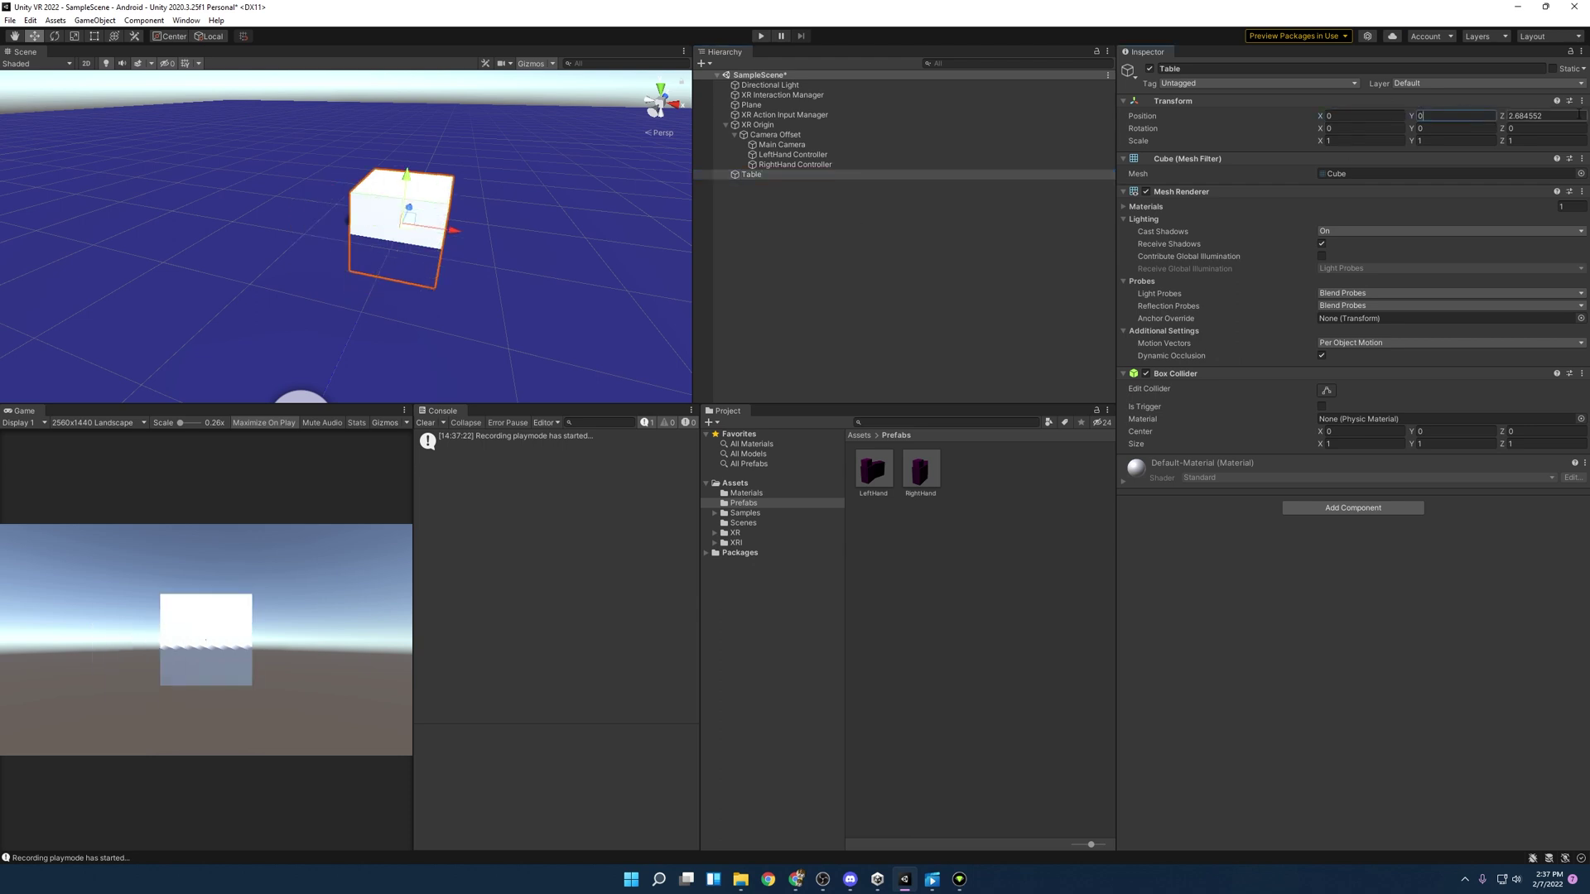
{"action": "key", "text": "Tab"}
{"action": "type", "text": "0"}
{"action": "right_click_drag", "start_coordinate": [348, 298], "coordinate": [243, 294]}
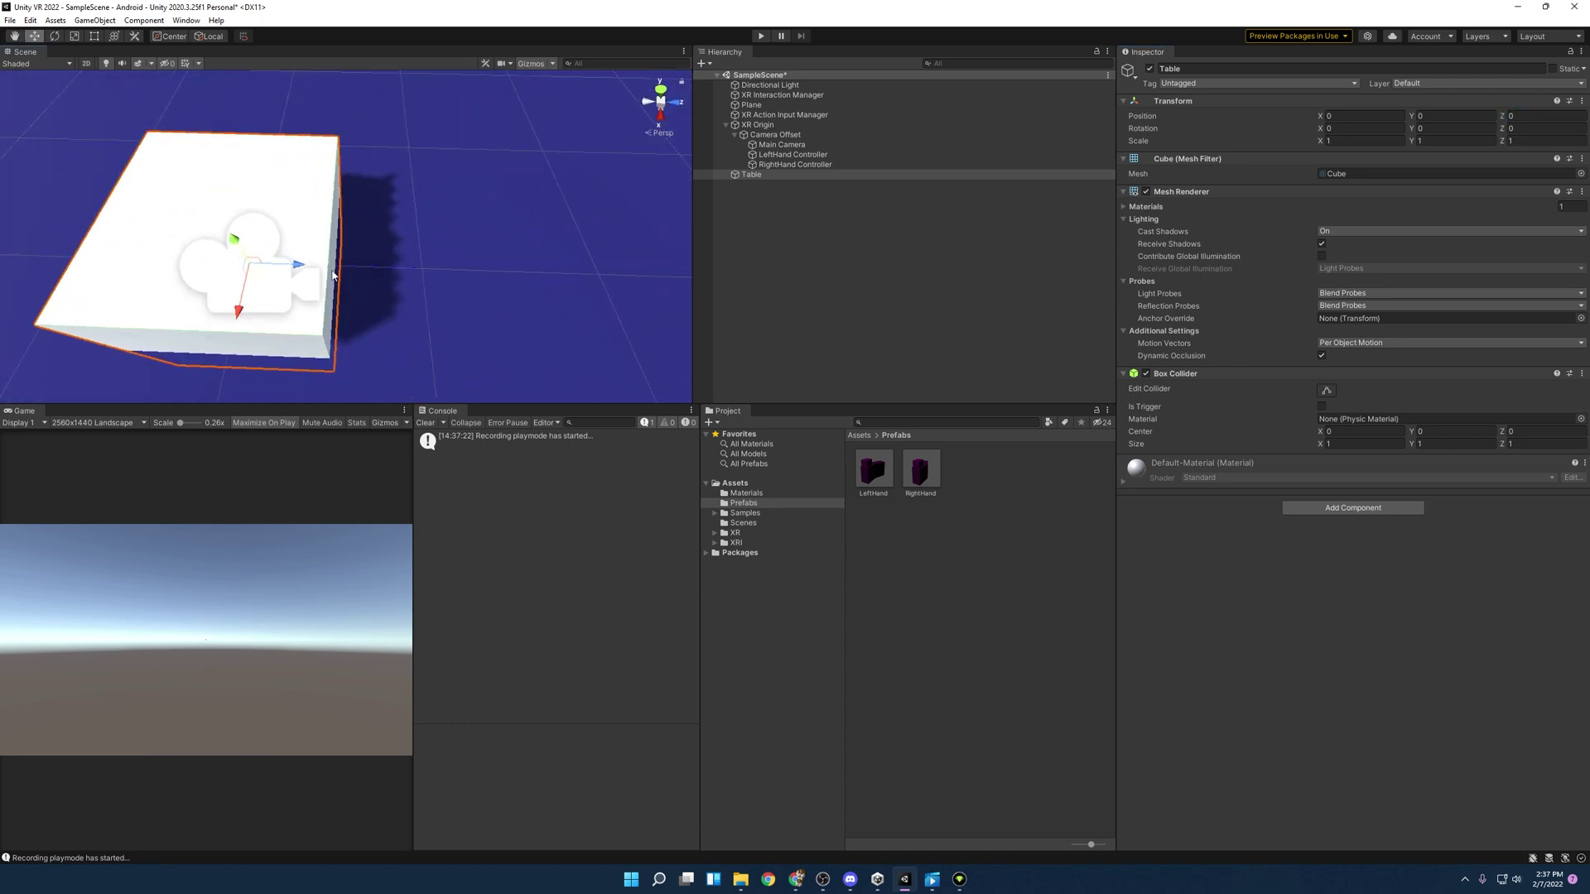
{"action": "left_click", "coordinate": [249, 294]}
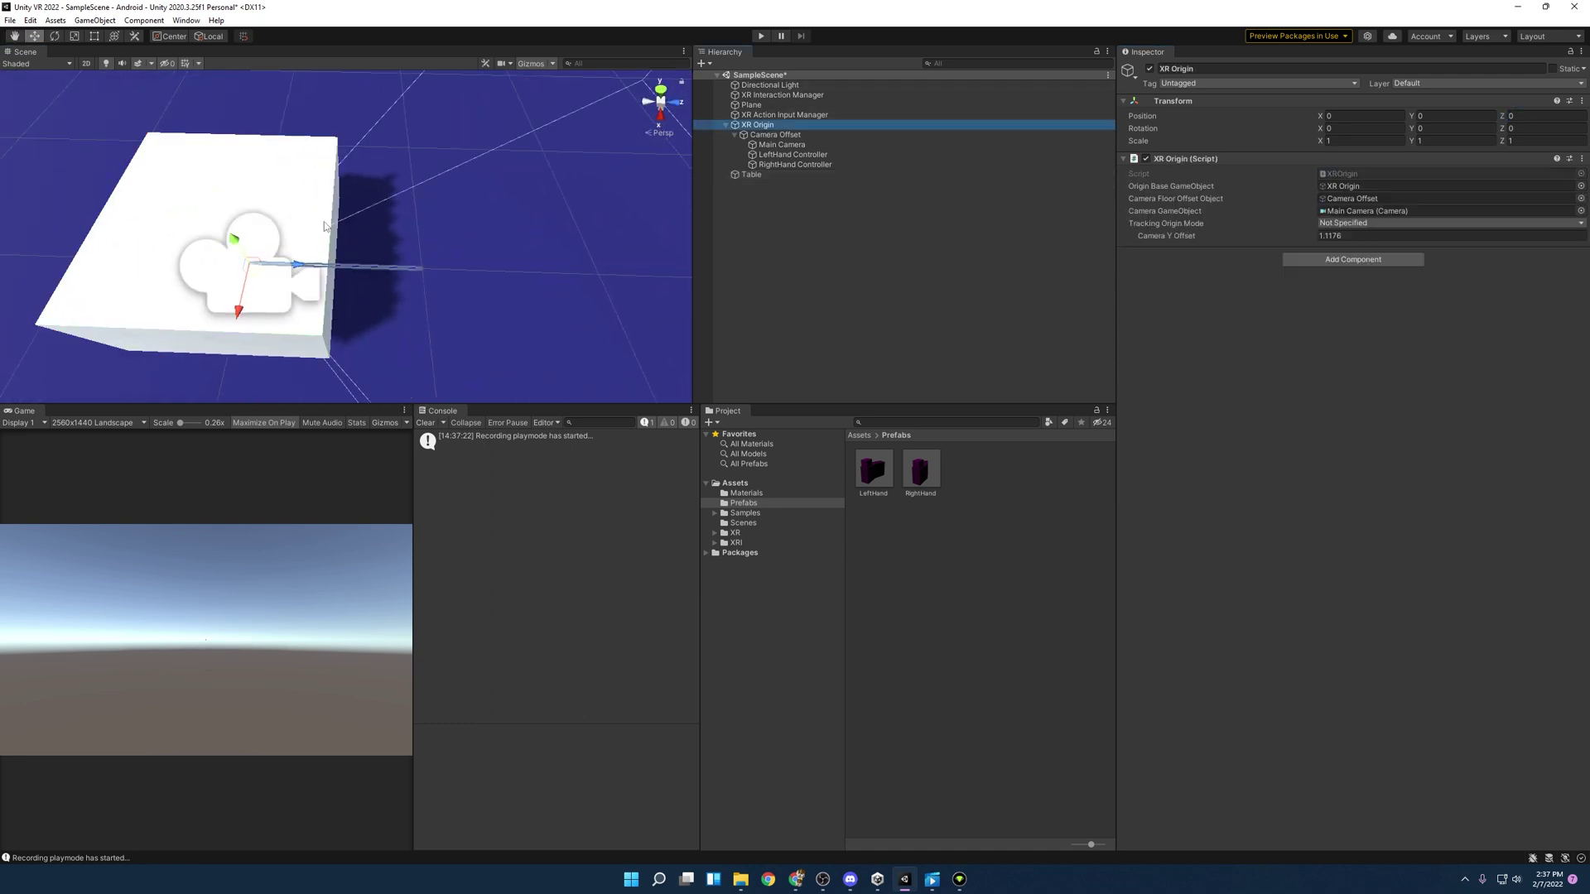
{"action": "left_click", "coordinate": [750, 174]}
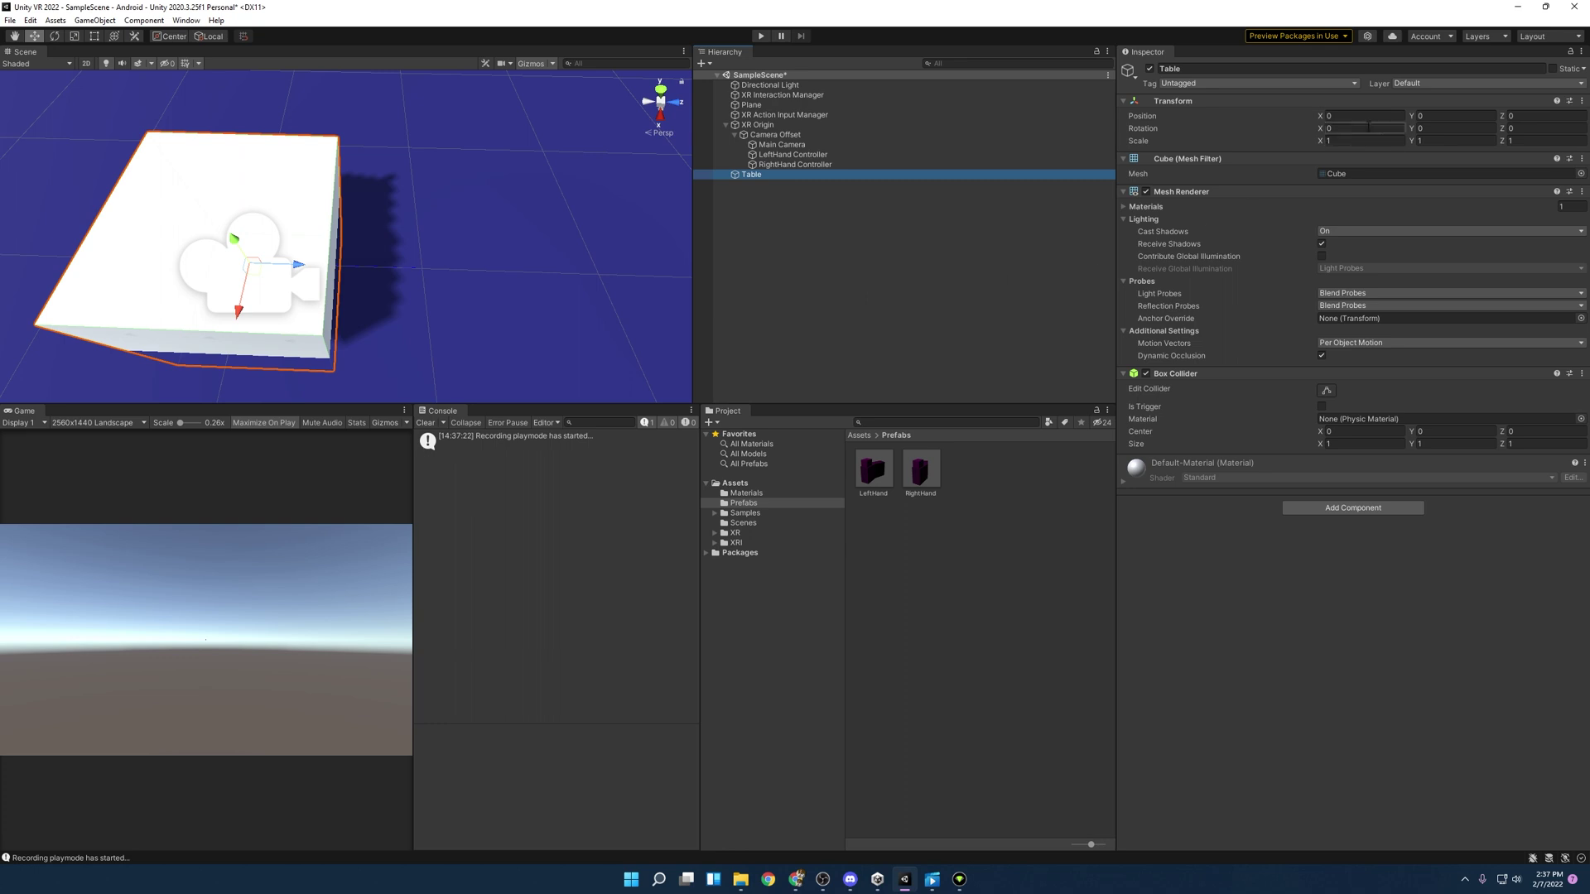
{"action": "left_click", "coordinate": [1435, 116]}
{"action": "type", "text": ".5"}
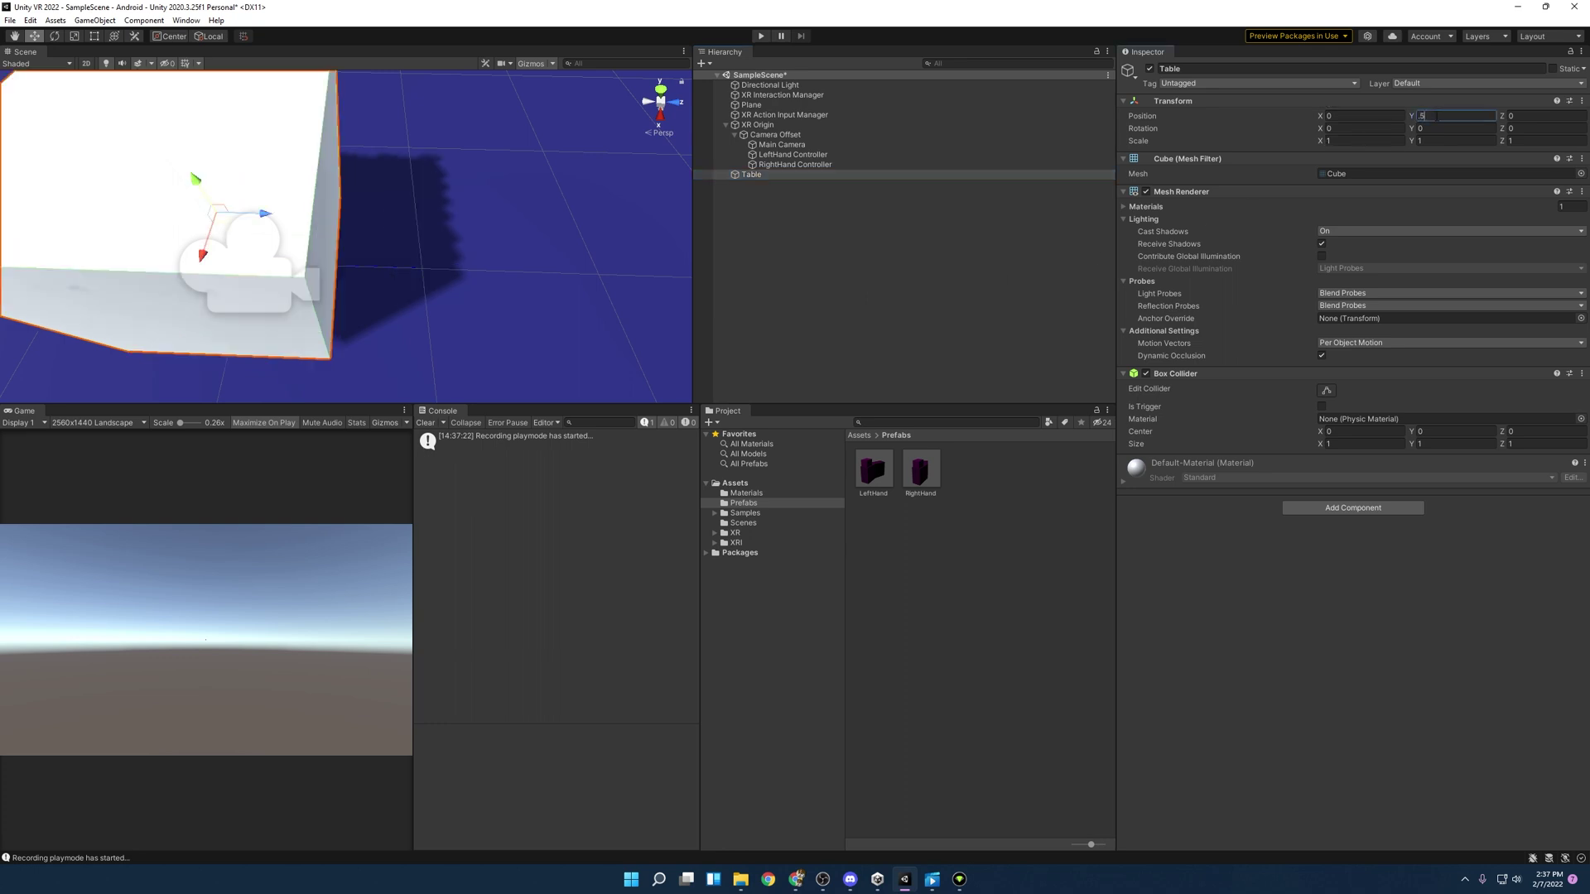
{"action": "type", "text": "1"}
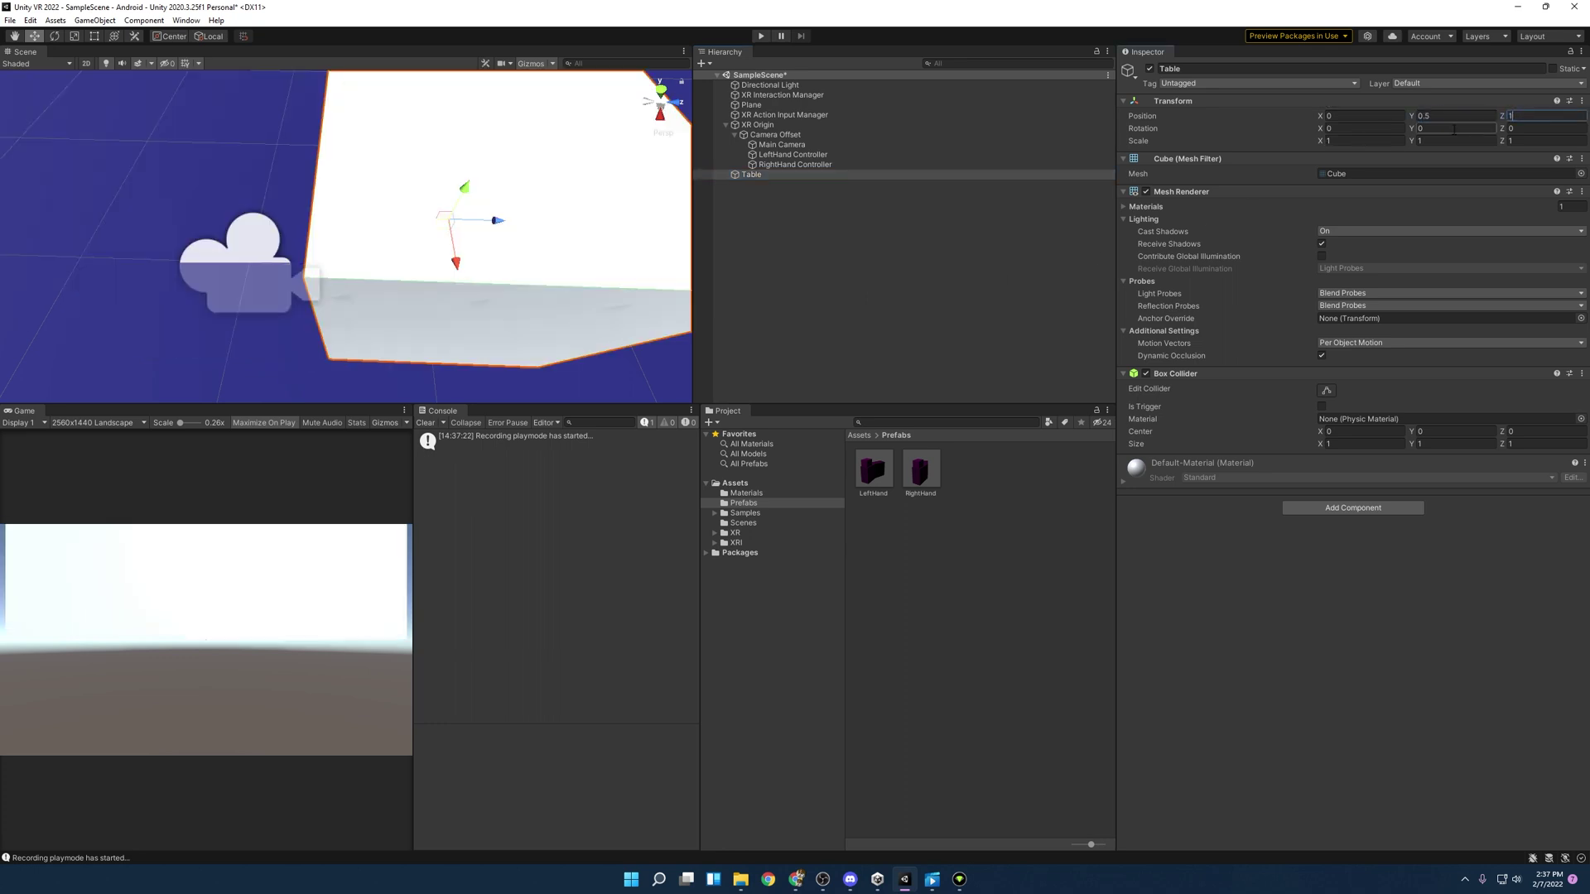
{"action": "left_click_drag", "start_coordinate": [440, 214], "coordinate": [678, 125], "text": "alt"}
- Add a 3D sphere named Ball and set its X and Y position to 0
{"action": "right_click", "coordinate": [755, 219]}
{"action": "left_click", "coordinate": [749, 220]}
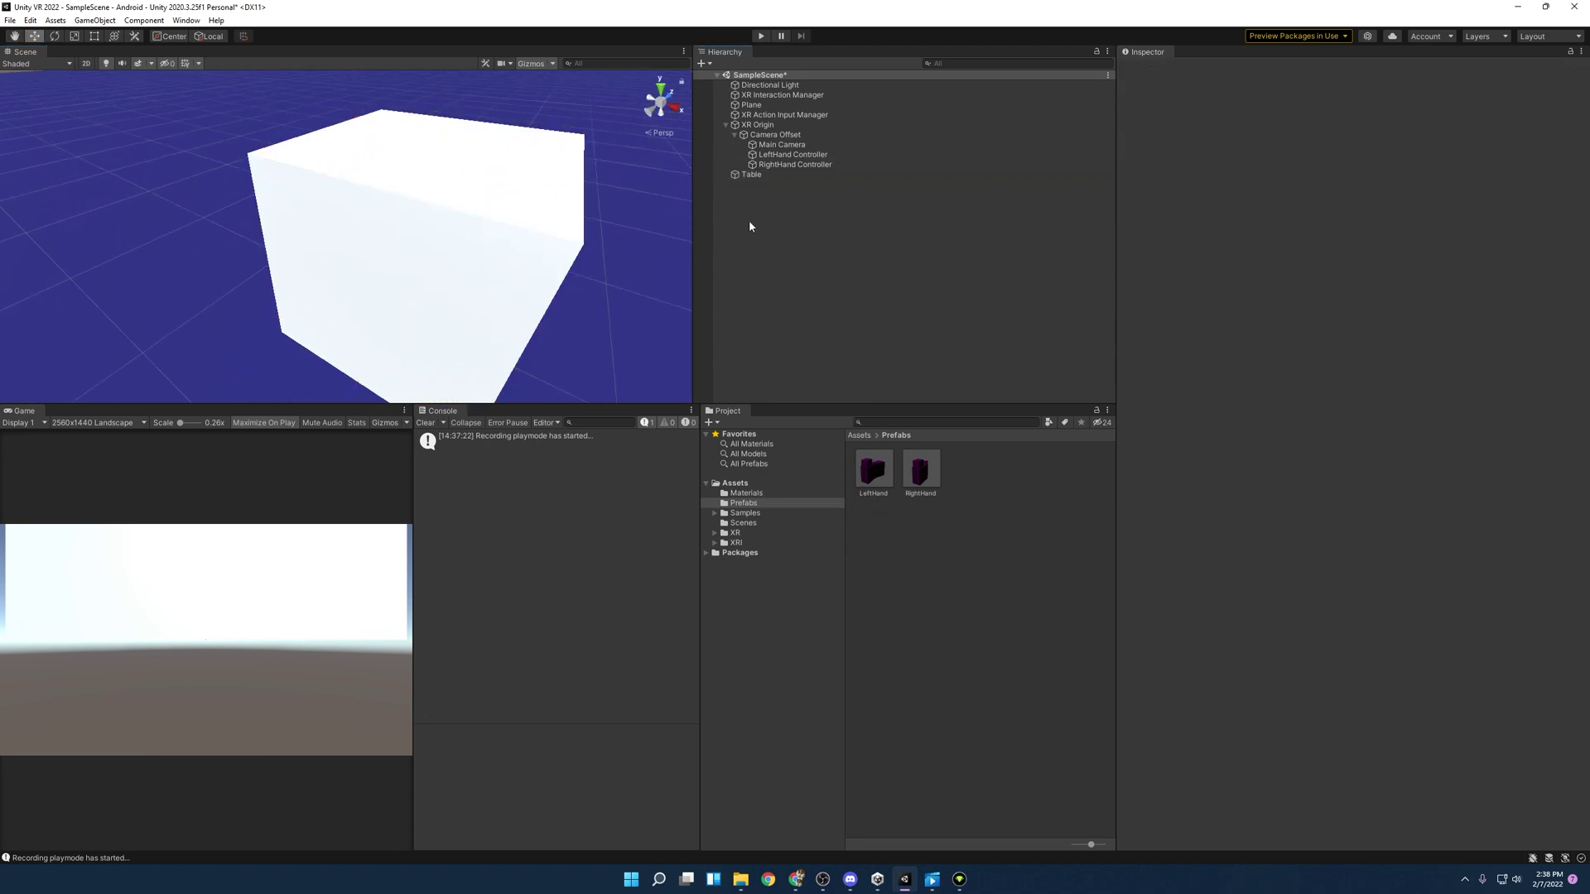
{"action": "right_click", "coordinate": [753, 217]}
{"action": "mouse_move", "coordinate": [820, 383]}
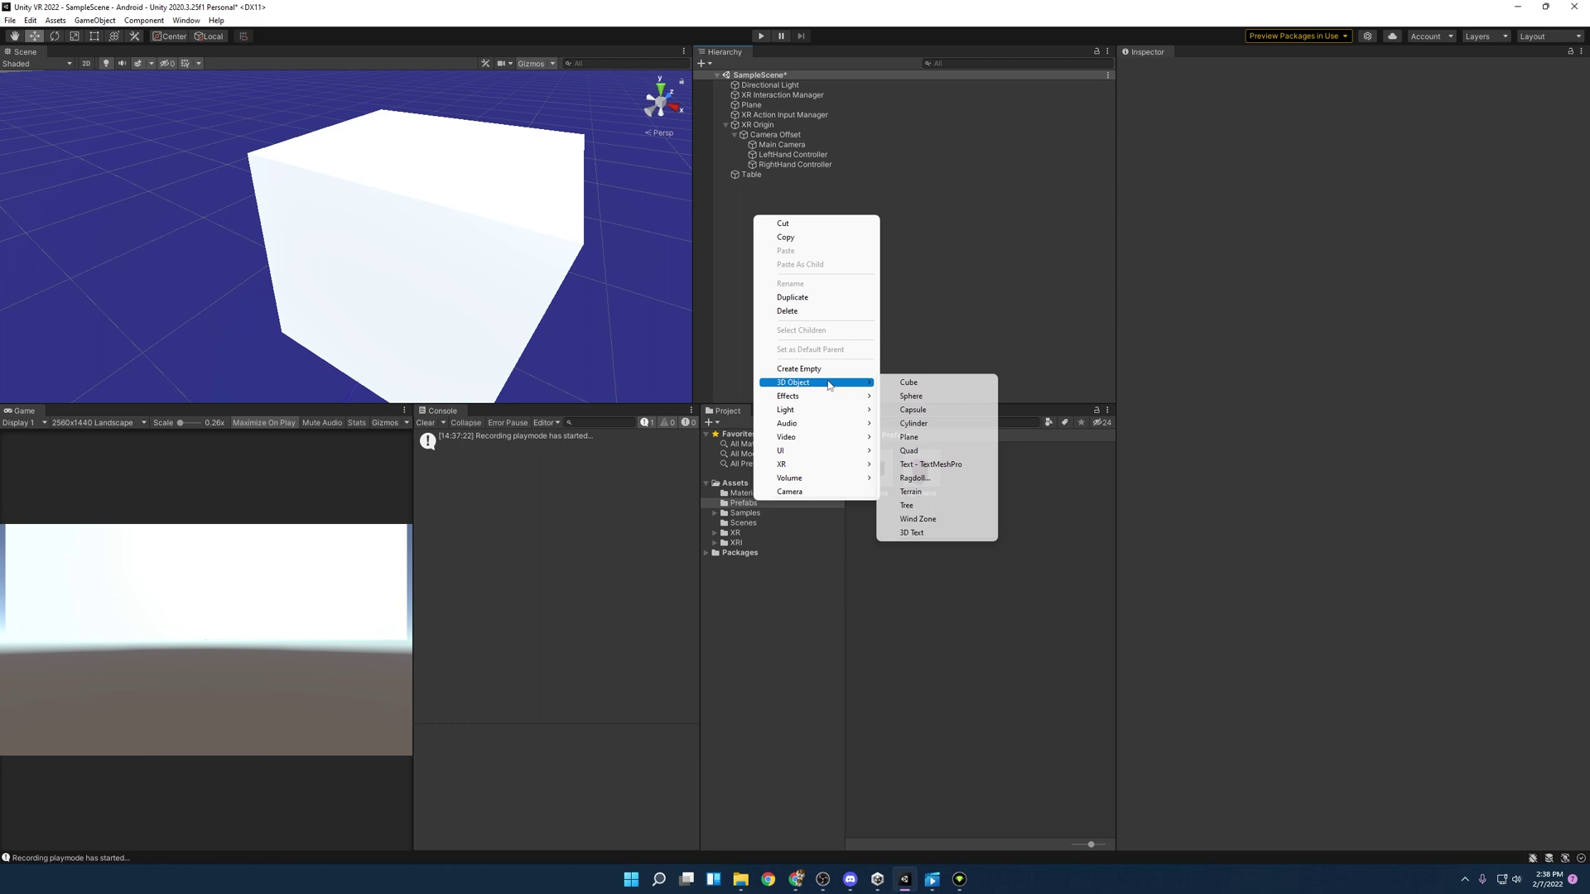
{"action": "left_click", "coordinate": [935, 395]}
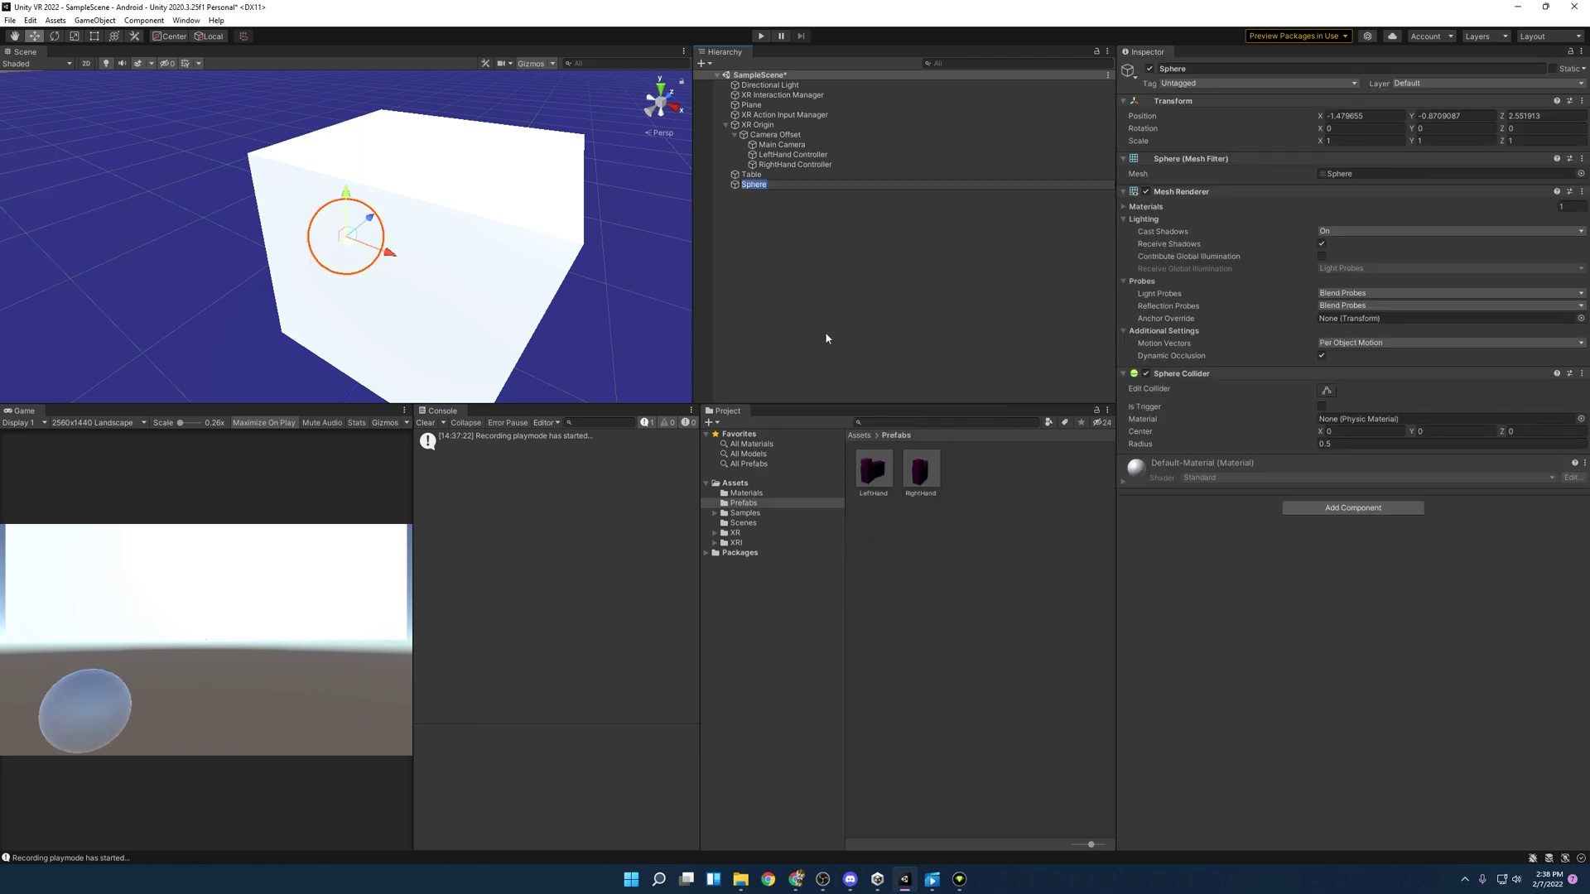
{"action": "type", "text": "Ball"}
{"action": "key", "text": "Return"}
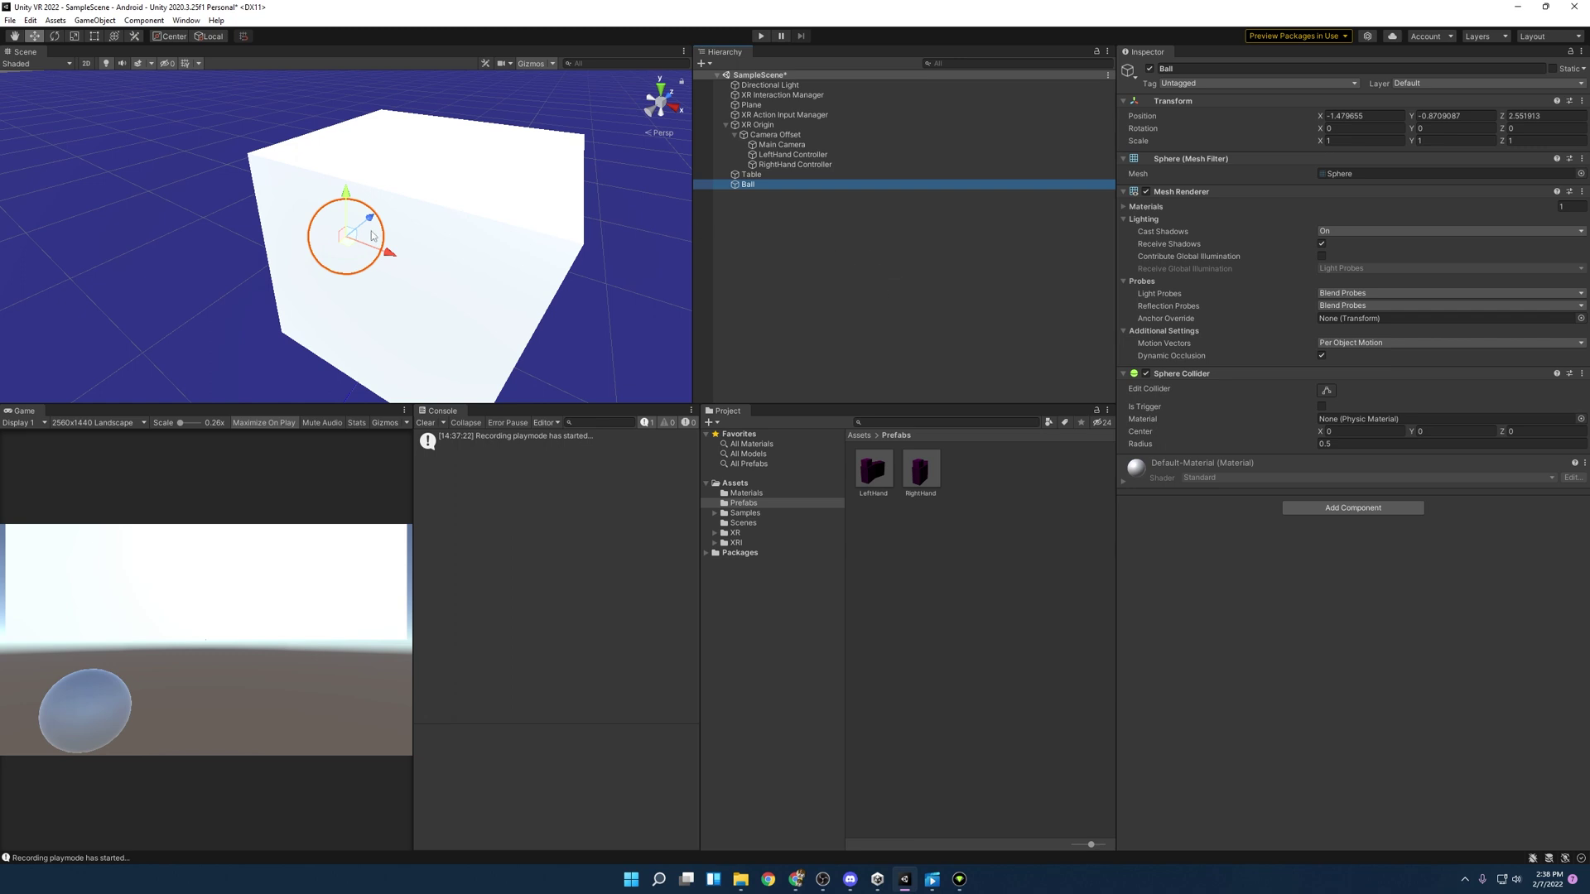
{"action": "left_click", "coordinate": [1453, 128]}
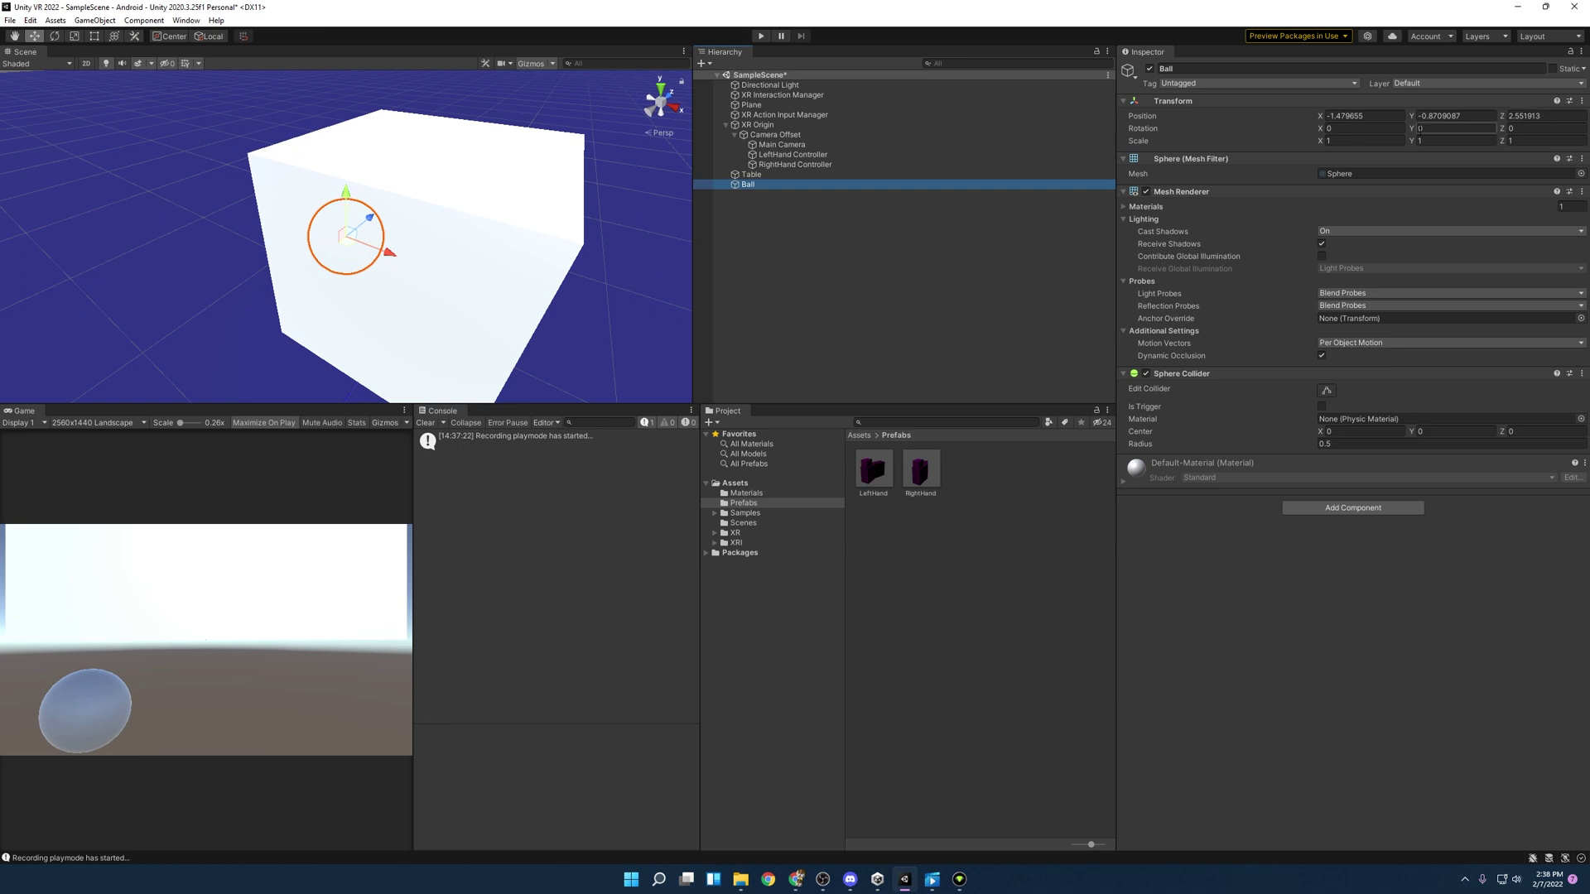
{"action": "type", "text": "0"}
{"action": "left_click", "coordinate": [1430, 116]}
- Frame the Ball and drag it toward and above the Table
{"action": "type", "text": "0"}
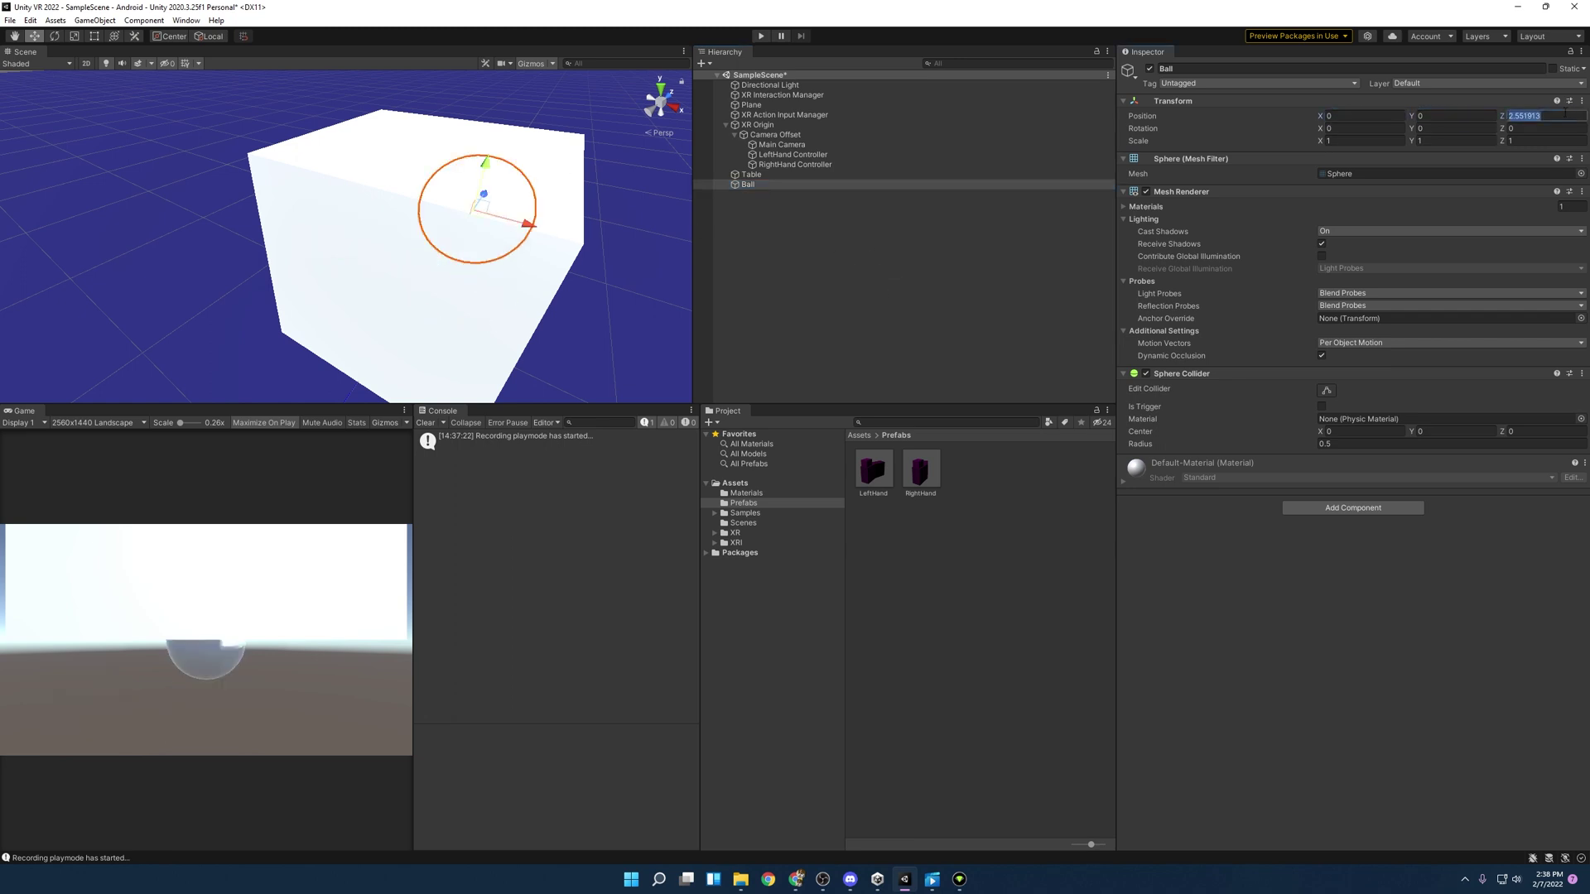
{"action": "type", "text": "0f"}
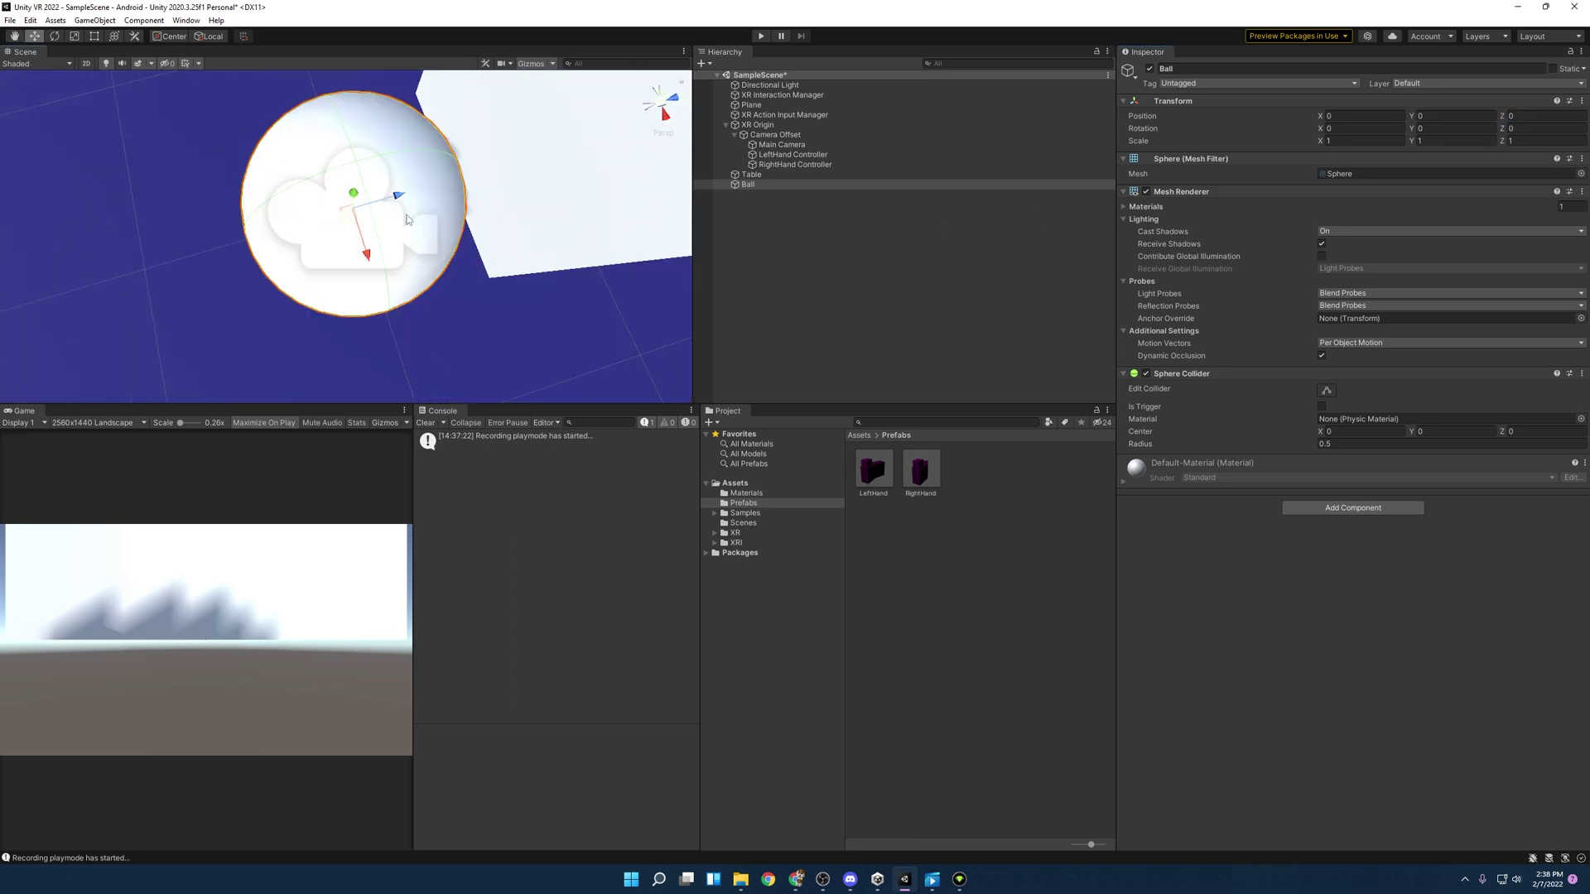
{"action": "left_click_drag", "start_coordinate": [398, 197], "coordinate": [547, 132]}
{"action": "key", "text": "f"}
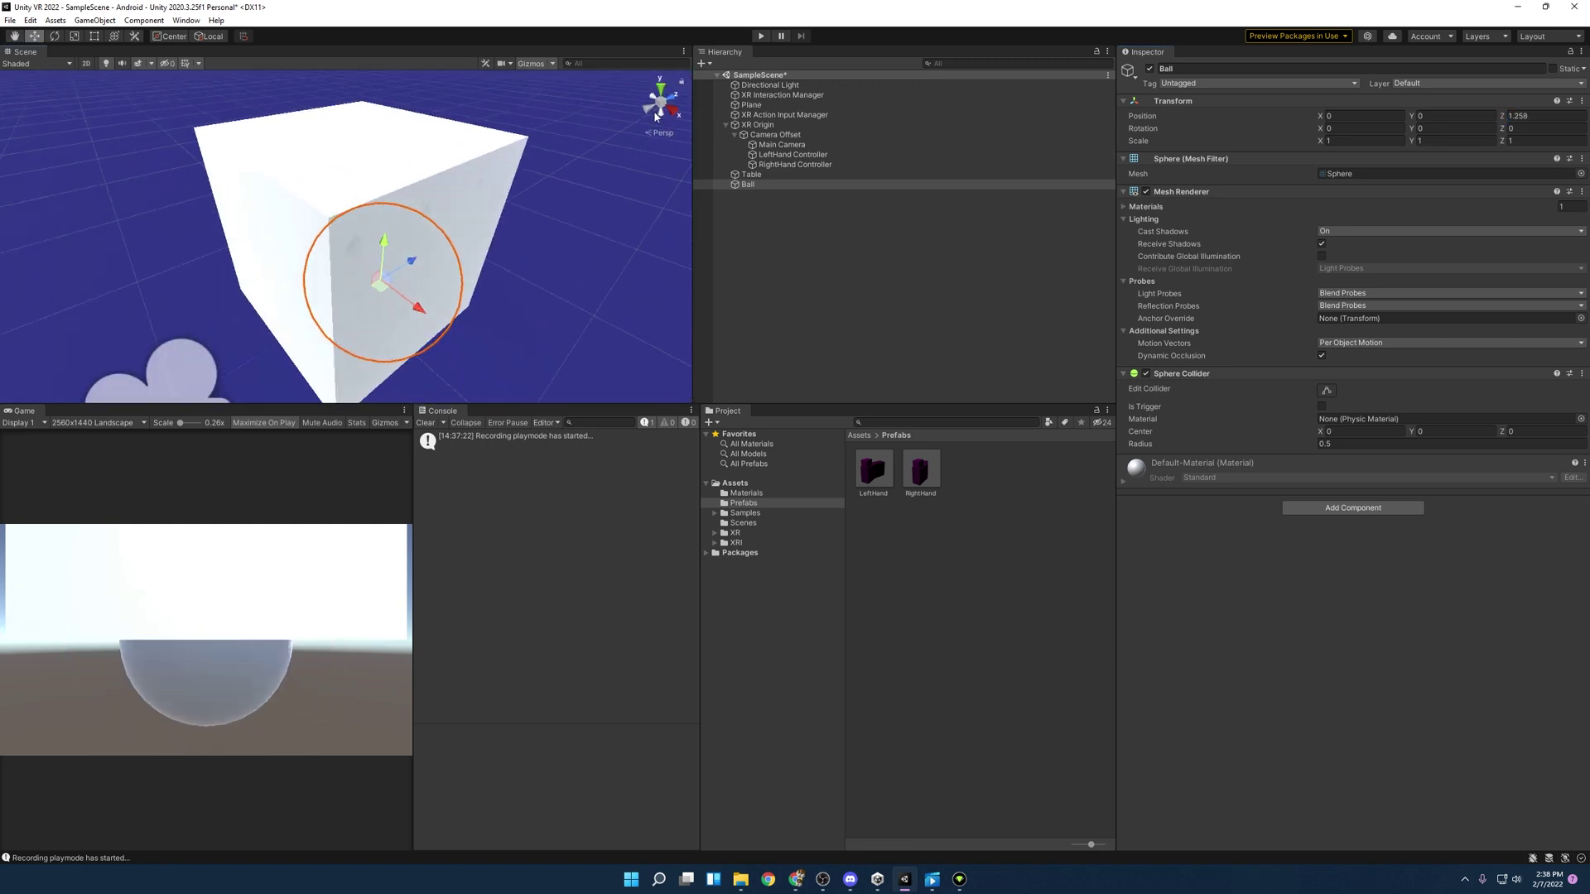
{"action": "left_click_drag", "start_coordinate": [384, 239], "coordinate": [368, 17]}
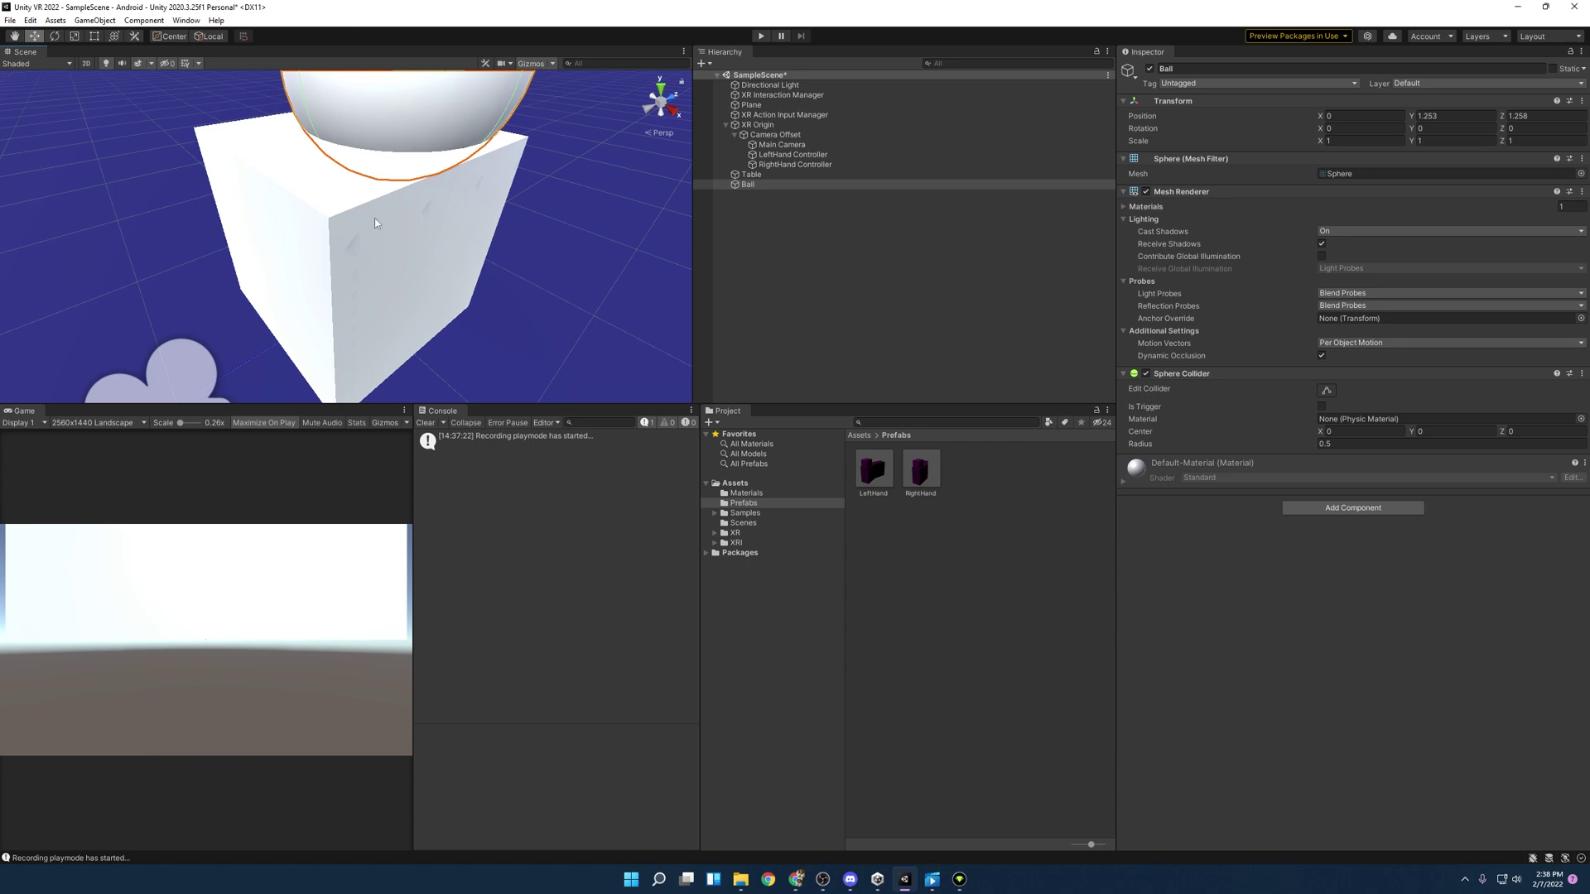
{"action": "key", "text": "f"}
{"action": "left_click_drag", "start_coordinate": [380, 178], "coordinate": [388, 147]}
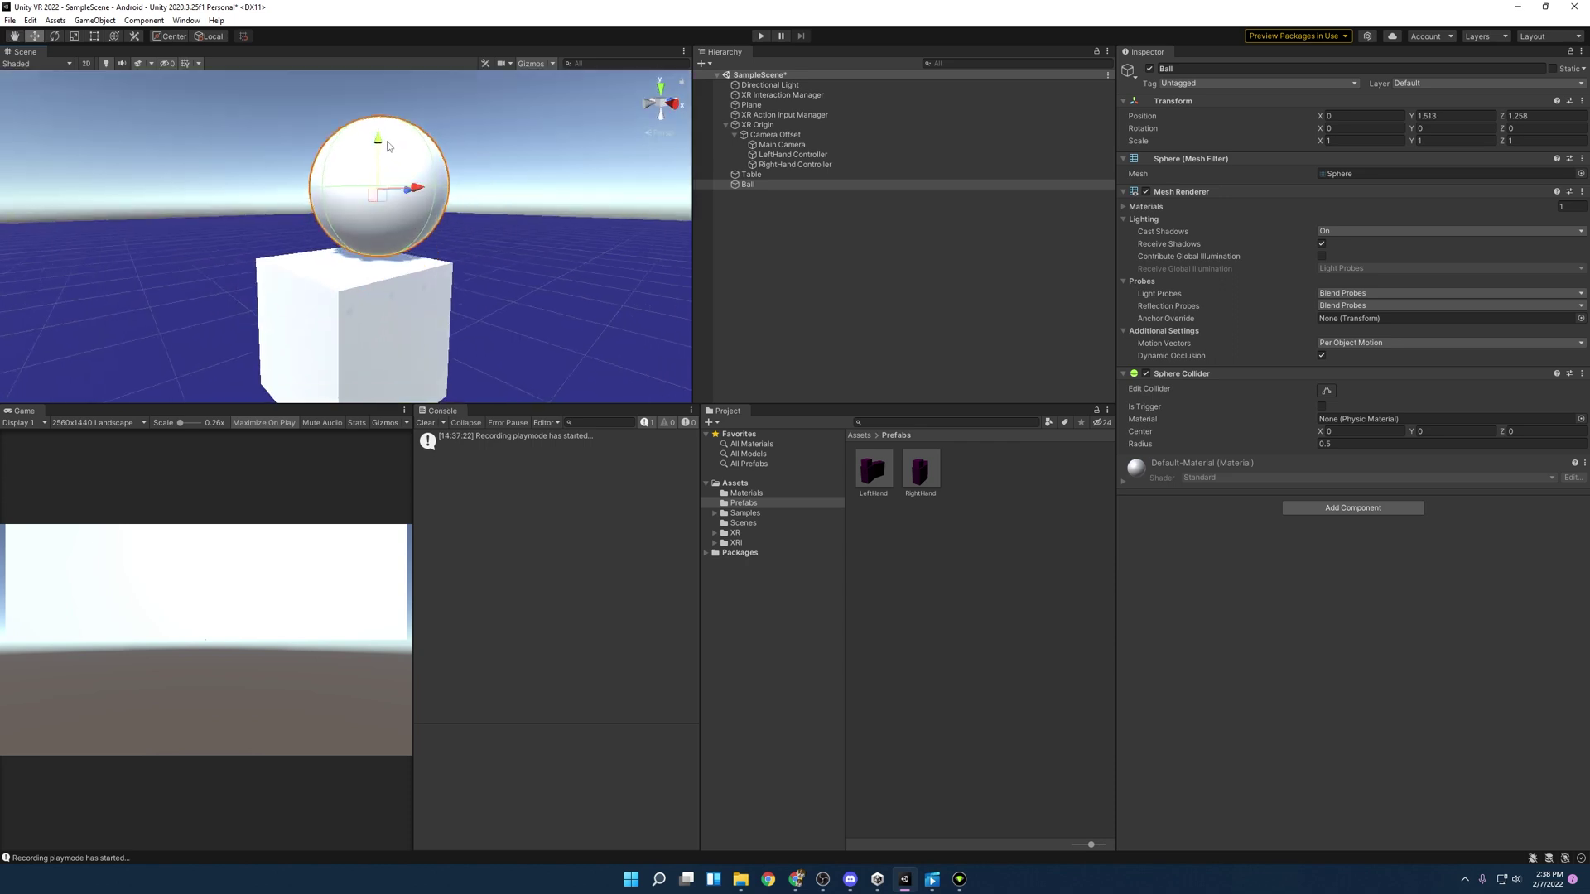
{"action": "mouse_move", "coordinate": [408, 201]}
{"action": "left_mouse_down", "text": "alt"}
{"action": "mouse_move", "coordinate": [424, 199]}
{"action": "mouse_move", "coordinate": [391, 205]}
{"action": "left_mouse_up", "text": "alt"}
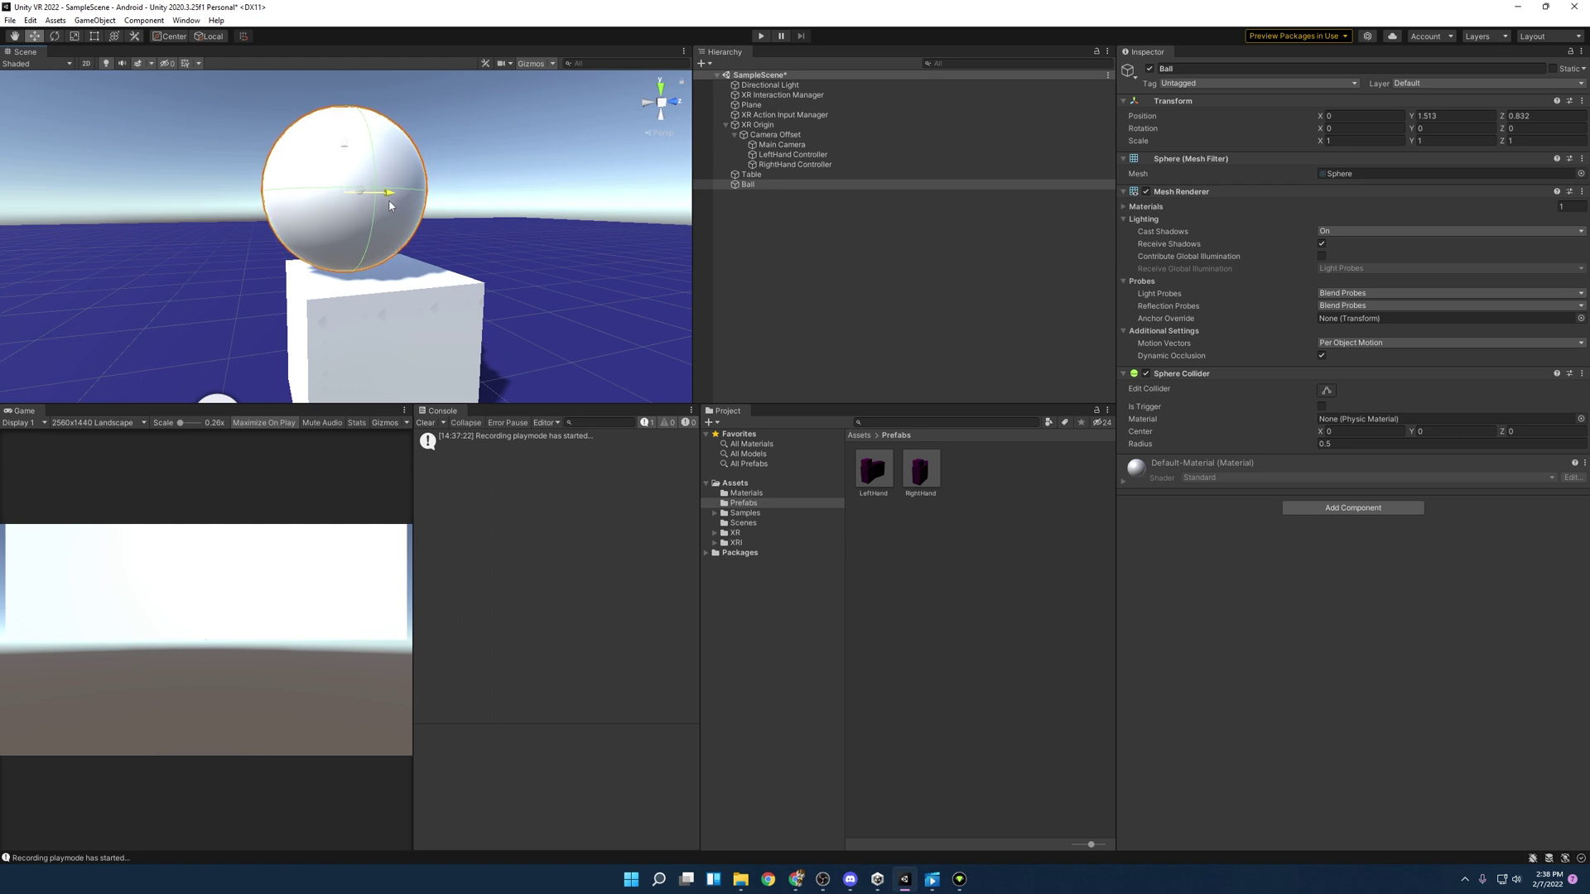
{"action": "left_click", "coordinate": [834, 231]}
{"action": "left_click", "coordinate": [748, 186]}
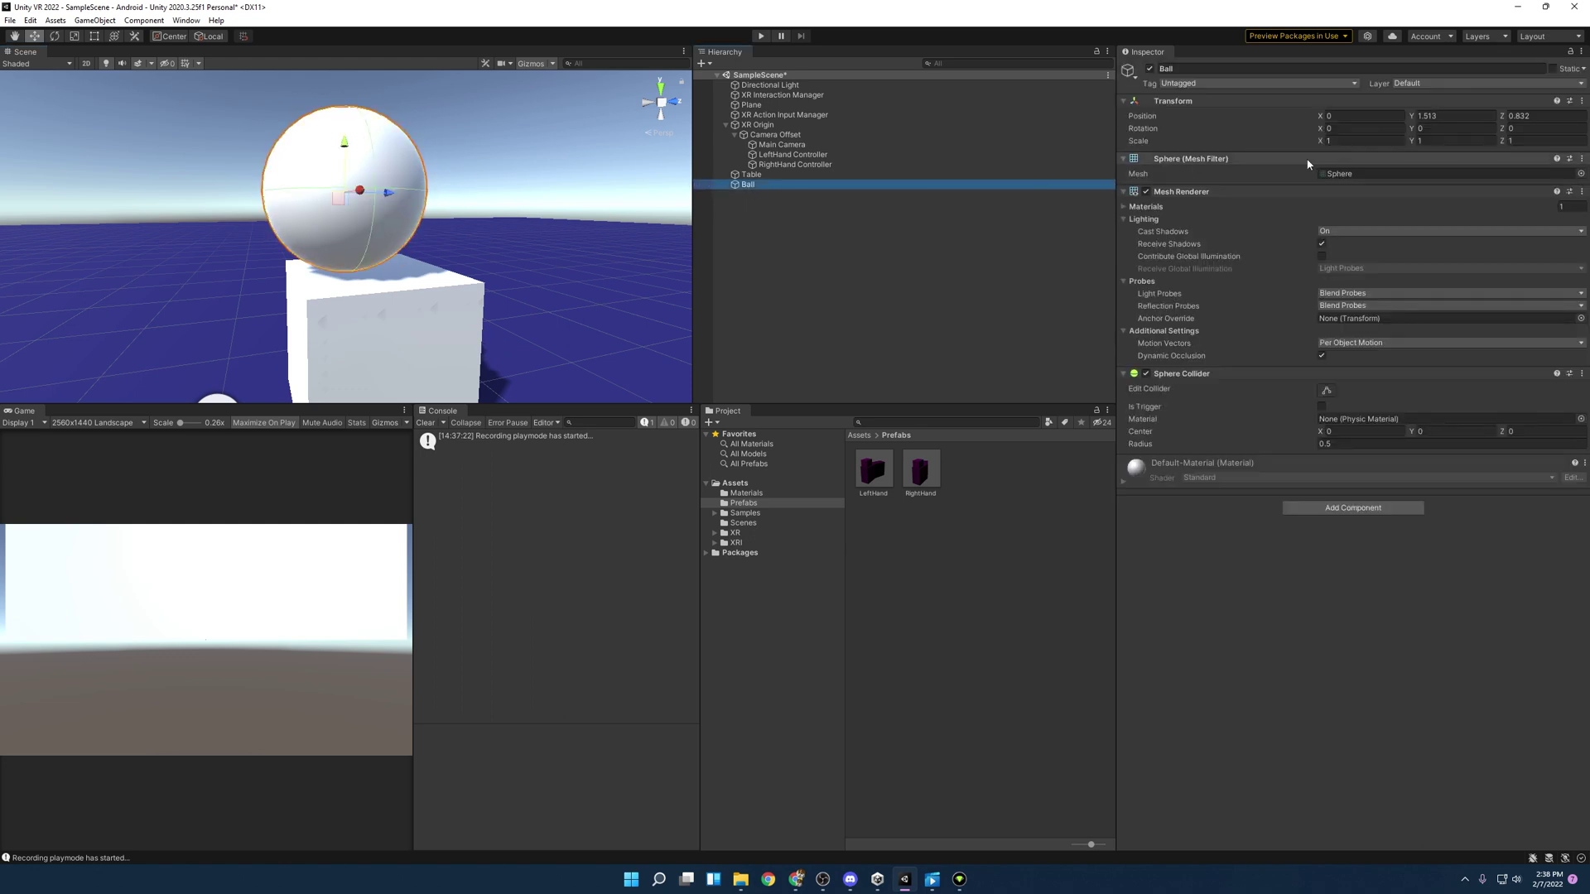
- Scale the Ball to 0.2 on every axis, lower it onto the Table, nudge to X 0.03
{"action": "left_click", "coordinate": [1362, 138]}
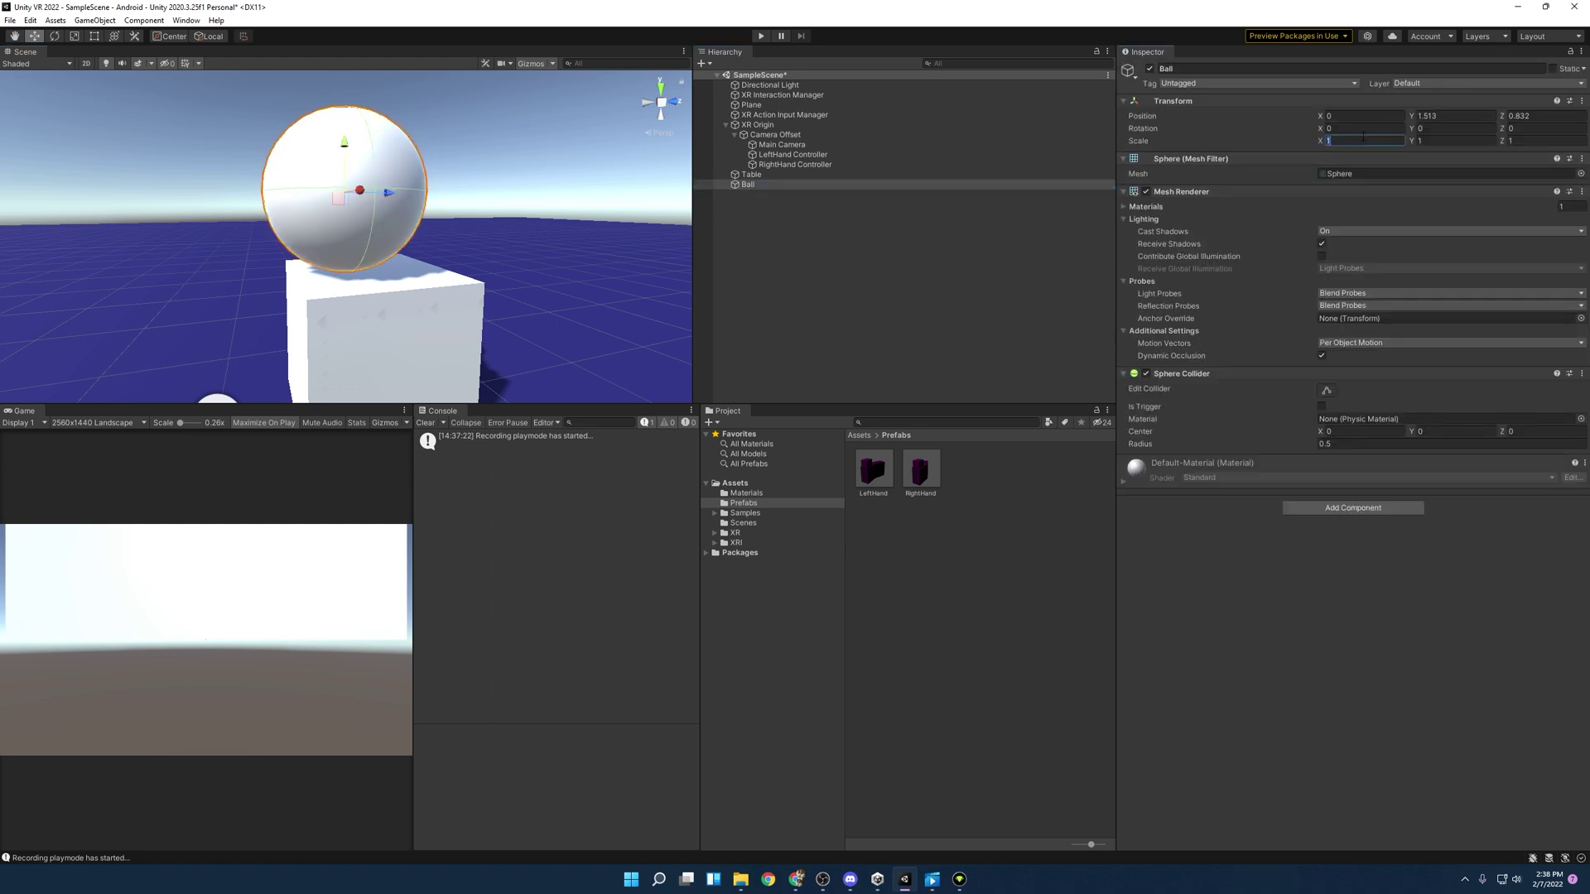
{"action": "type", "text": "0.2"}
{"action": "key", "text": "Tab"}
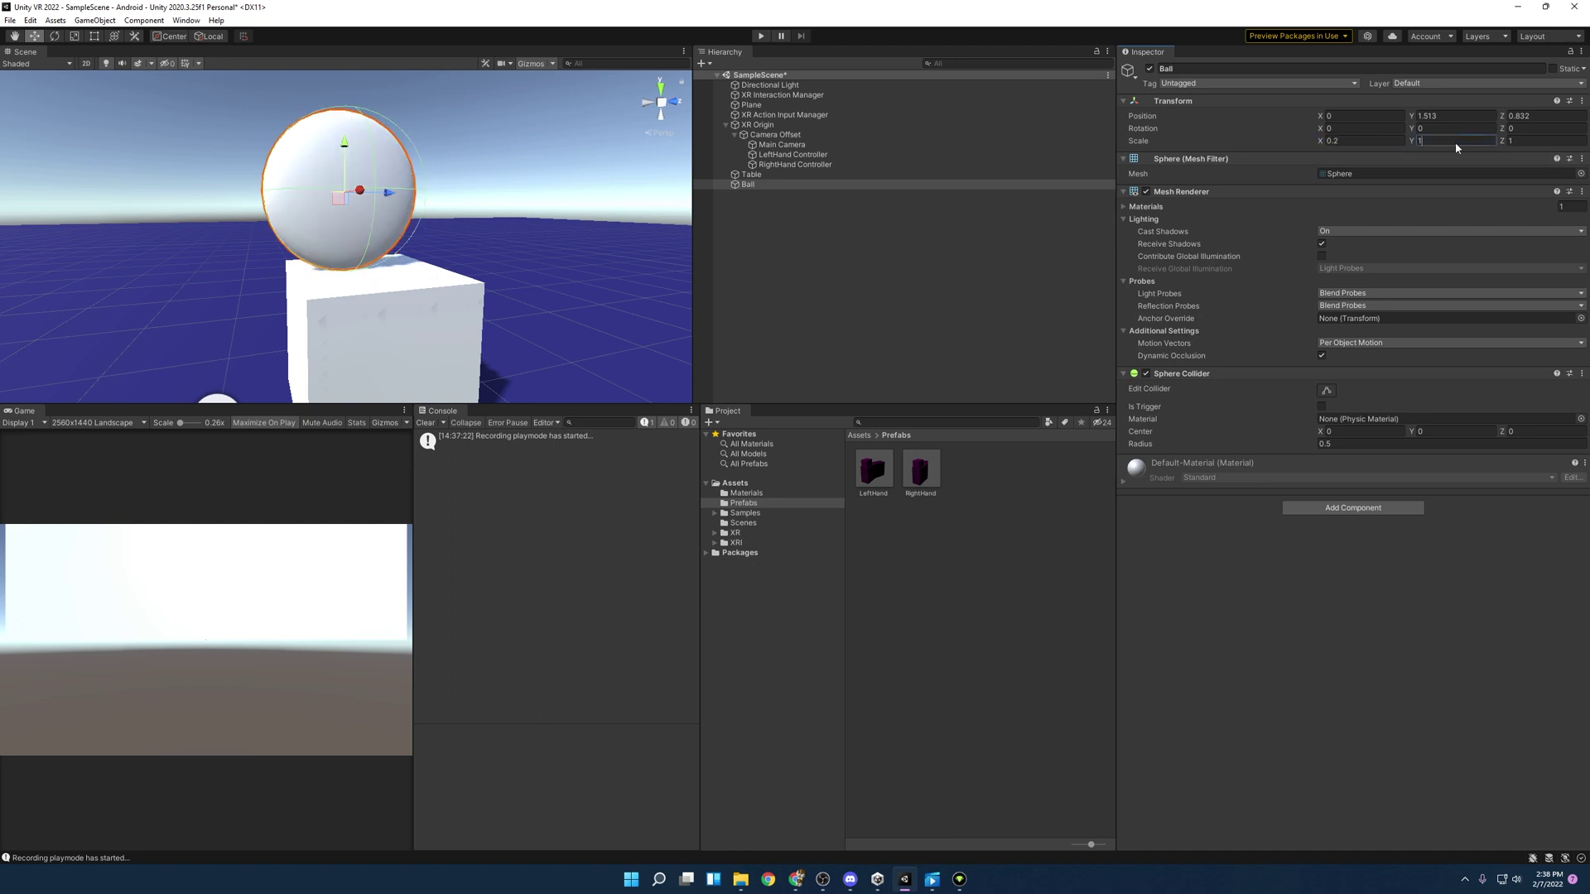
{"action": "type", "text": "0.2"}
{"action": "key", "text": "Tab"}
{"action": "type", "text": "2"}
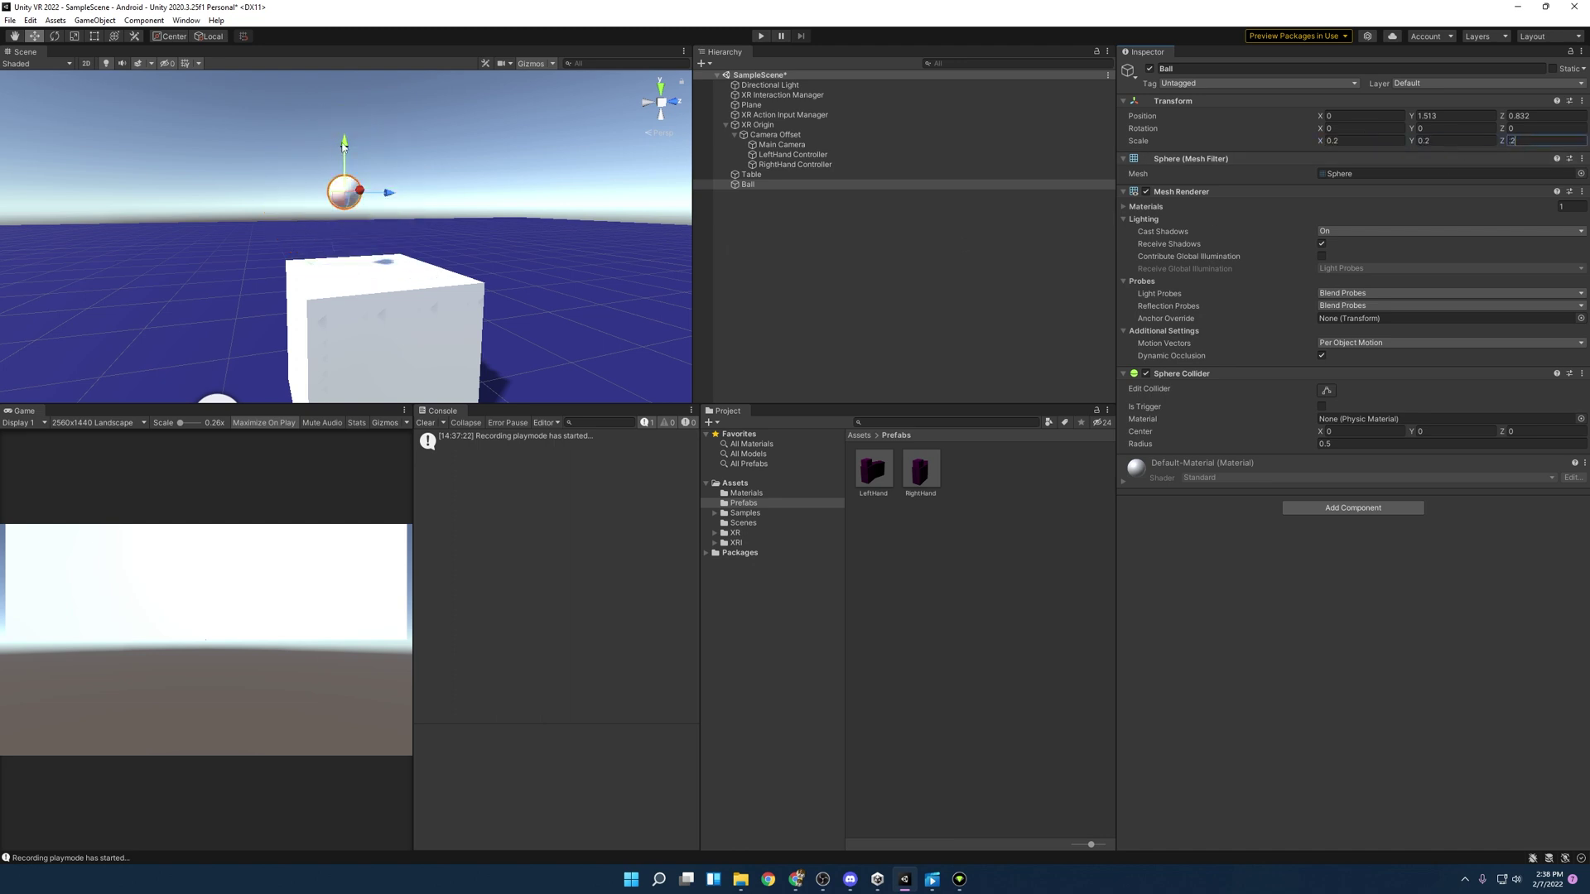
{"action": "left_click_drag", "start_coordinate": [345, 150], "coordinate": [336, 204]}
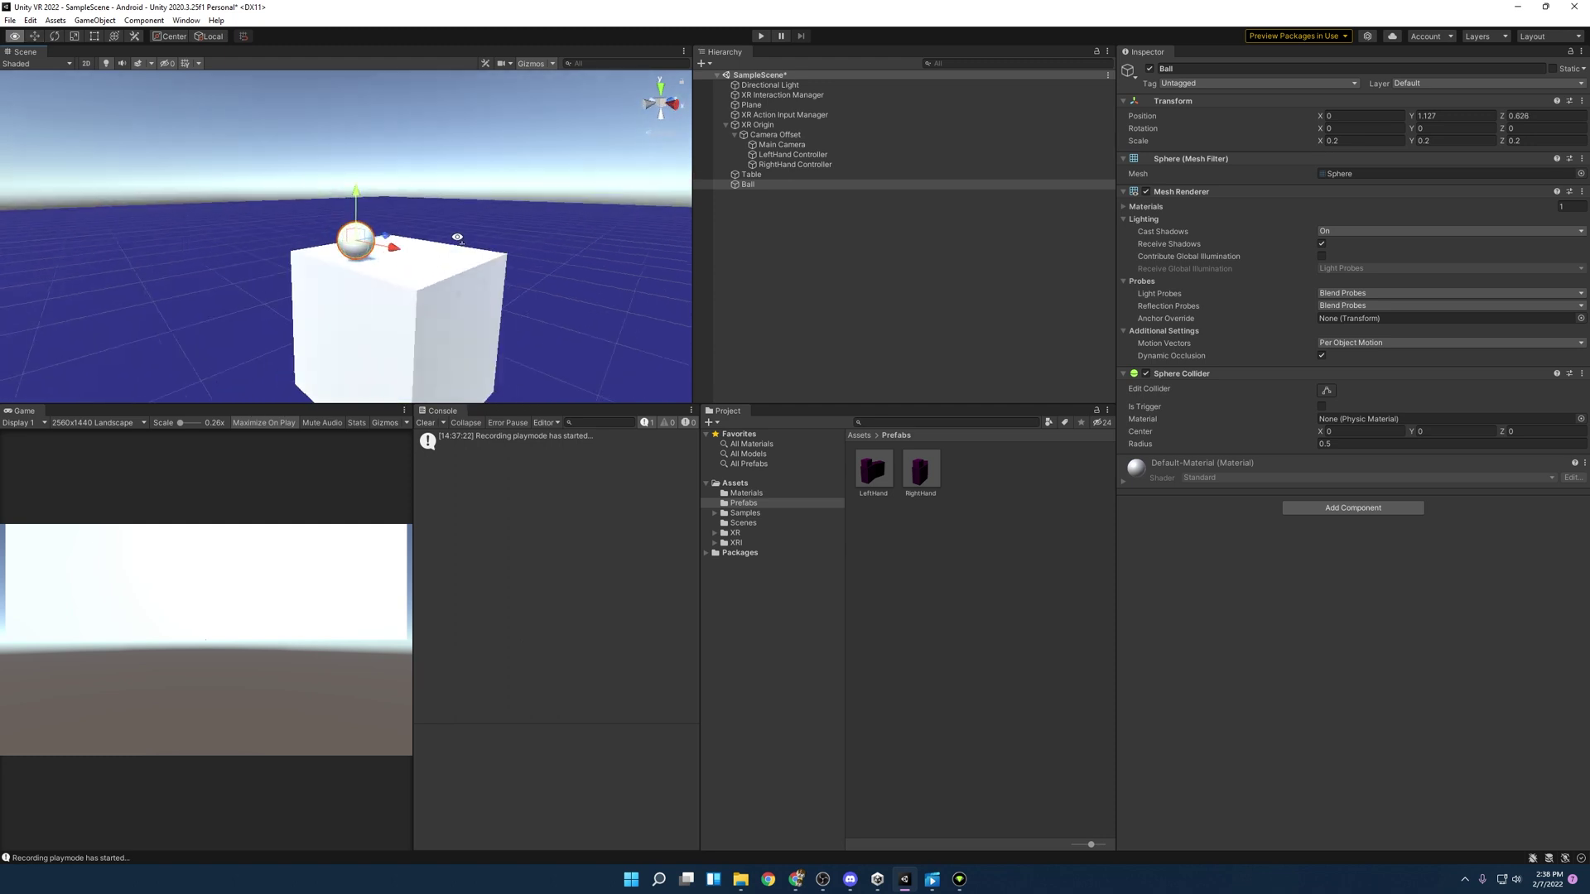
{"action": "right_click_drag", "start_coordinate": [457, 237], "coordinate": [621, 237]}
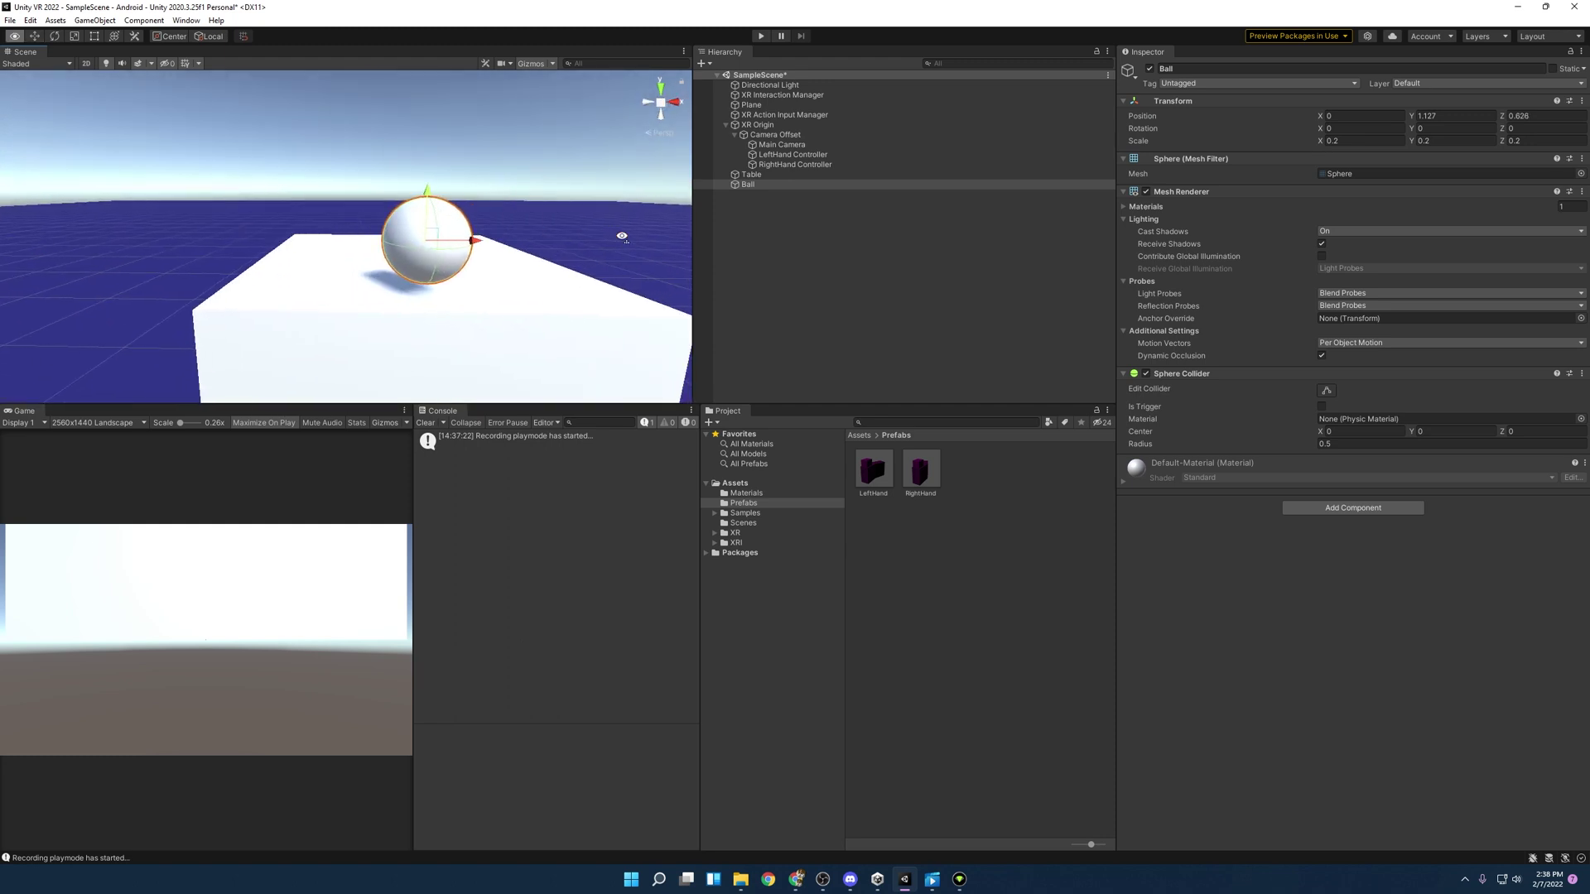
{"action": "left_click_drag", "start_coordinate": [462, 236], "coordinate": [478, 232]}
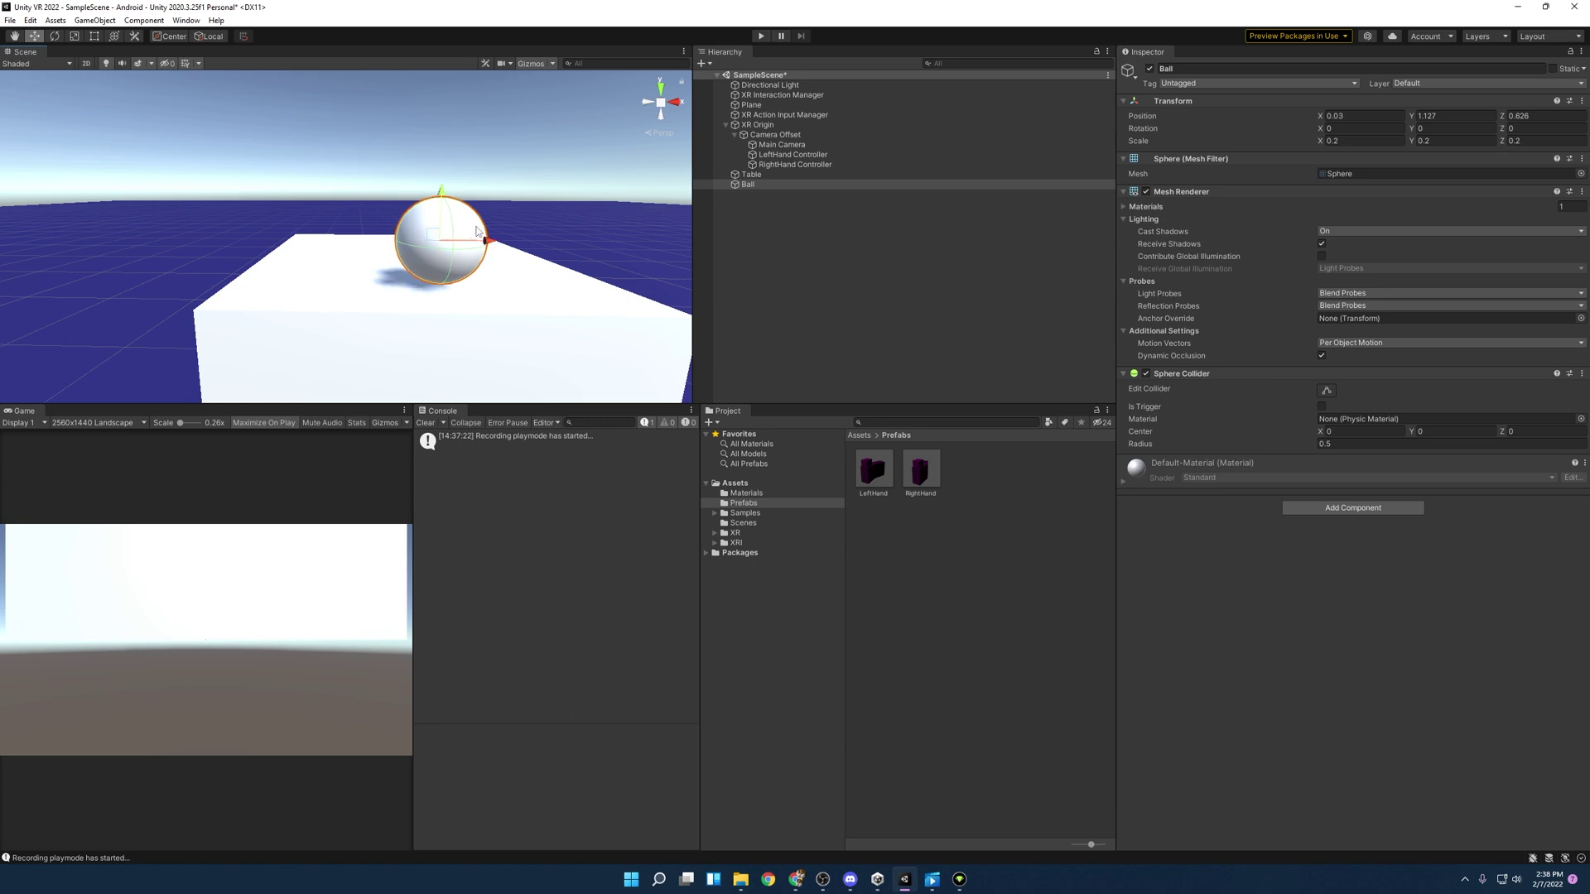
{"action": "right_click_drag", "start_coordinate": [478, 232], "coordinate": [555, 240]}
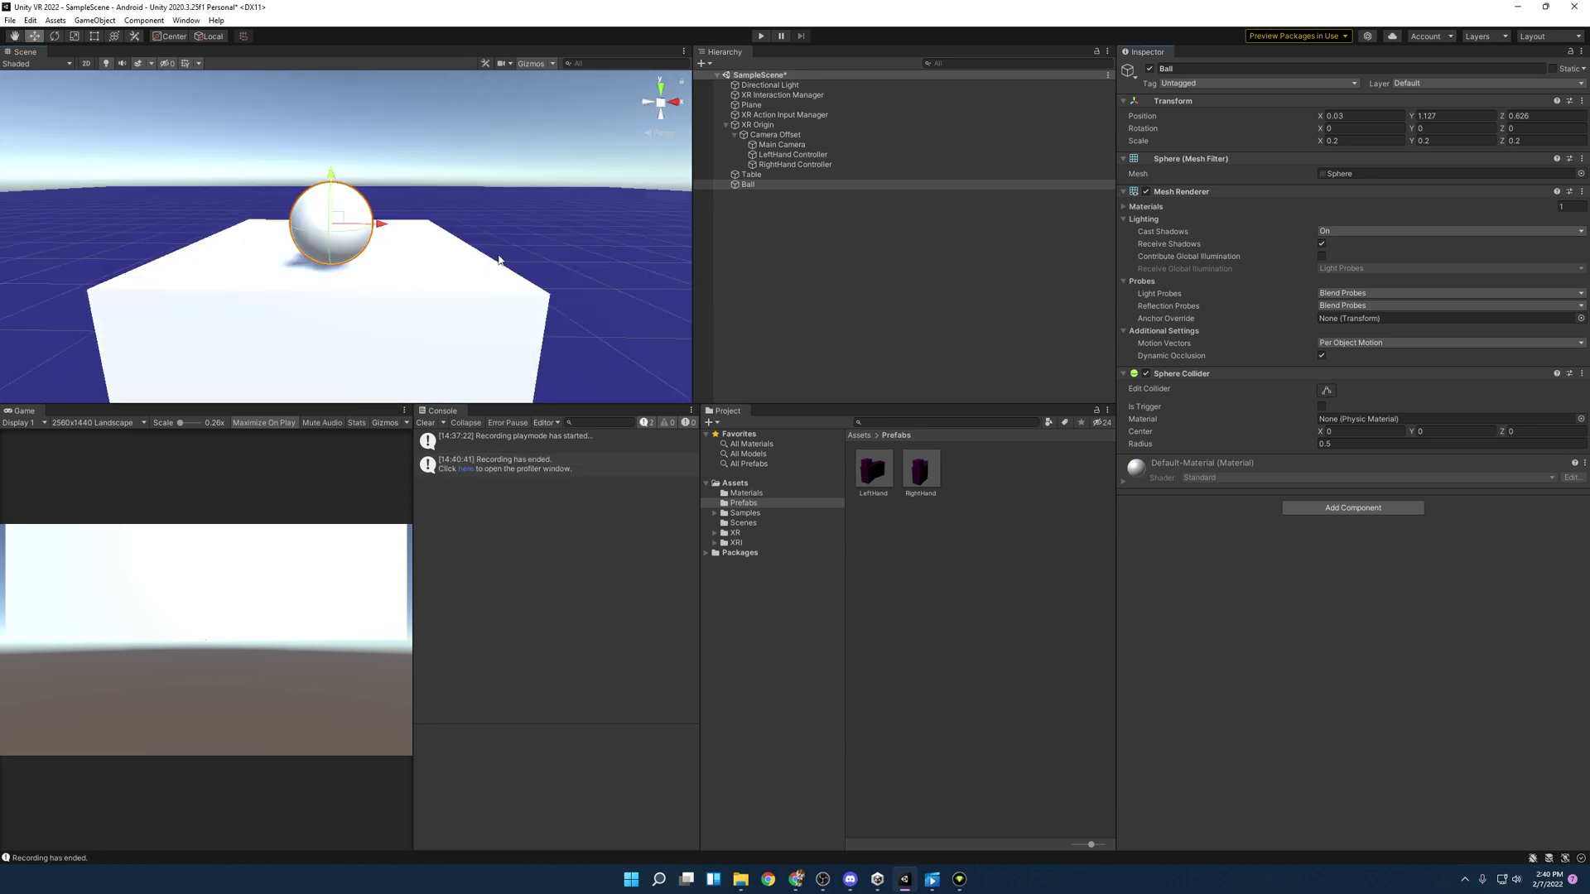
- Add an XR Grab Interactable component to the Ball and show the Materials folder
{"action": "left_click", "coordinate": [1348, 507]}
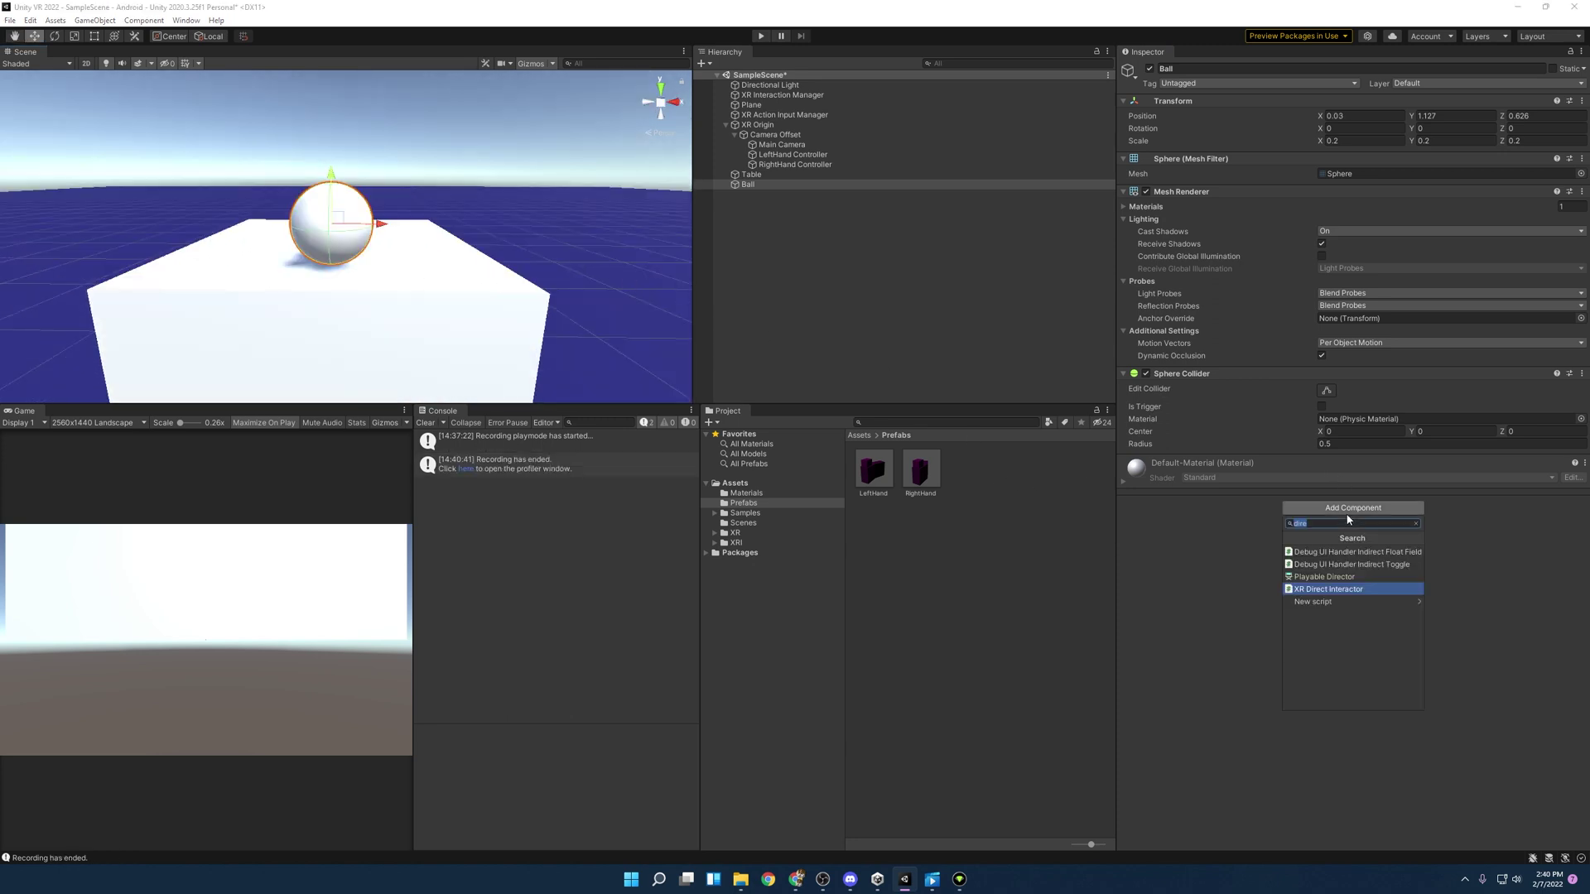
{"action": "type", "text": "in"}
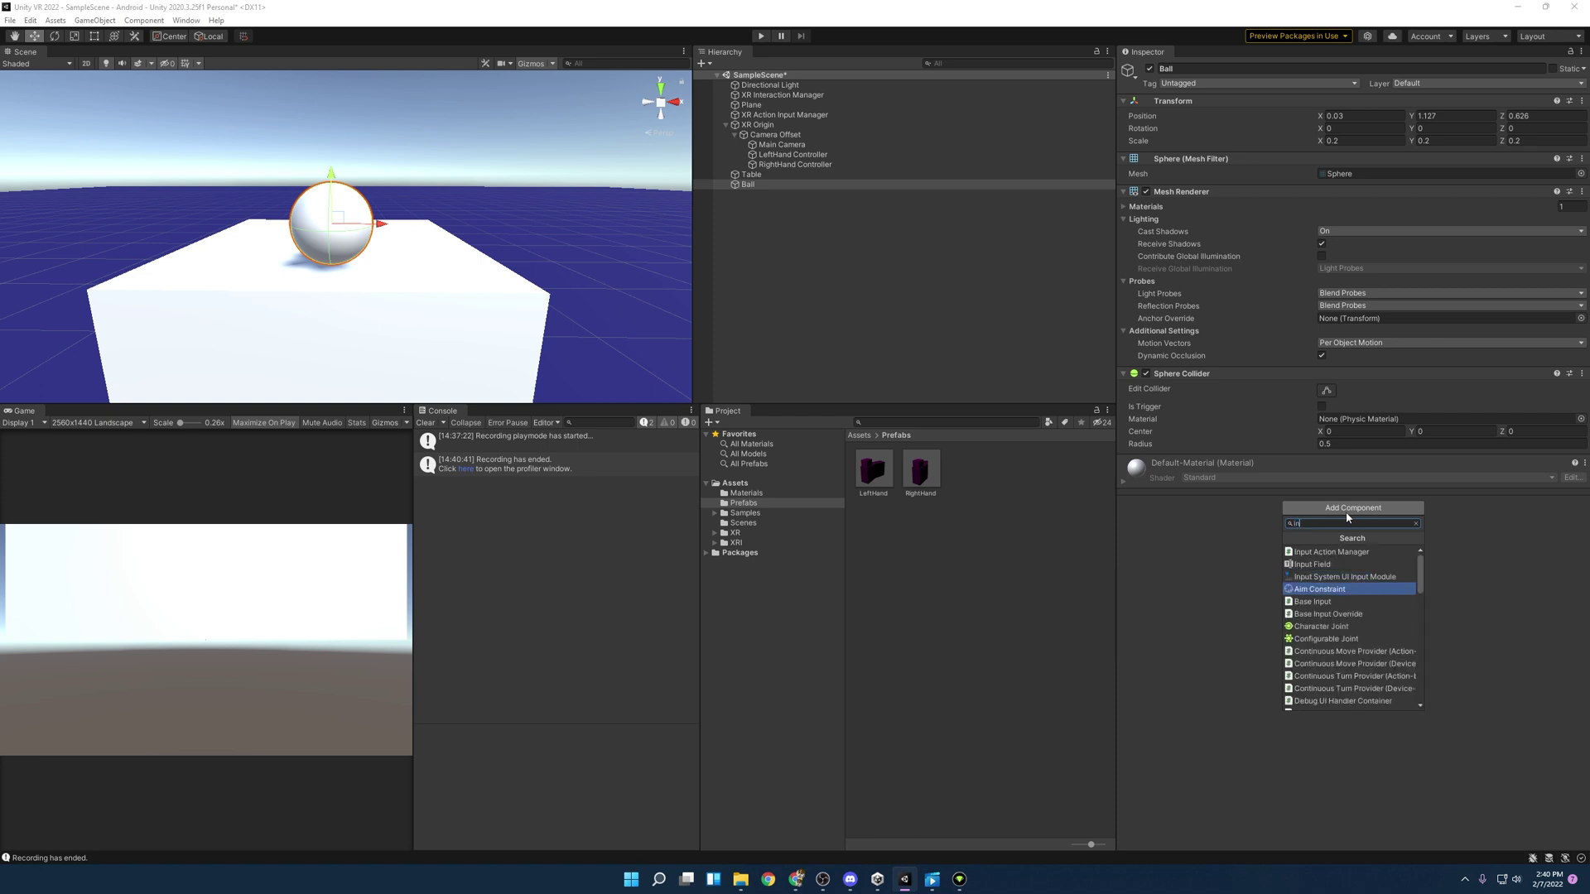
{"action": "type", "text": "tera"}
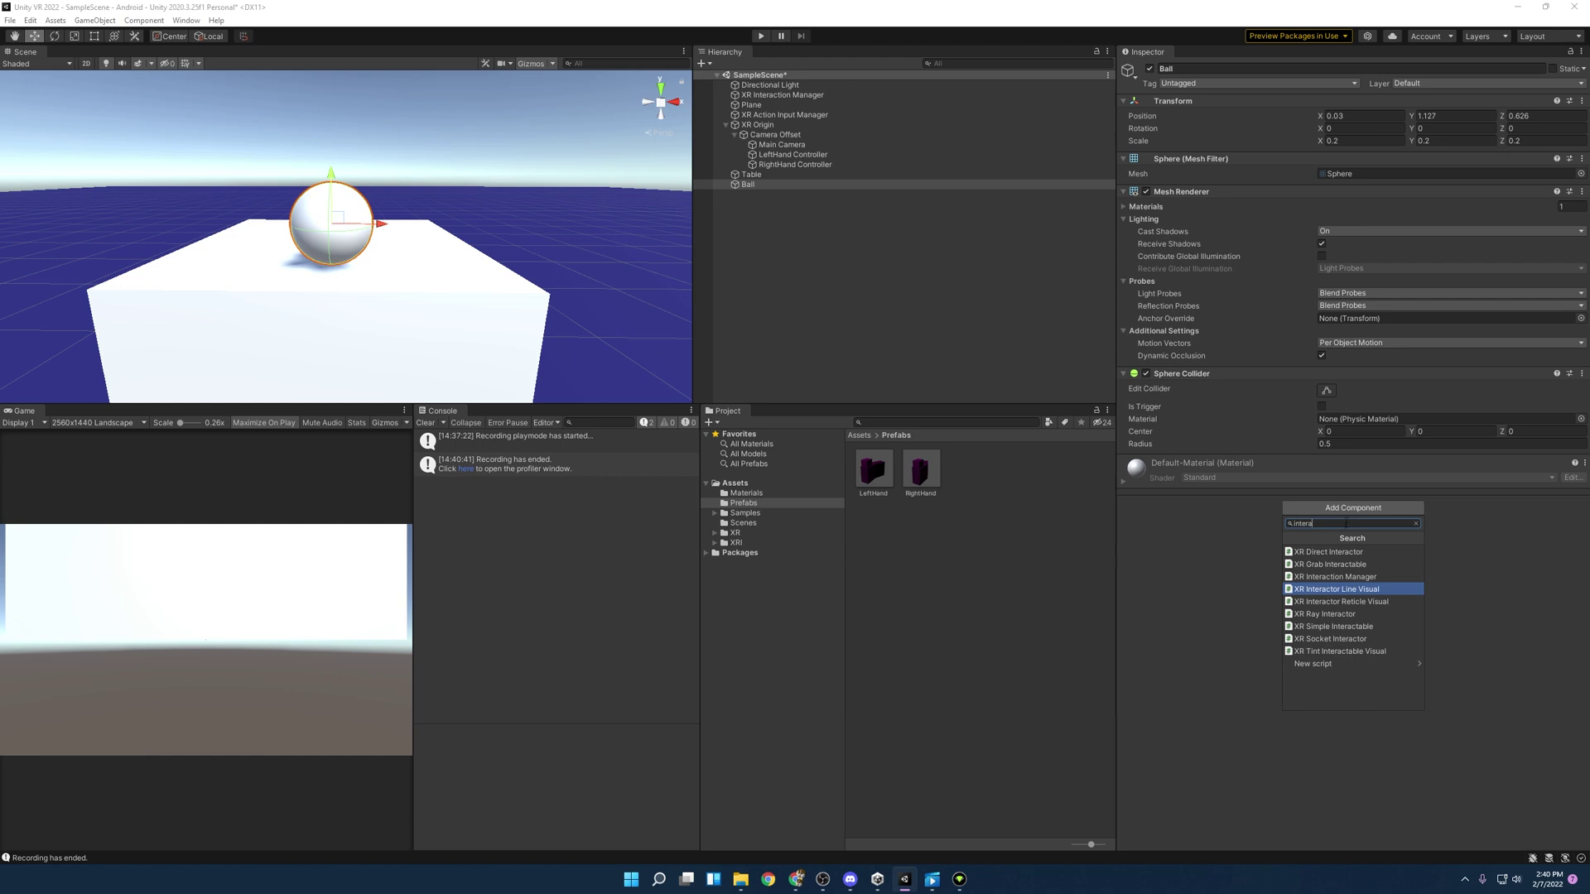
{"action": "left_click", "coordinate": [1338, 566]}
{"action": "scroll", "coordinate": [1239, 553], "scroll_direction": "down", "scroll_amount": 5}
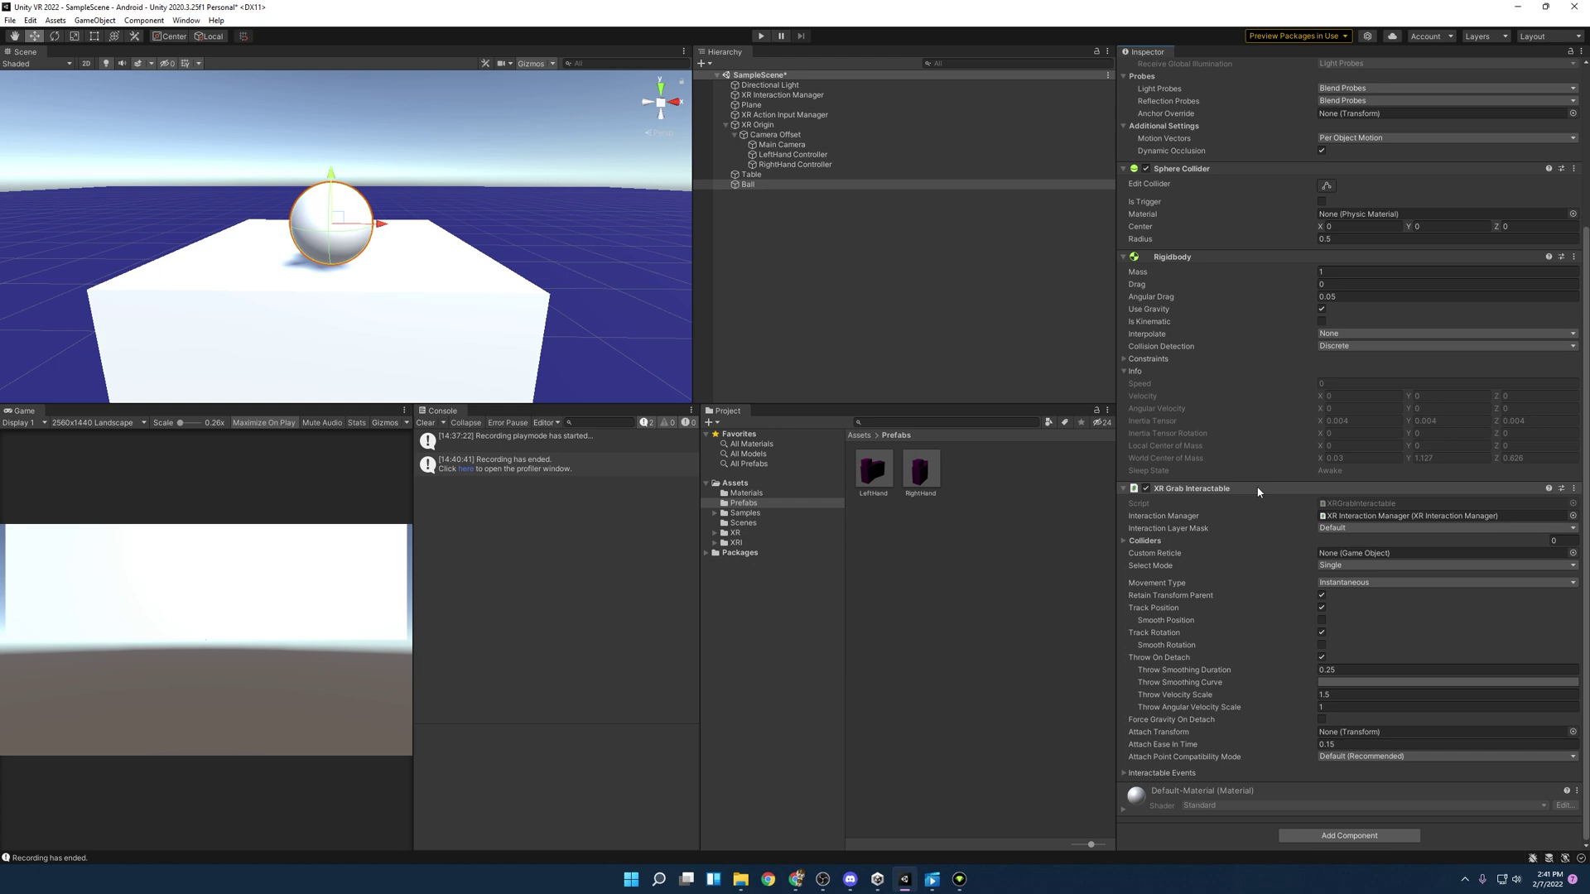
{"action": "left_click", "coordinate": [747, 183]}
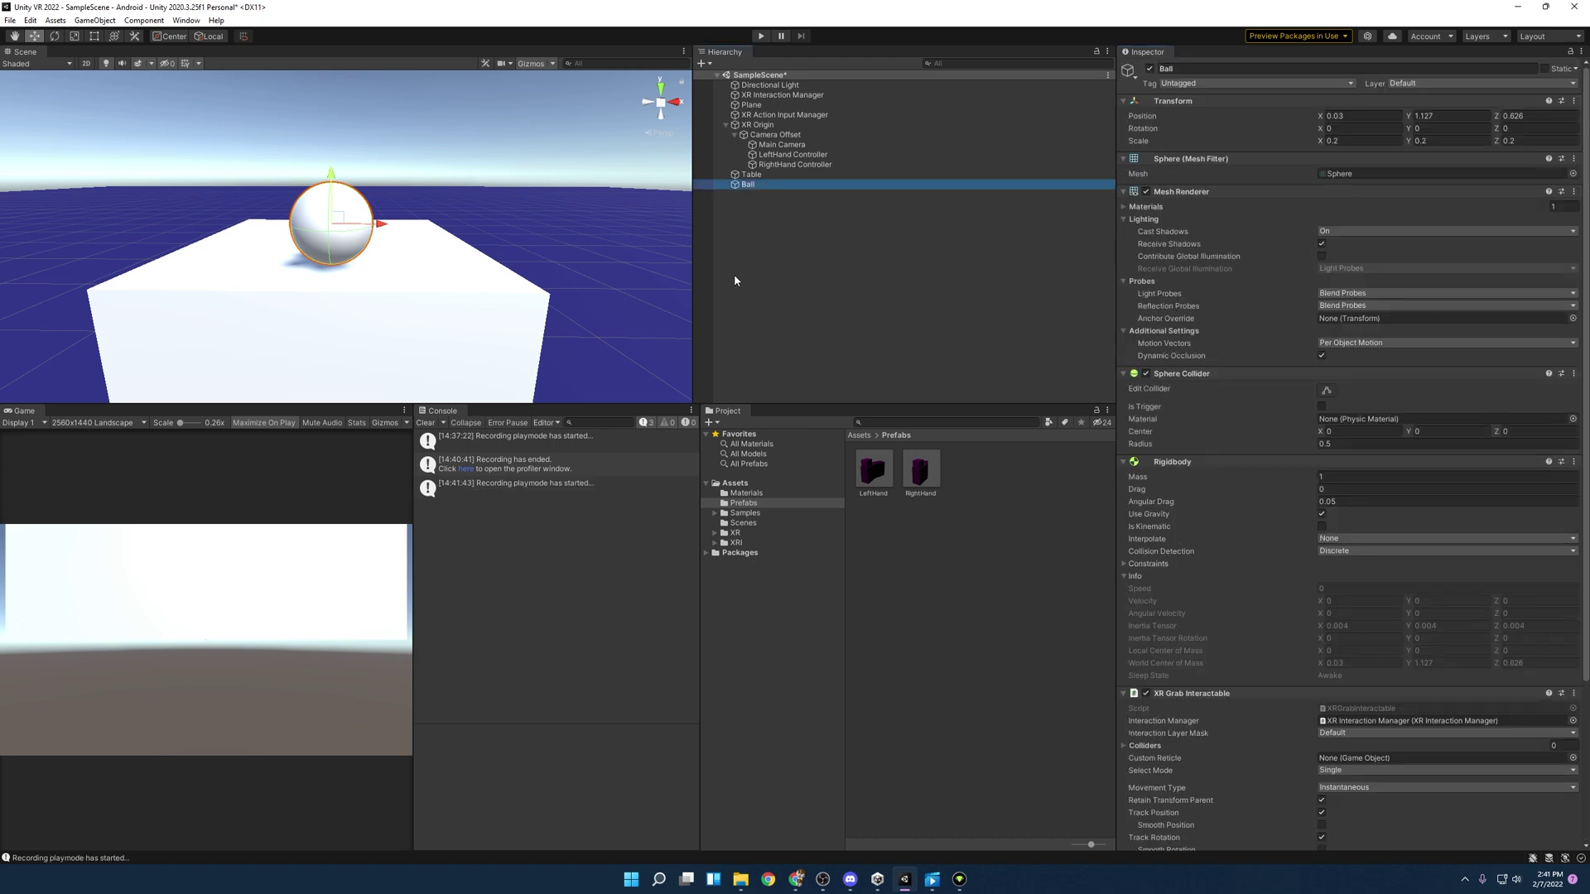
{"action": "left_click", "coordinate": [749, 493]}
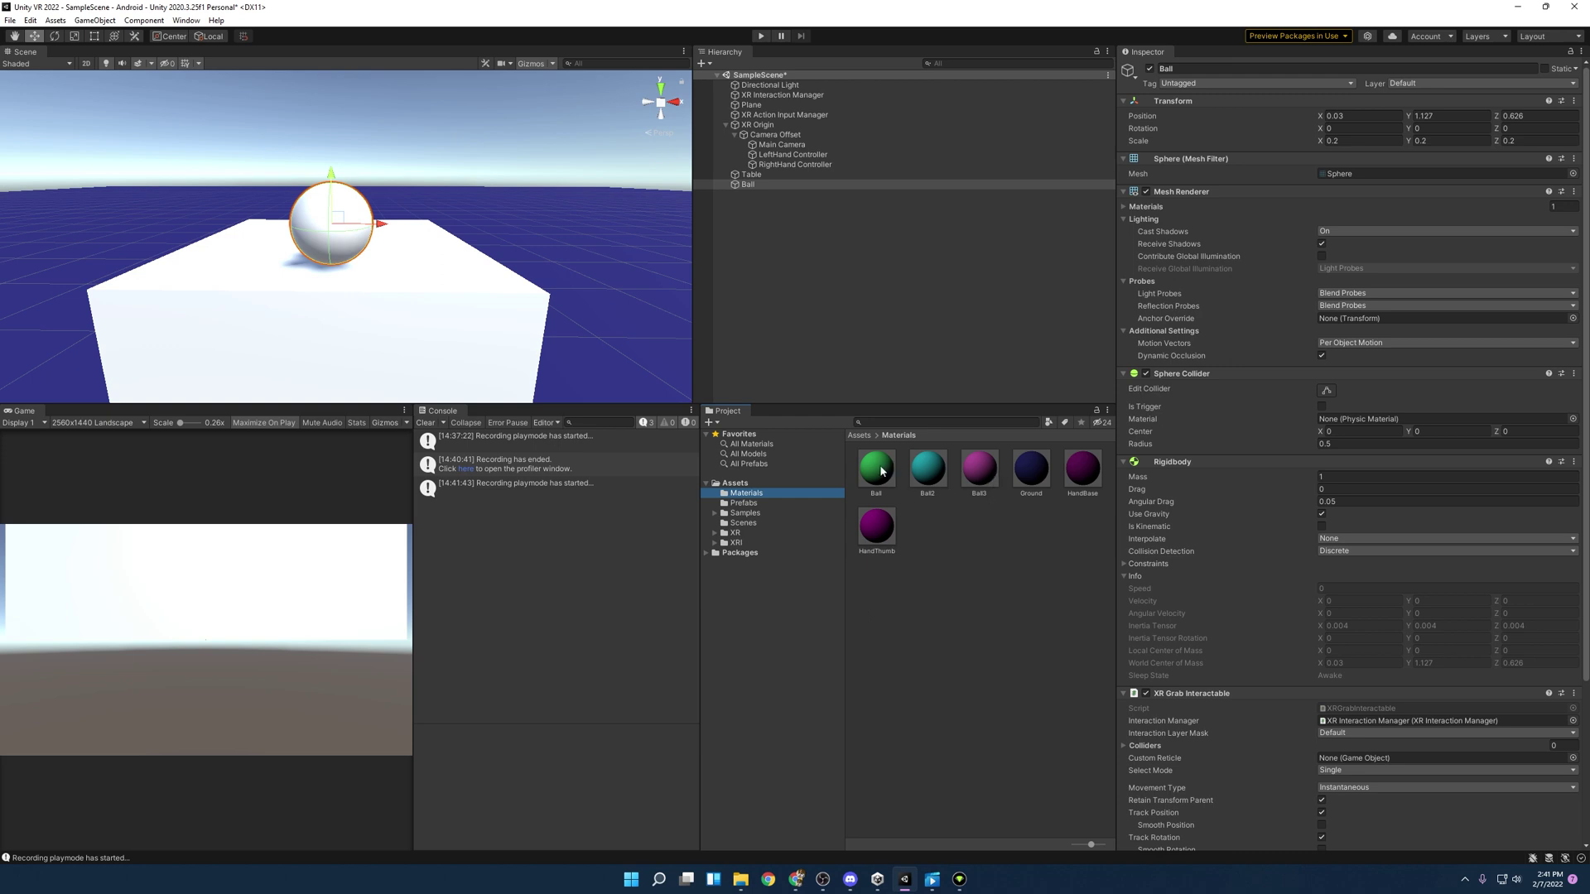
- Apply the green Ball material, then create a red New Material with smoothness 0.47
{"action": "left_click_drag", "start_coordinate": [881, 471], "coordinate": [322, 222]}
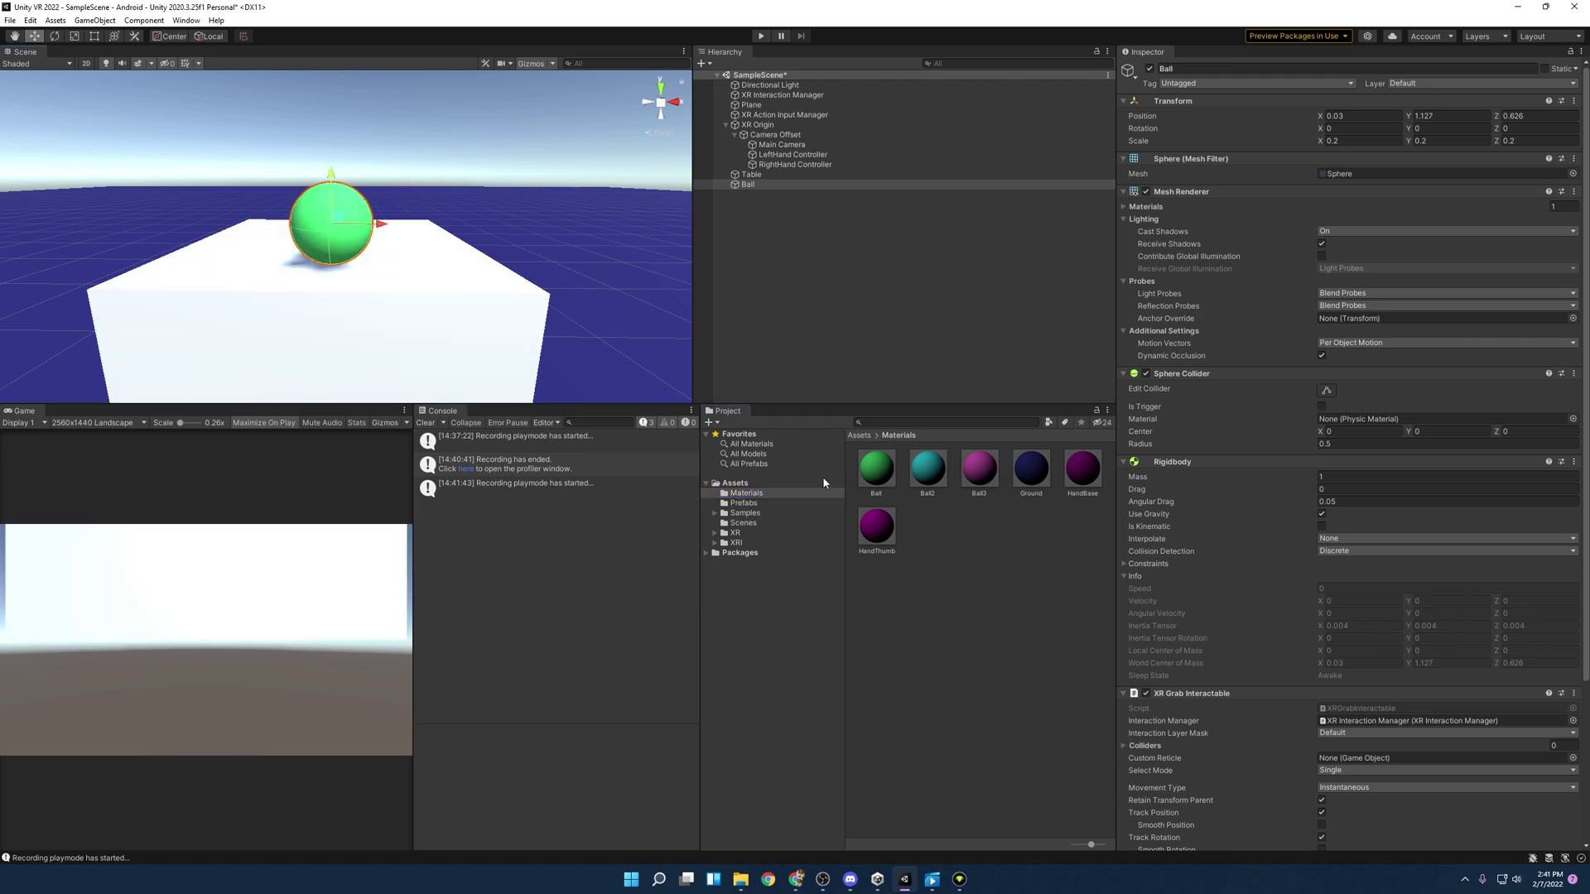
{"action": "right_click", "coordinate": [994, 545]}
{"action": "mouse_move", "coordinate": [1066, 199]}
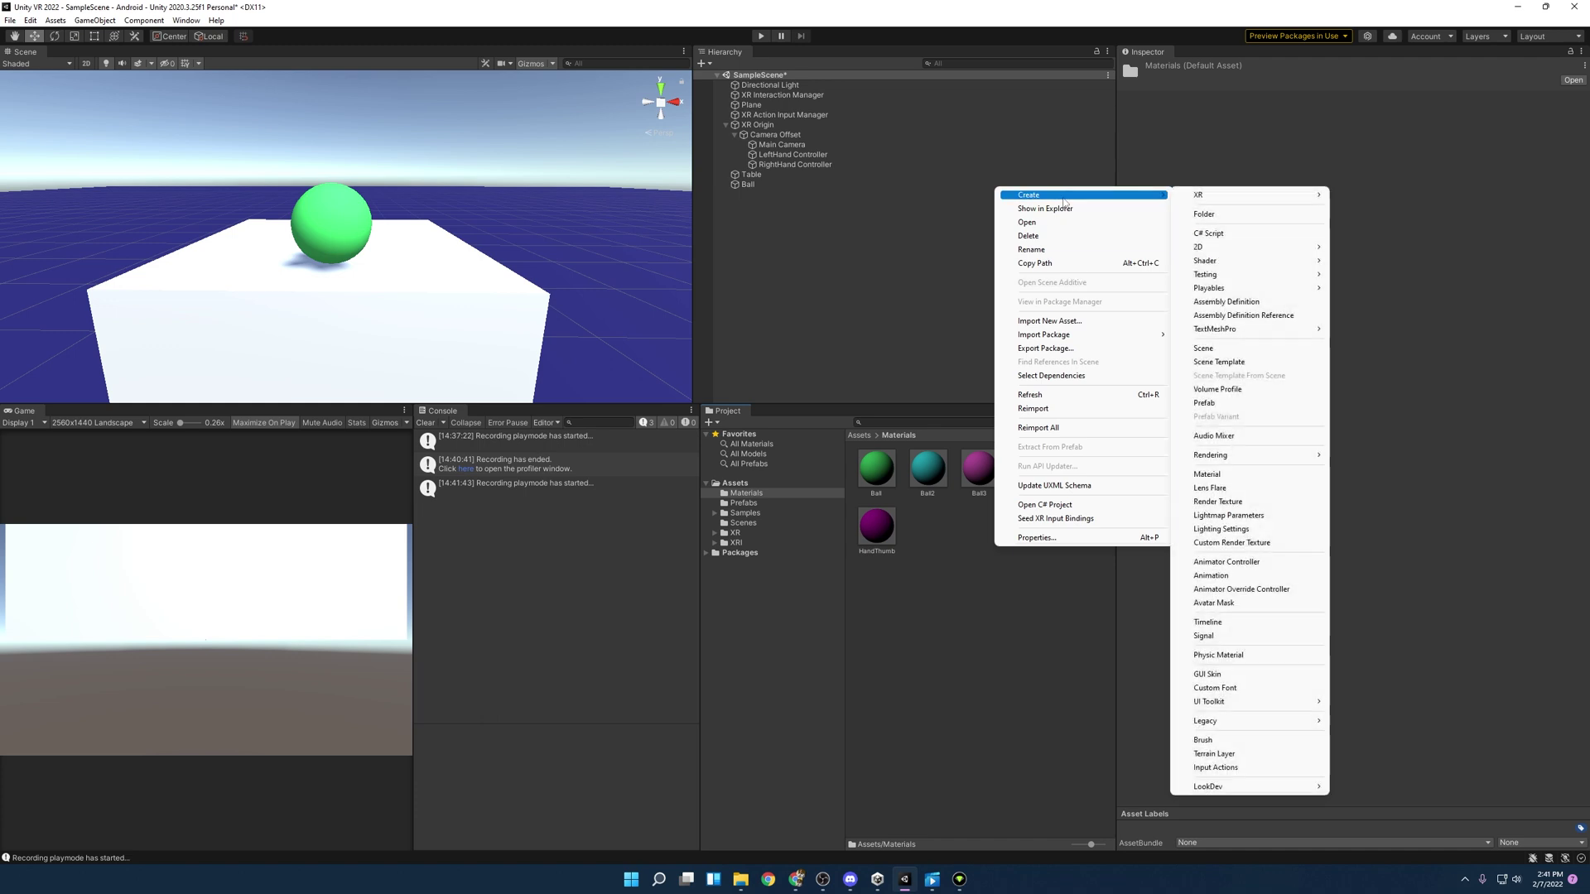
{"action": "left_click", "coordinate": [1209, 474]}
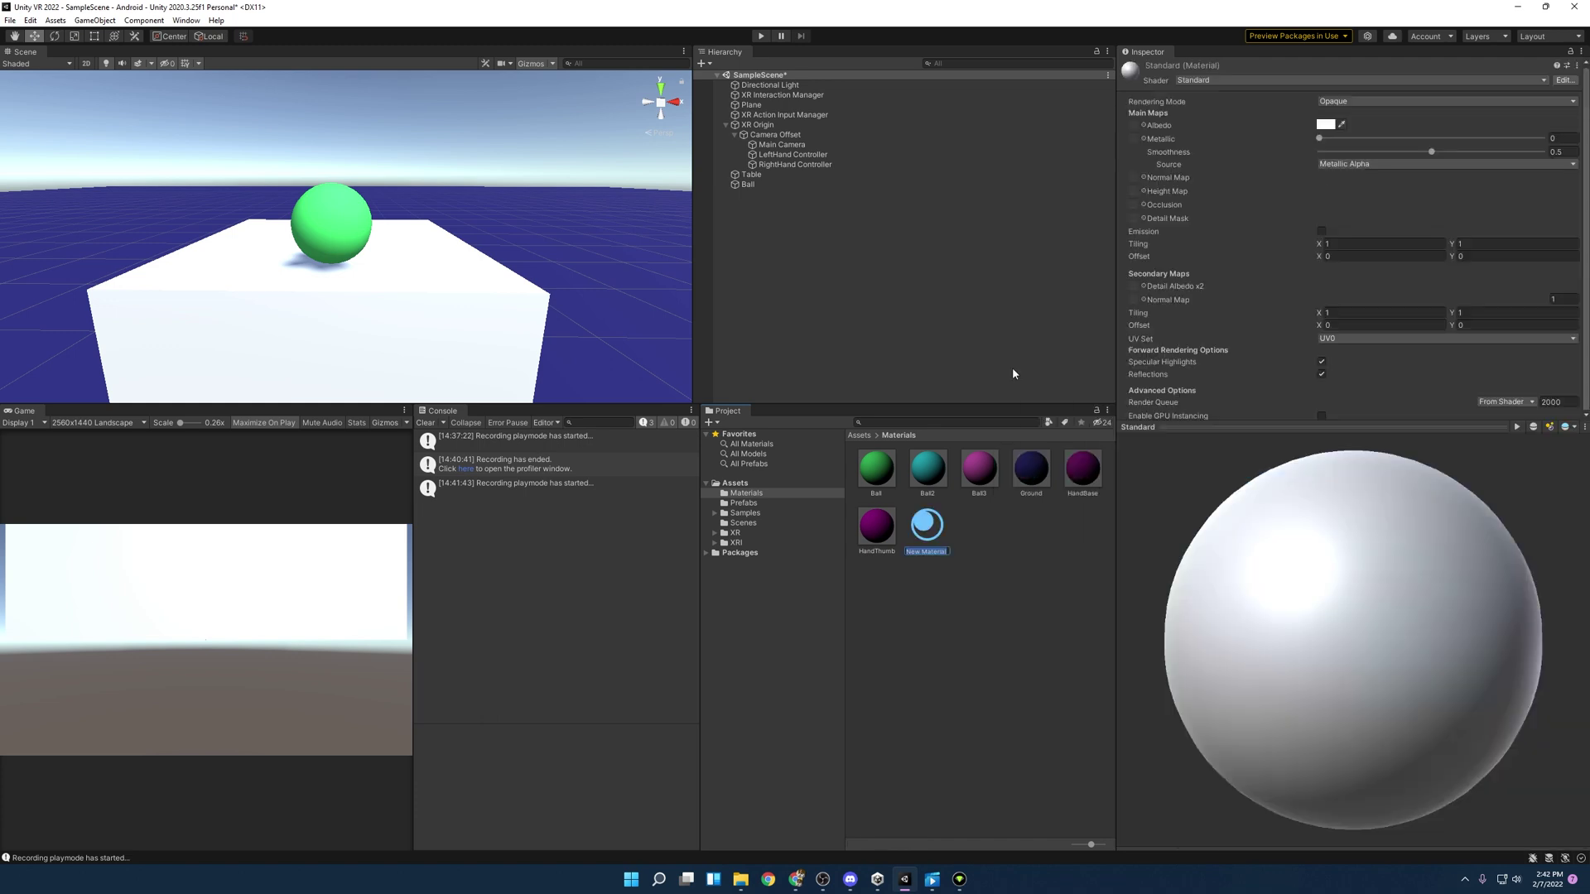
{"action": "left_click", "coordinate": [968, 538]}
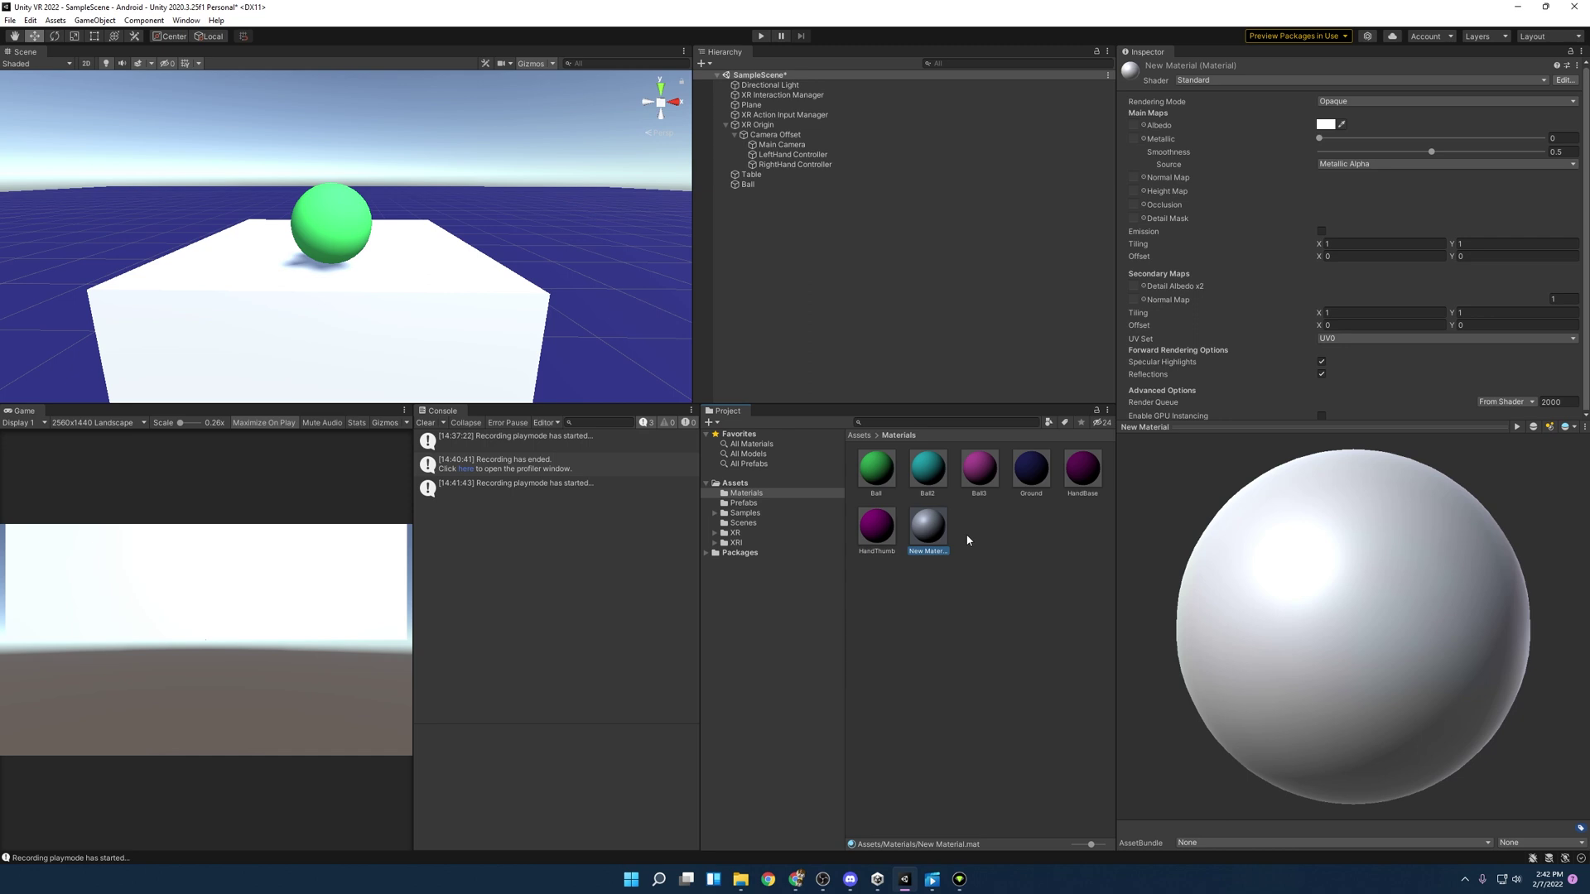
{"action": "left_click", "coordinate": [1325, 124]}
{"action": "left_click_drag", "start_coordinate": [1374, 236], "coordinate": [1432, 192]}
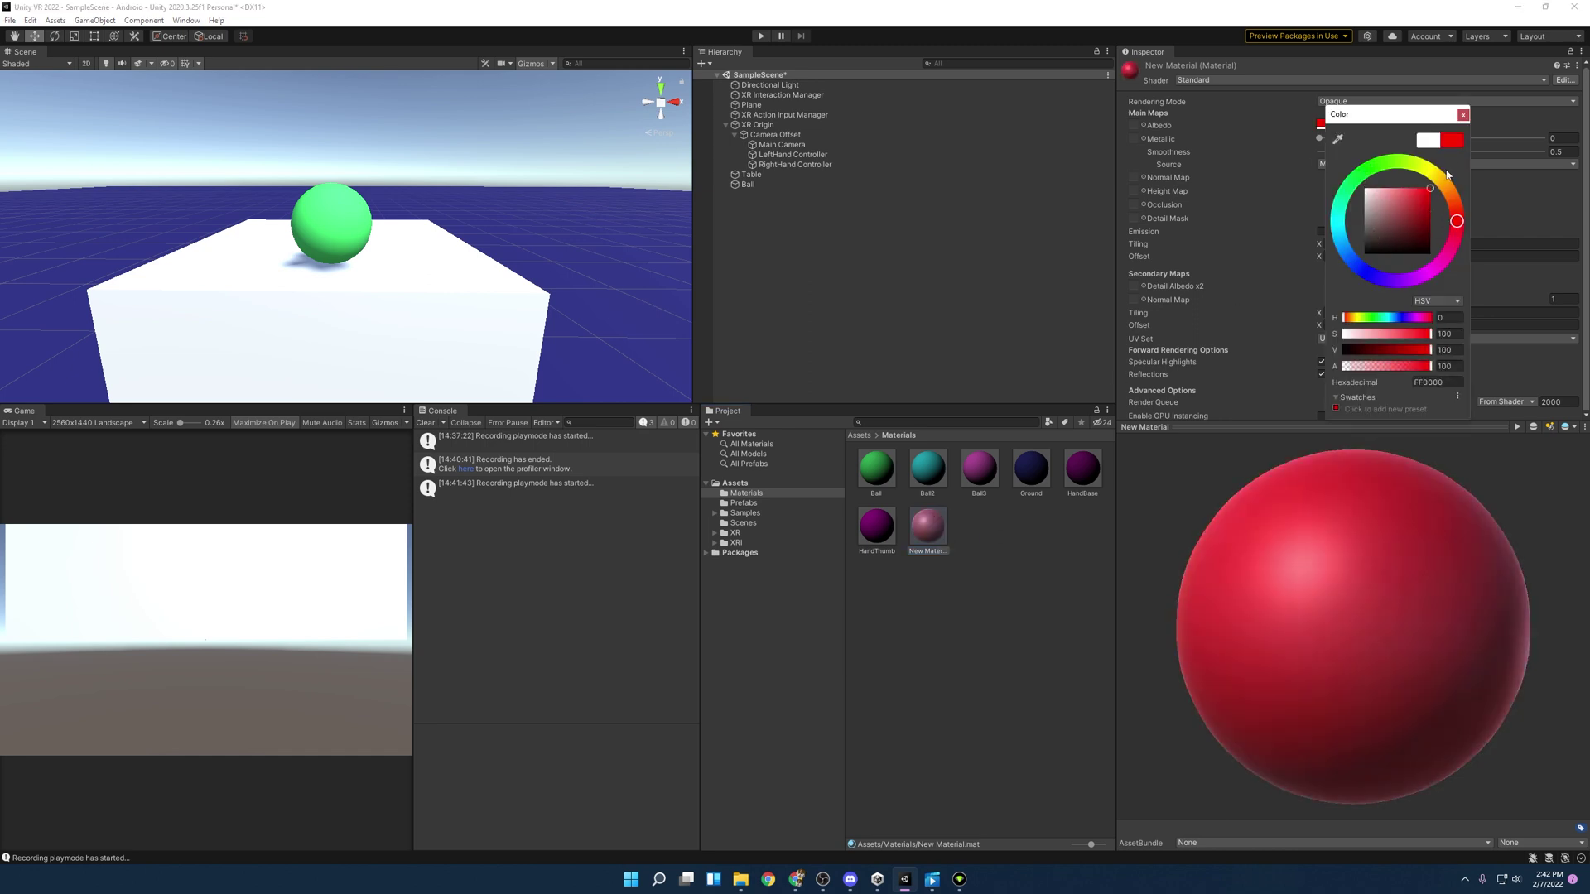
{"action": "left_click", "coordinate": [1278, 383]}
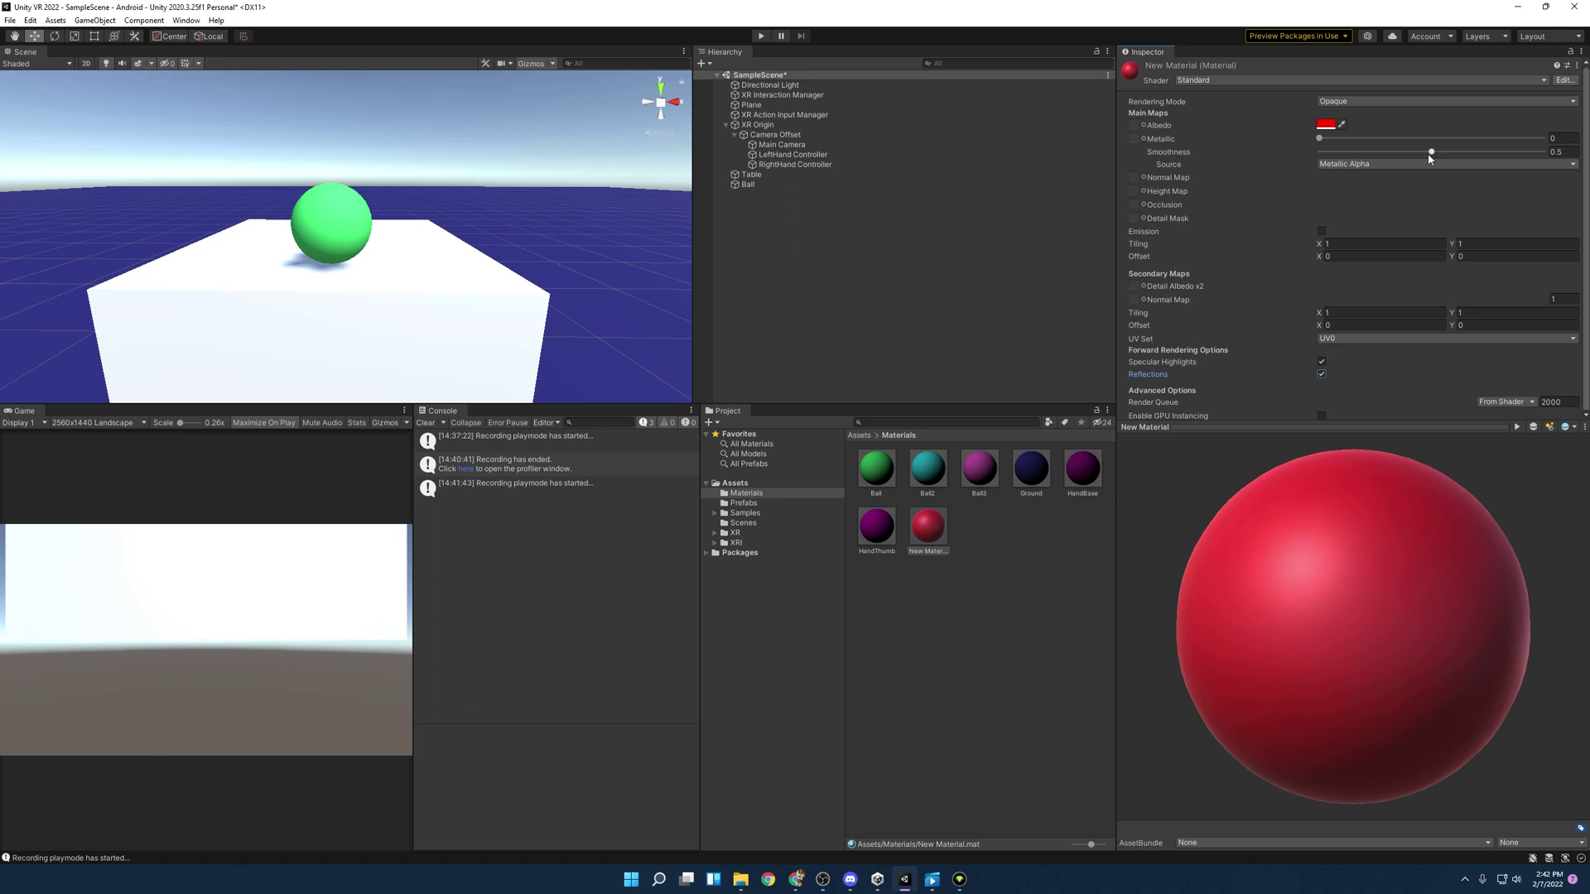
{"action": "left_click_drag", "start_coordinate": [1430, 153], "coordinate": [744, 149]}
- Test the red New Material on the ball, delete it, and reapply the green Ball material
{"action": "left_click_drag", "start_coordinate": [927, 526], "coordinate": [361, 229]}
{"action": "left_click", "coordinate": [962, 583]}
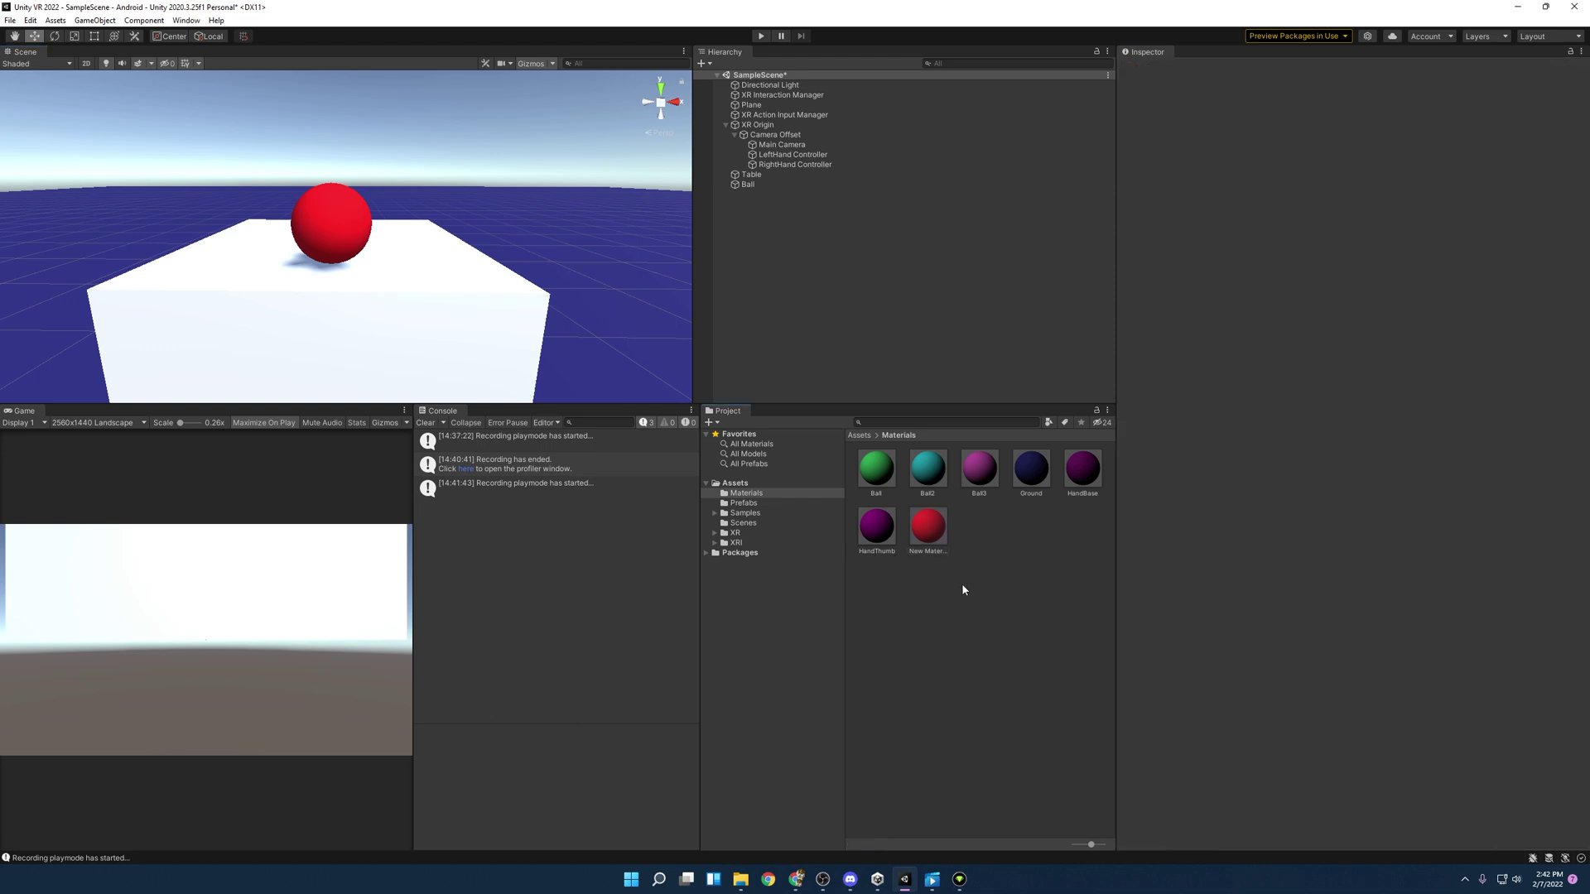
{"action": "left_click", "coordinate": [928, 530]}
{"action": "key", "text": "Delete"}
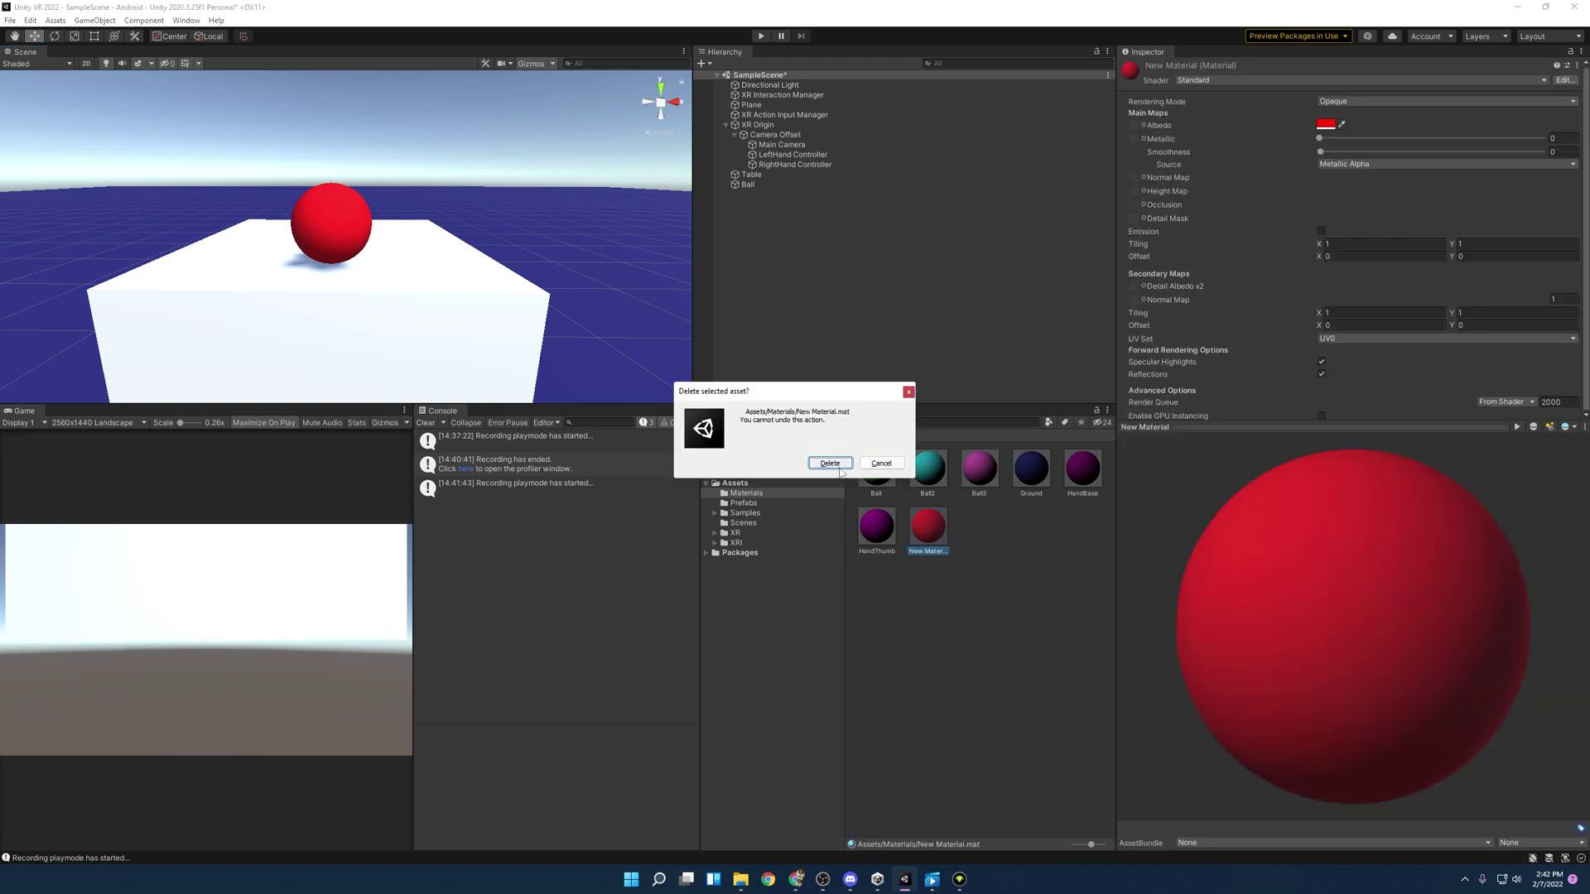
{"action": "key", "text": "Return"}
{"action": "left_click_drag", "start_coordinate": [876, 468], "coordinate": [345, 225]}
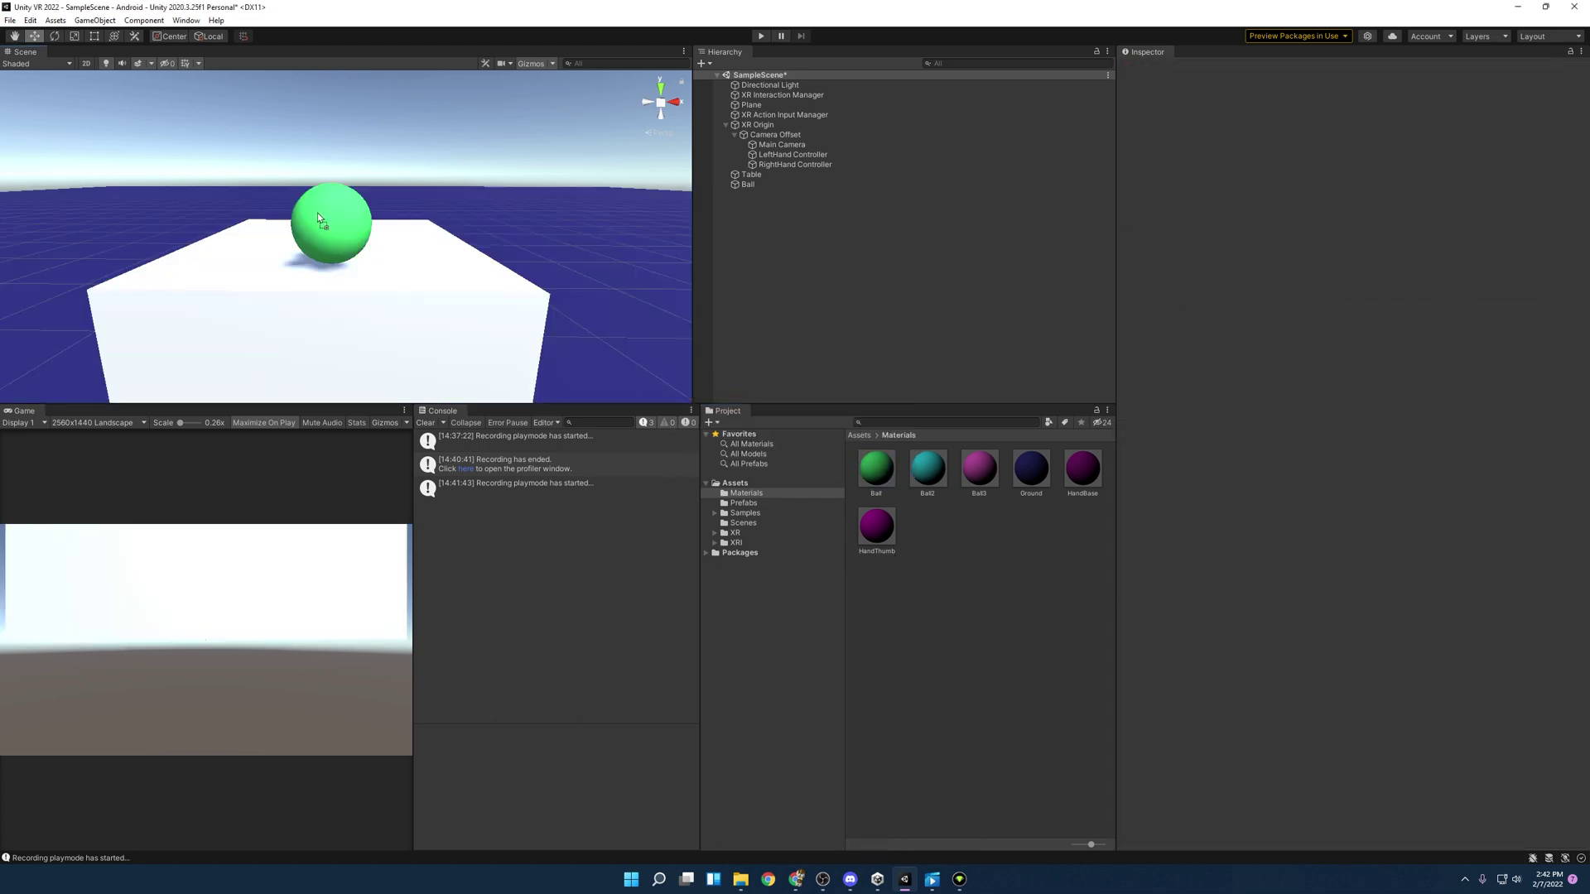
{"action": "left_click", "coordinate": [335, 220]}
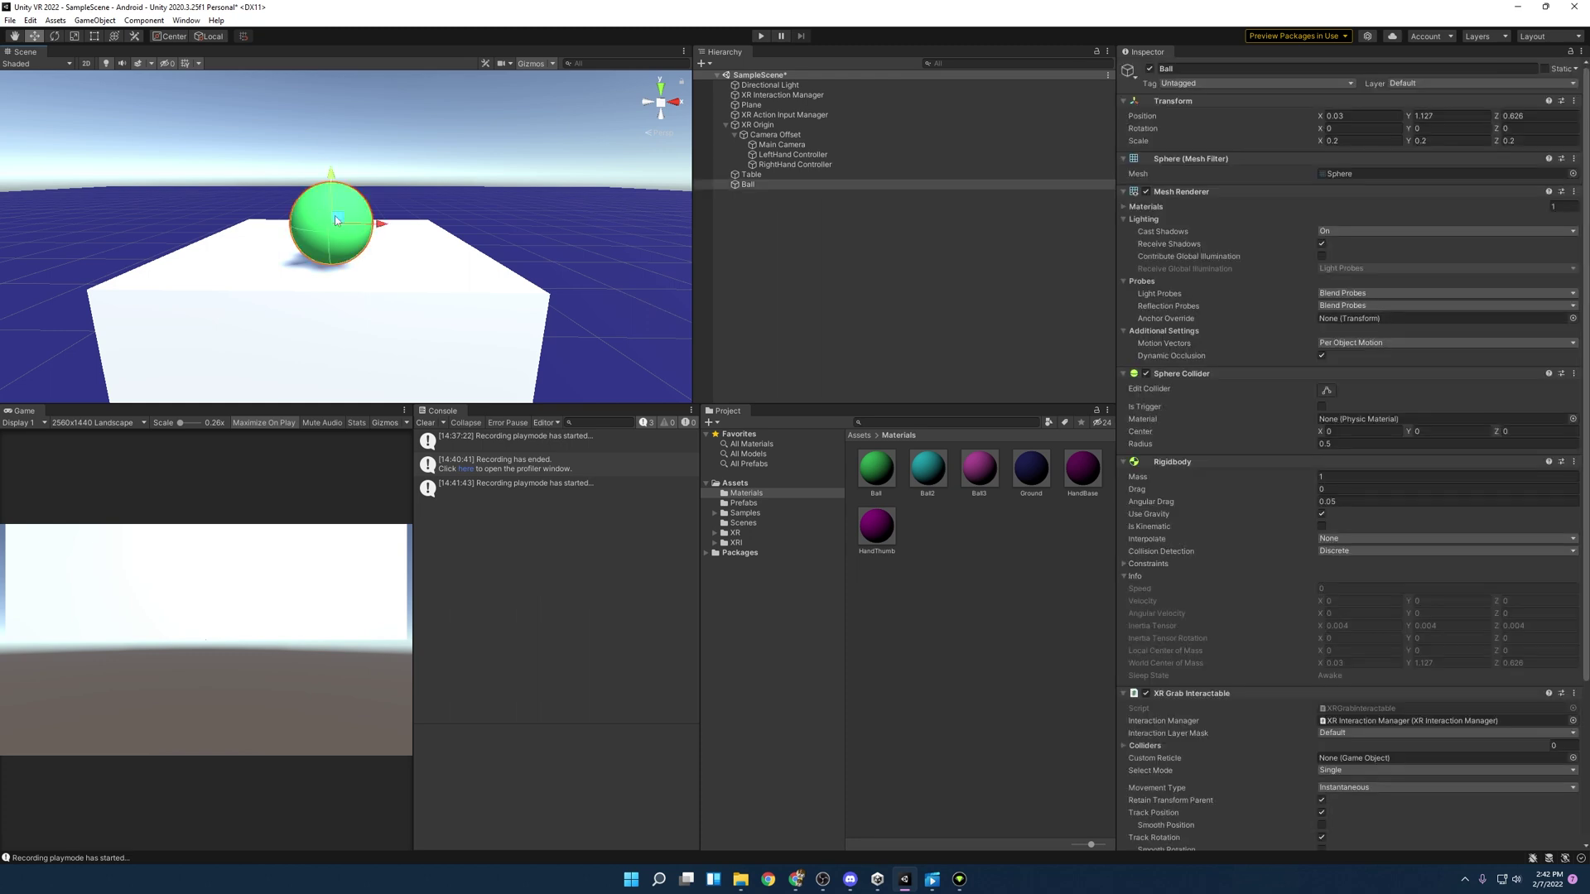
- Duplicate the Ball twice, naming the copies Ball 2 and Ball 3
{"action": "left_click", "coordinate": [878, 251]}
{"action": "left_click", "coordinate": [747, 185]}
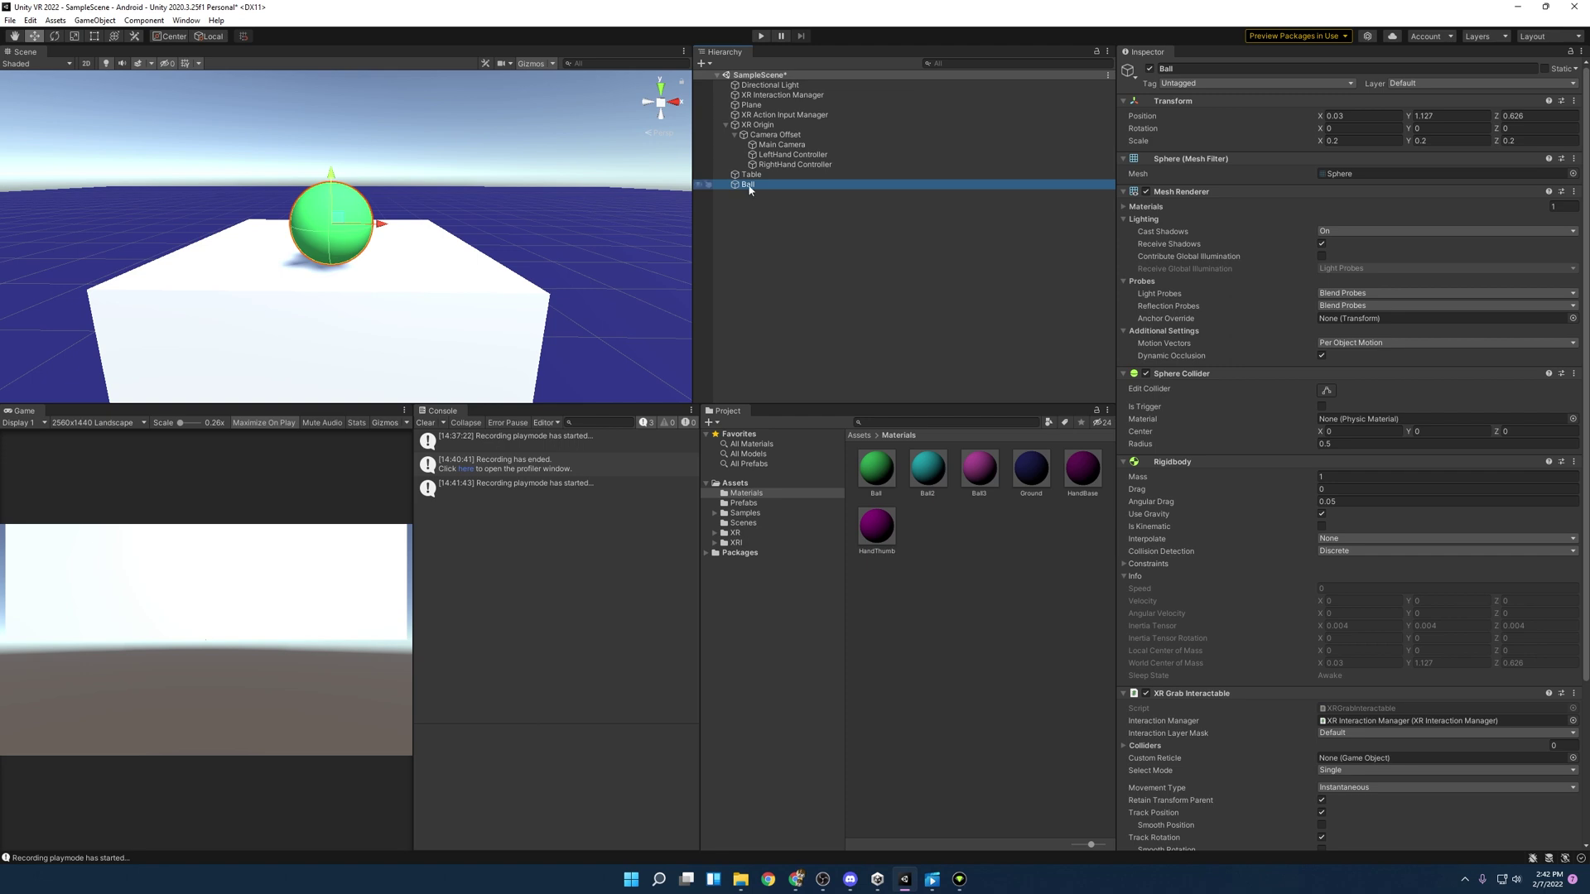
{"action": "key", "text": "ctrl+d"}
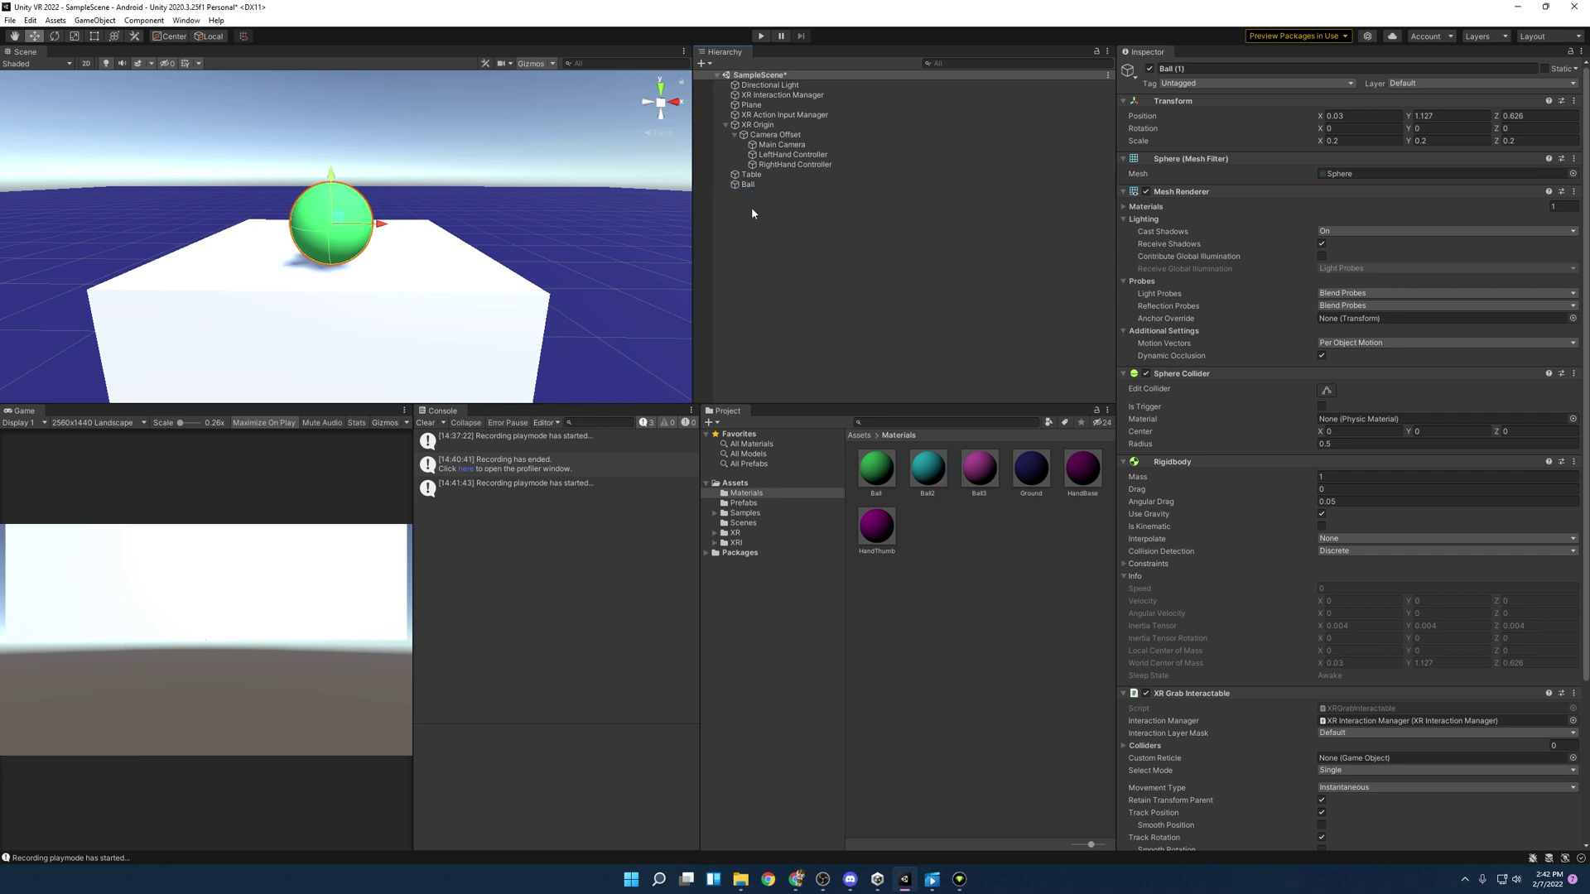
{"action": "left_click", "coordinate": [756, 197]}
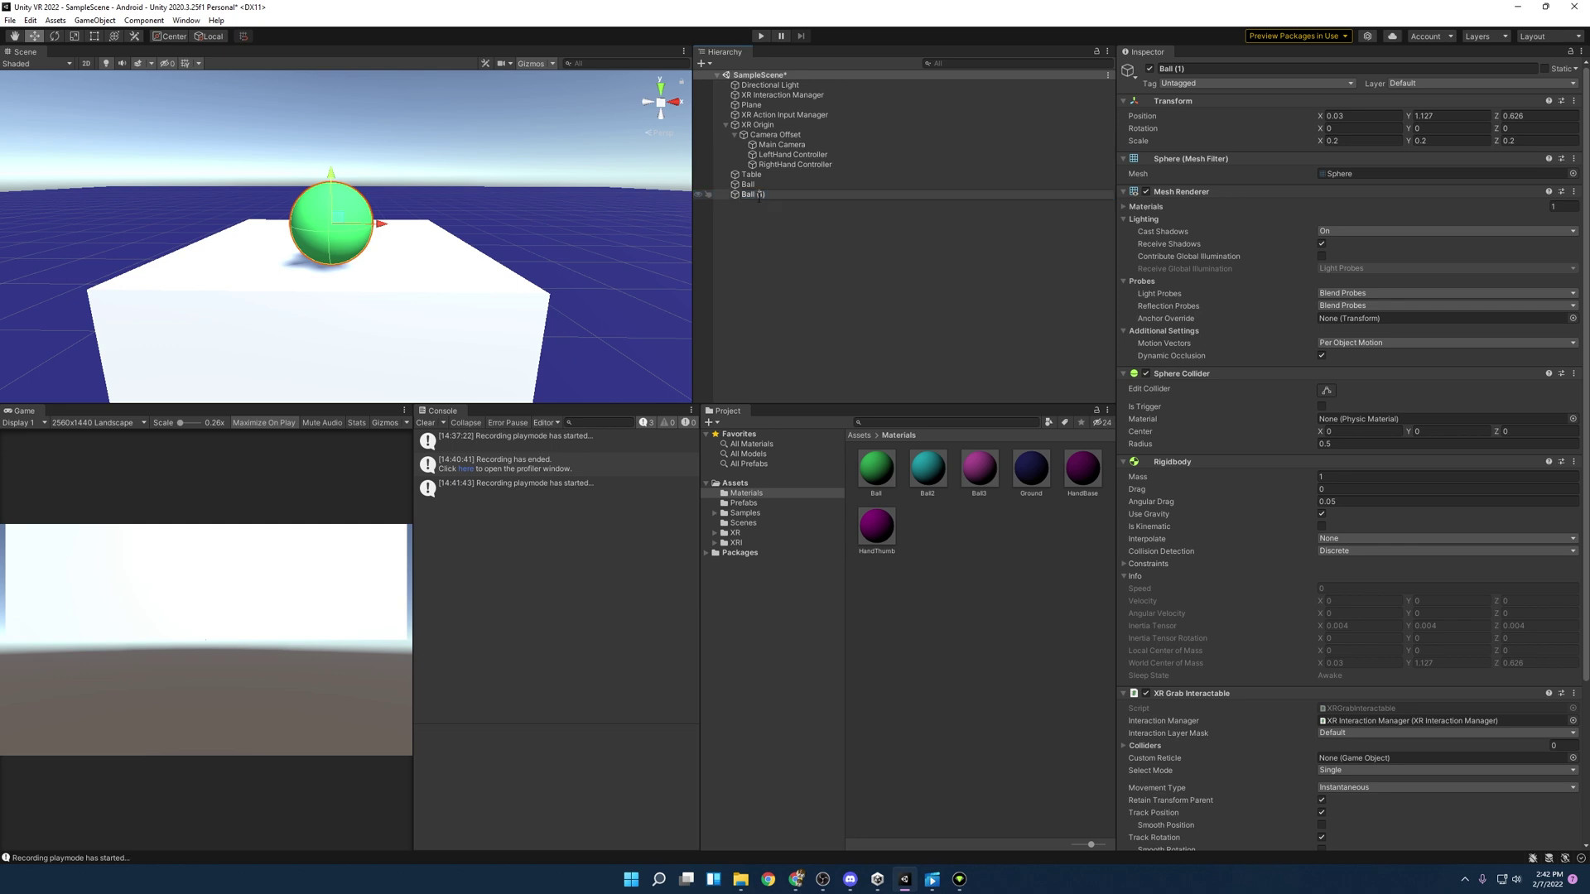
{"action": "key", "text": "BackSpace"}
{"action": "type", "text": "2"}
{"action": "key", "text": "Return"}
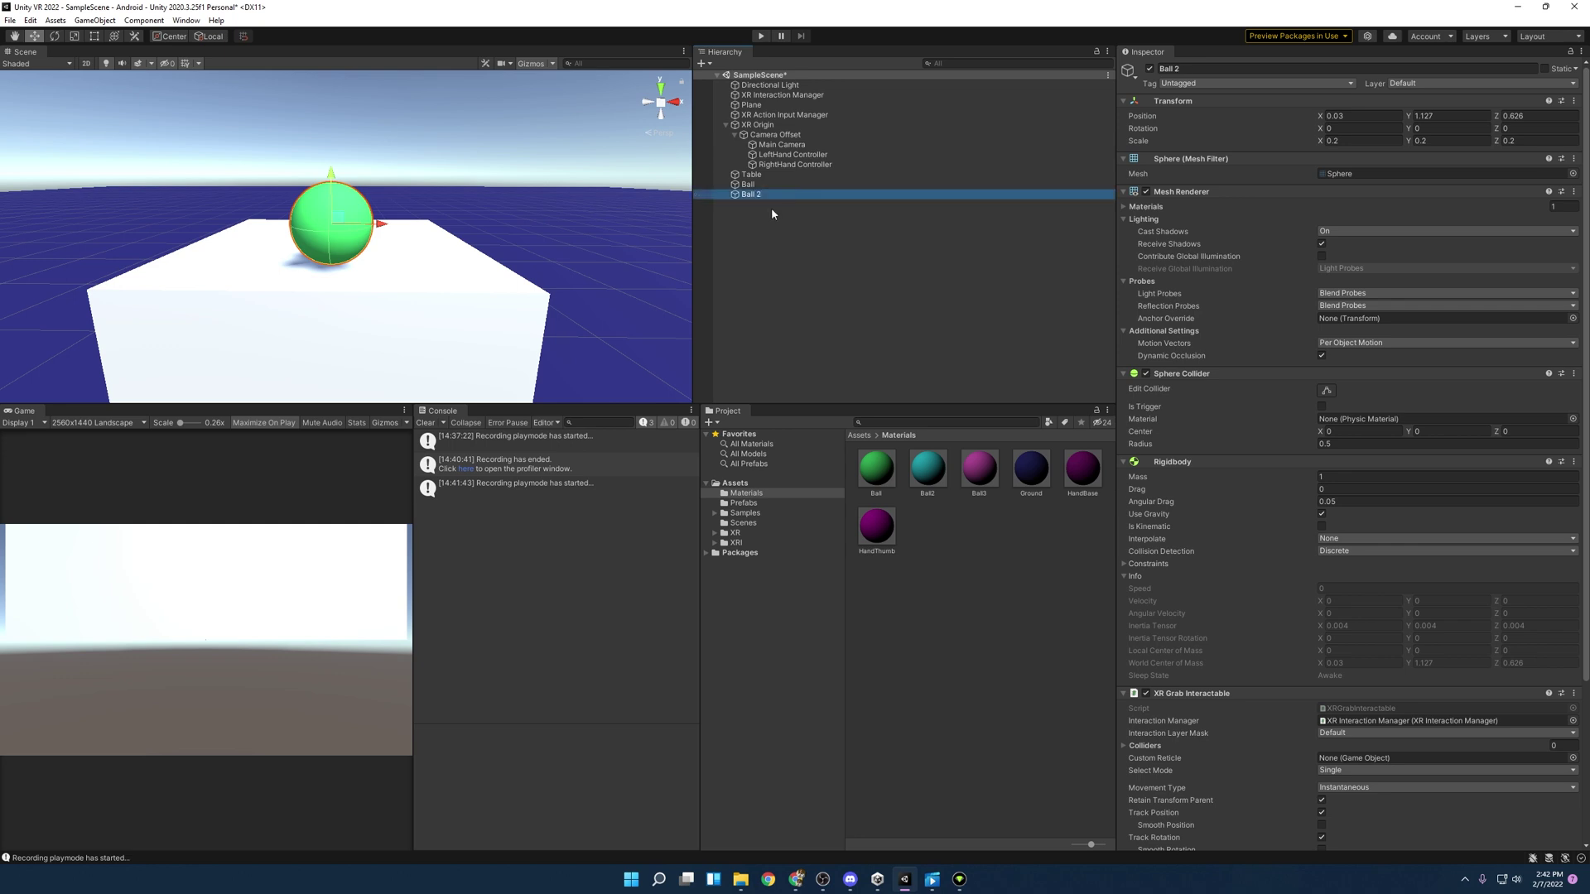
{"action": "key", "text": "ctrl+d"}
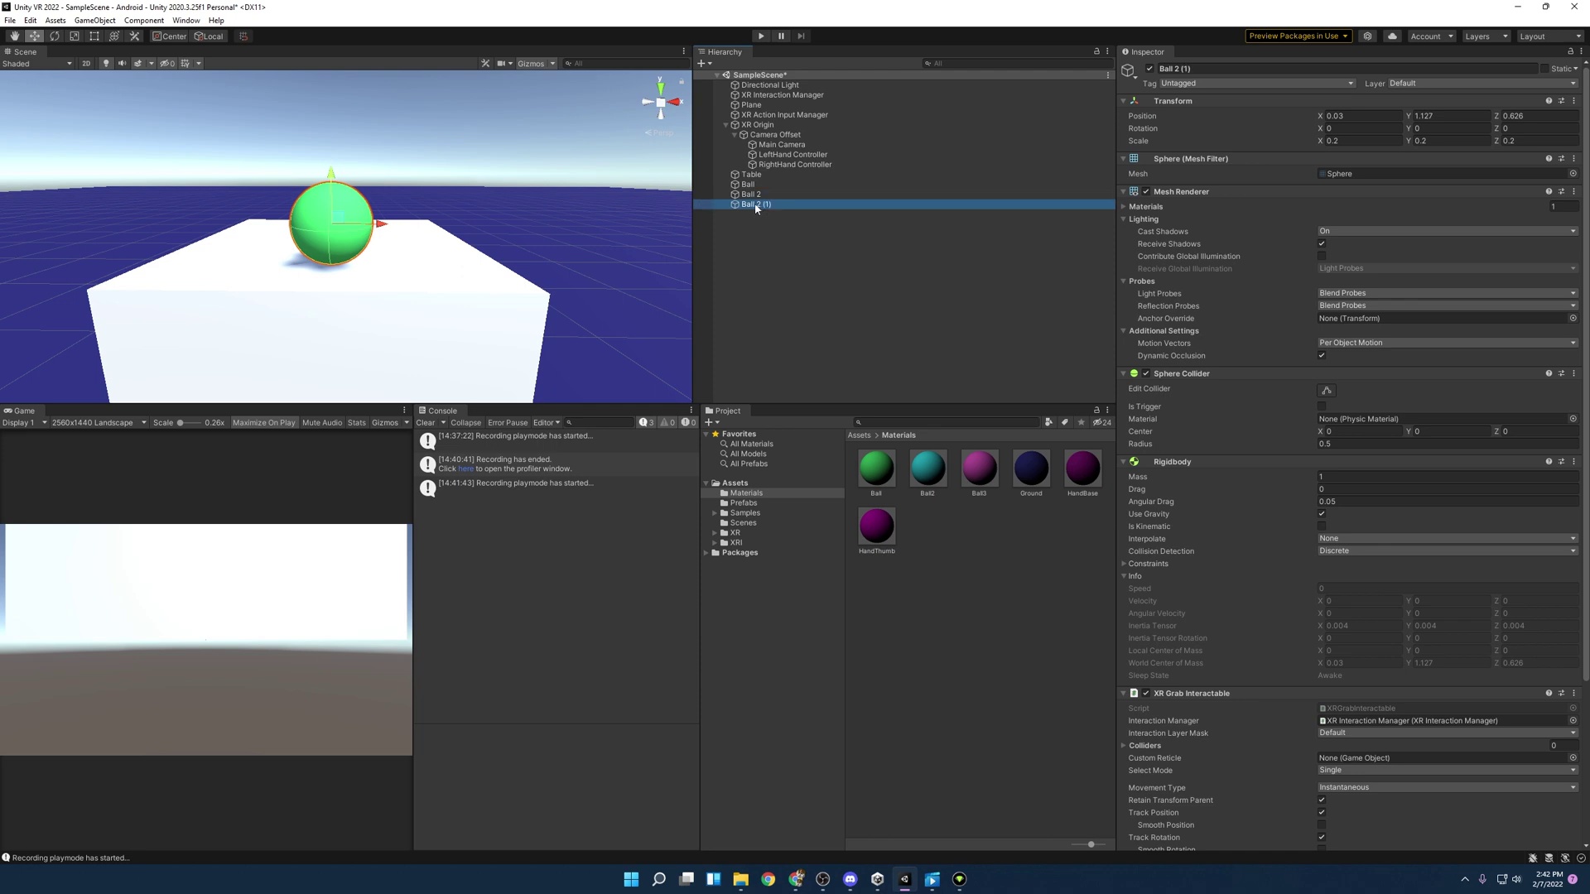
{"action": "left_click", "coordinate": [756, 206]}
{"action": "left_click_drag", "start_coordinate": [760, 206], "coordinate": [791, 208]}
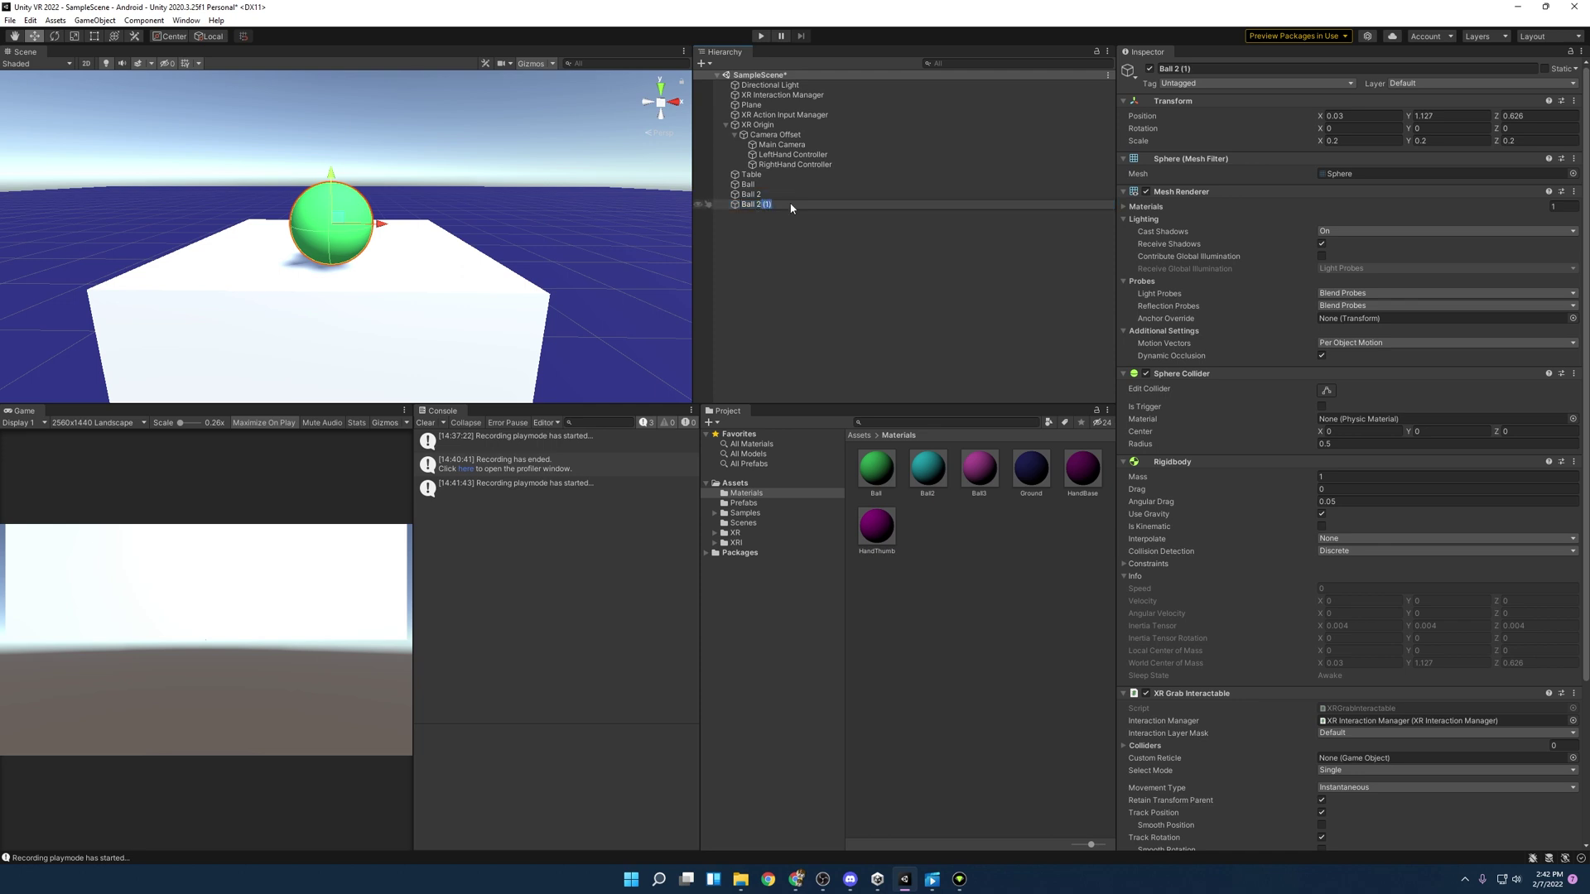
{"action": "key", "text": "BackSpace"}
{"action": "key", "text": "BackSpace"}
{"action": "type", "text": "3"}
{"action": "key", "text": "Return"}
- Move Ball 2 right to X 0.261 and Ball 3 to the table's left end
{"action": "left_click", "coordinate": [752, 193]}
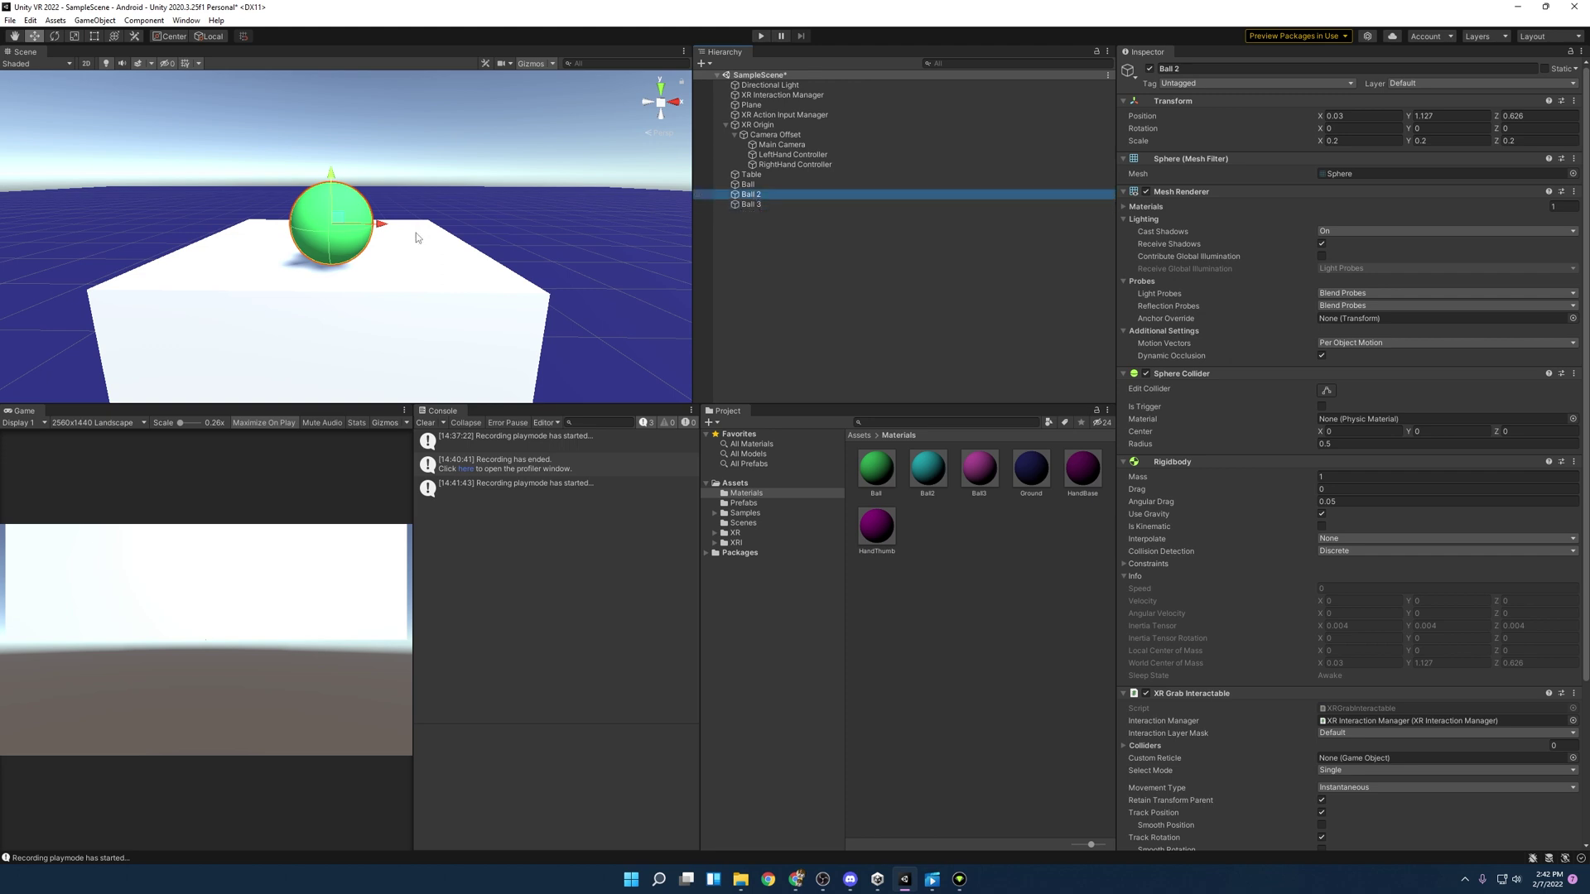
{"action": "left_click_drag", "start_coordinate": [388, 230], "coordinate": [479, 226]}
{"action": "left_click", "coordinate": [797, 206]}
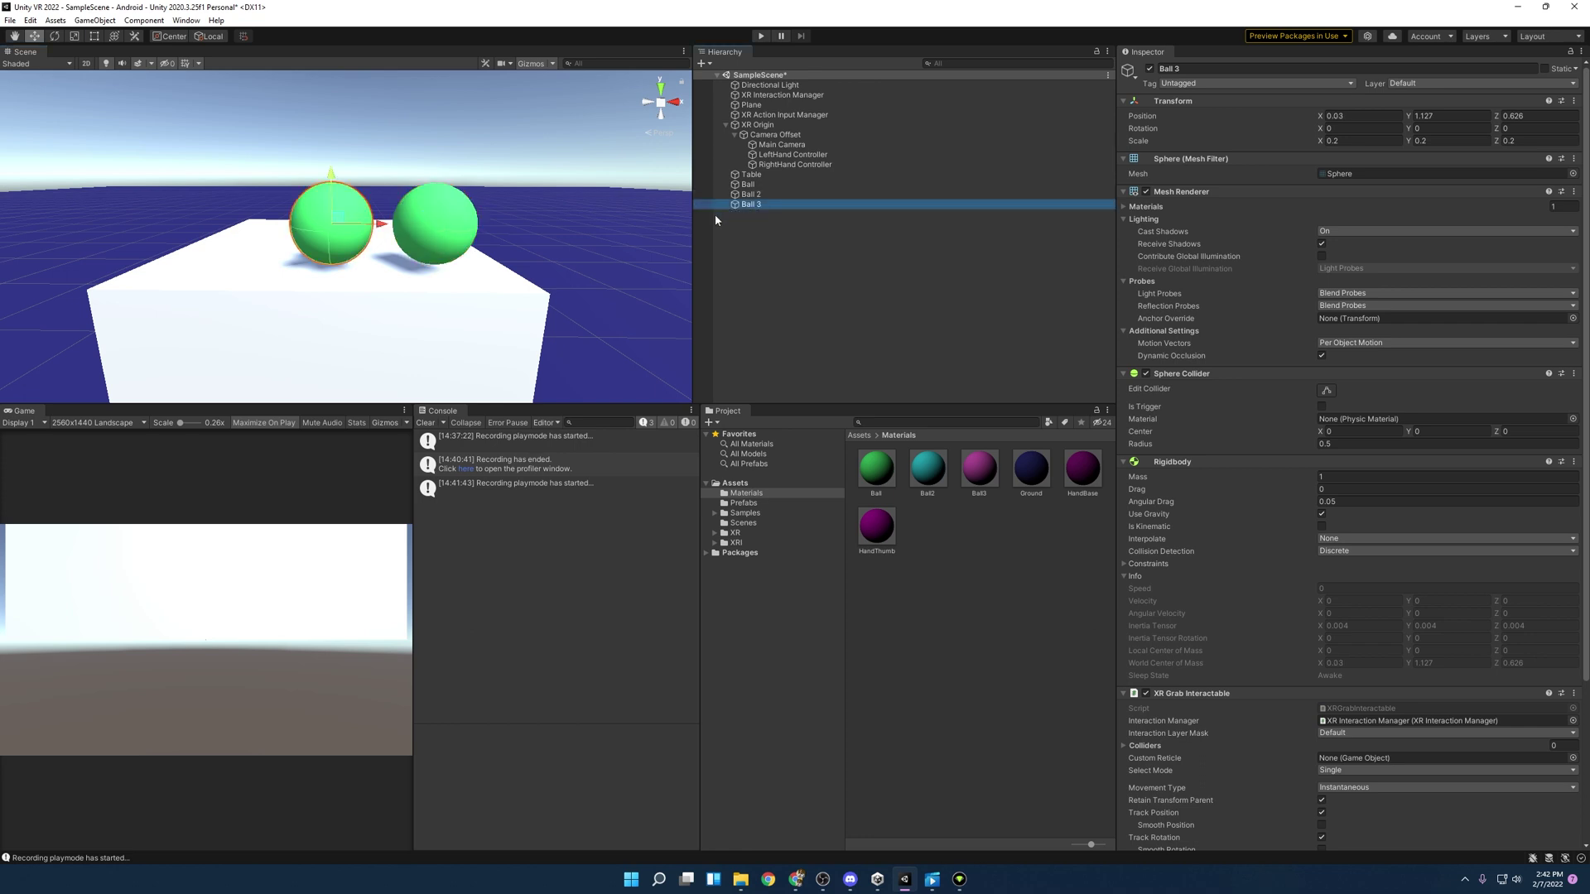
{"action": "left_click_drag", "start_coordinate": [381, 230], "coordinate": [263, 228]}
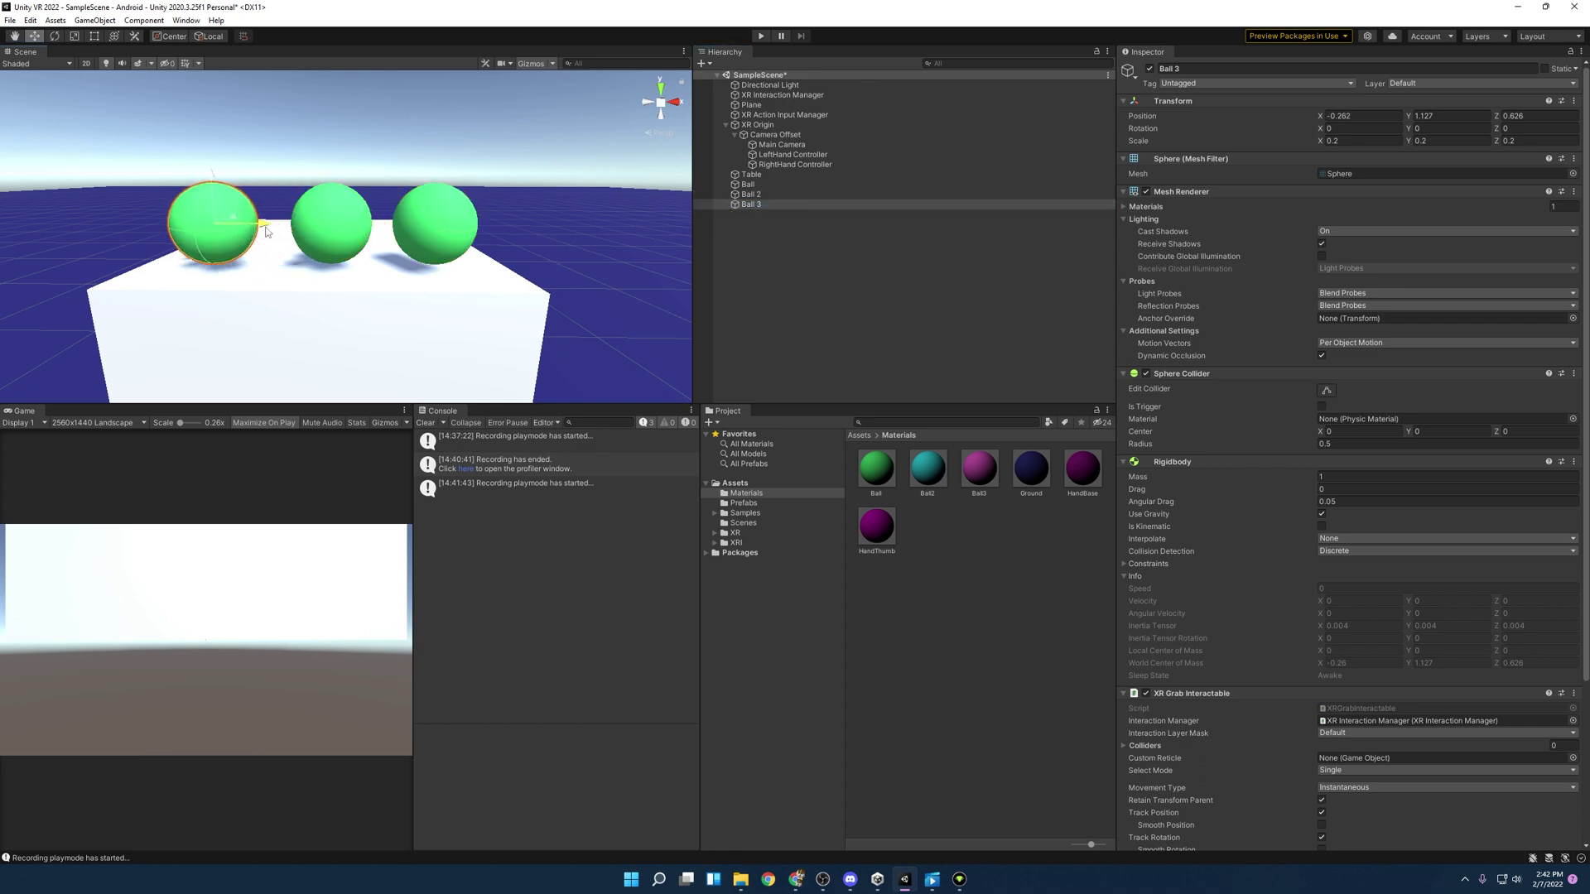
- Apply the Ball2 material to the right sphere and Ball3 to the left sphere
{"action": "left_click_drag", "start_coordinate": [918, 478], "coordinate": [446, 230]}
{"action": "left_click_drag", "start_coordinate": [991, 485], "coordinate": [195, 240]}
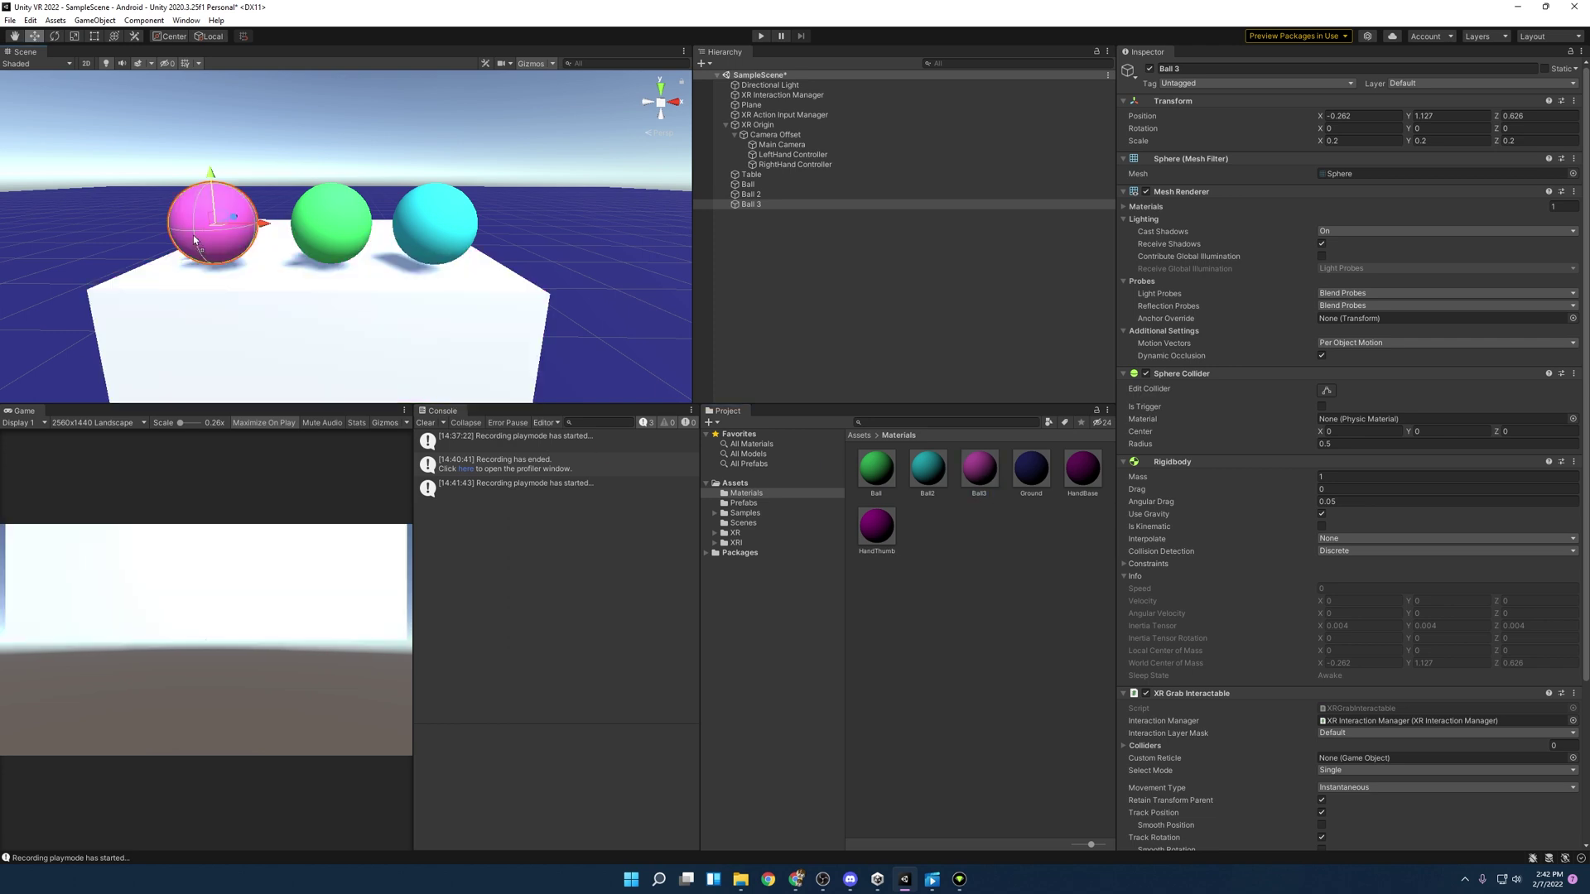
{"action": "left_click", "coordinate": [345, 242]}
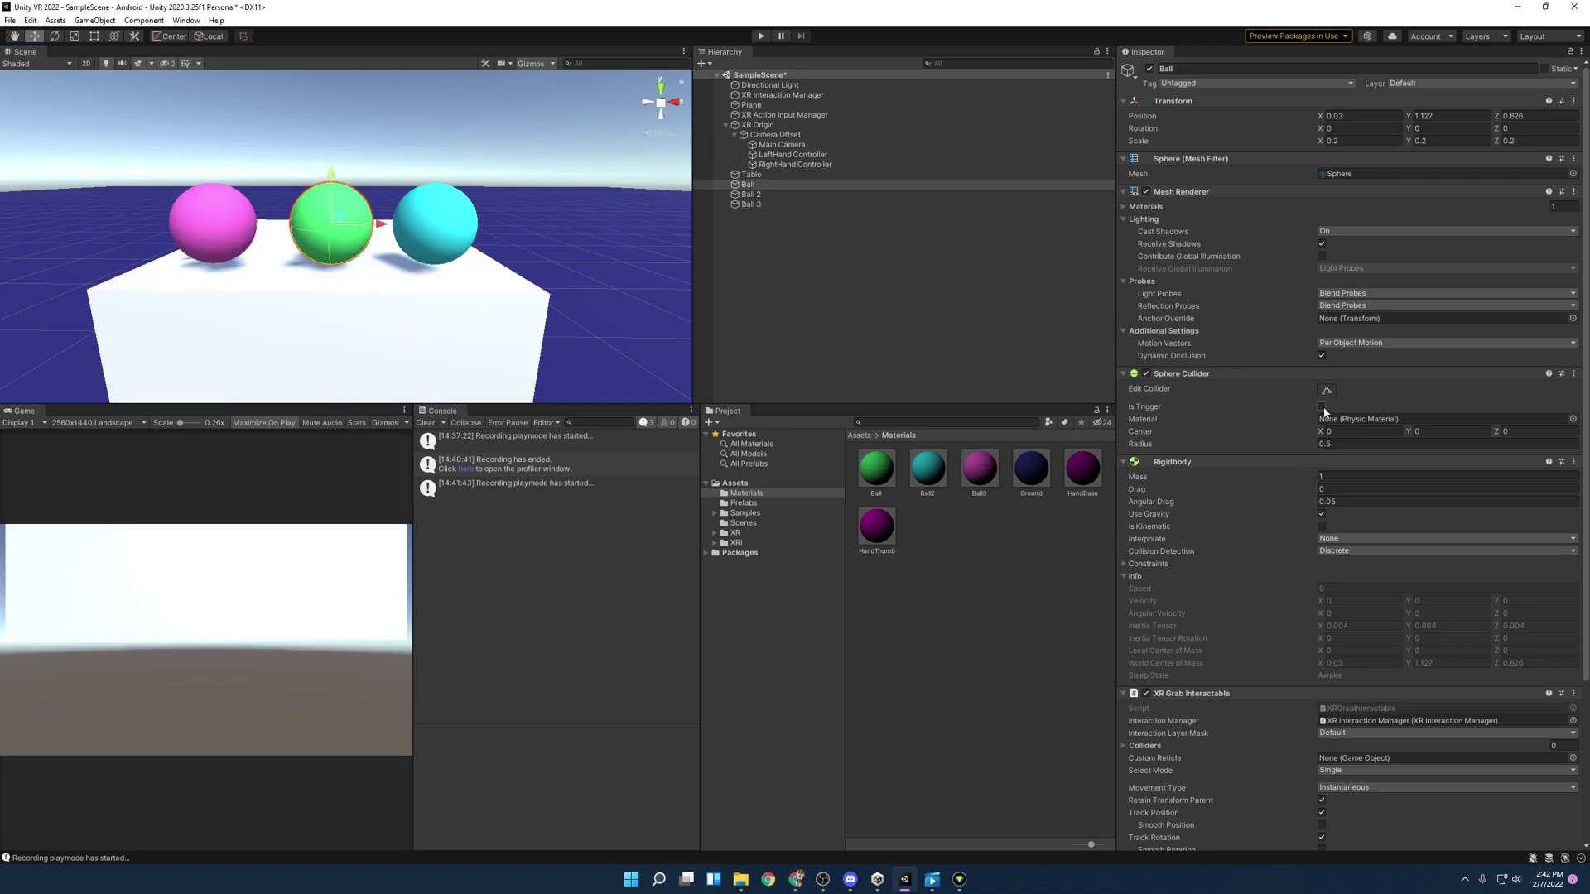
{"action": "scroll", "coordinate": [1301, 405], "scroll_direction": "down", "scroll_amount": 5}
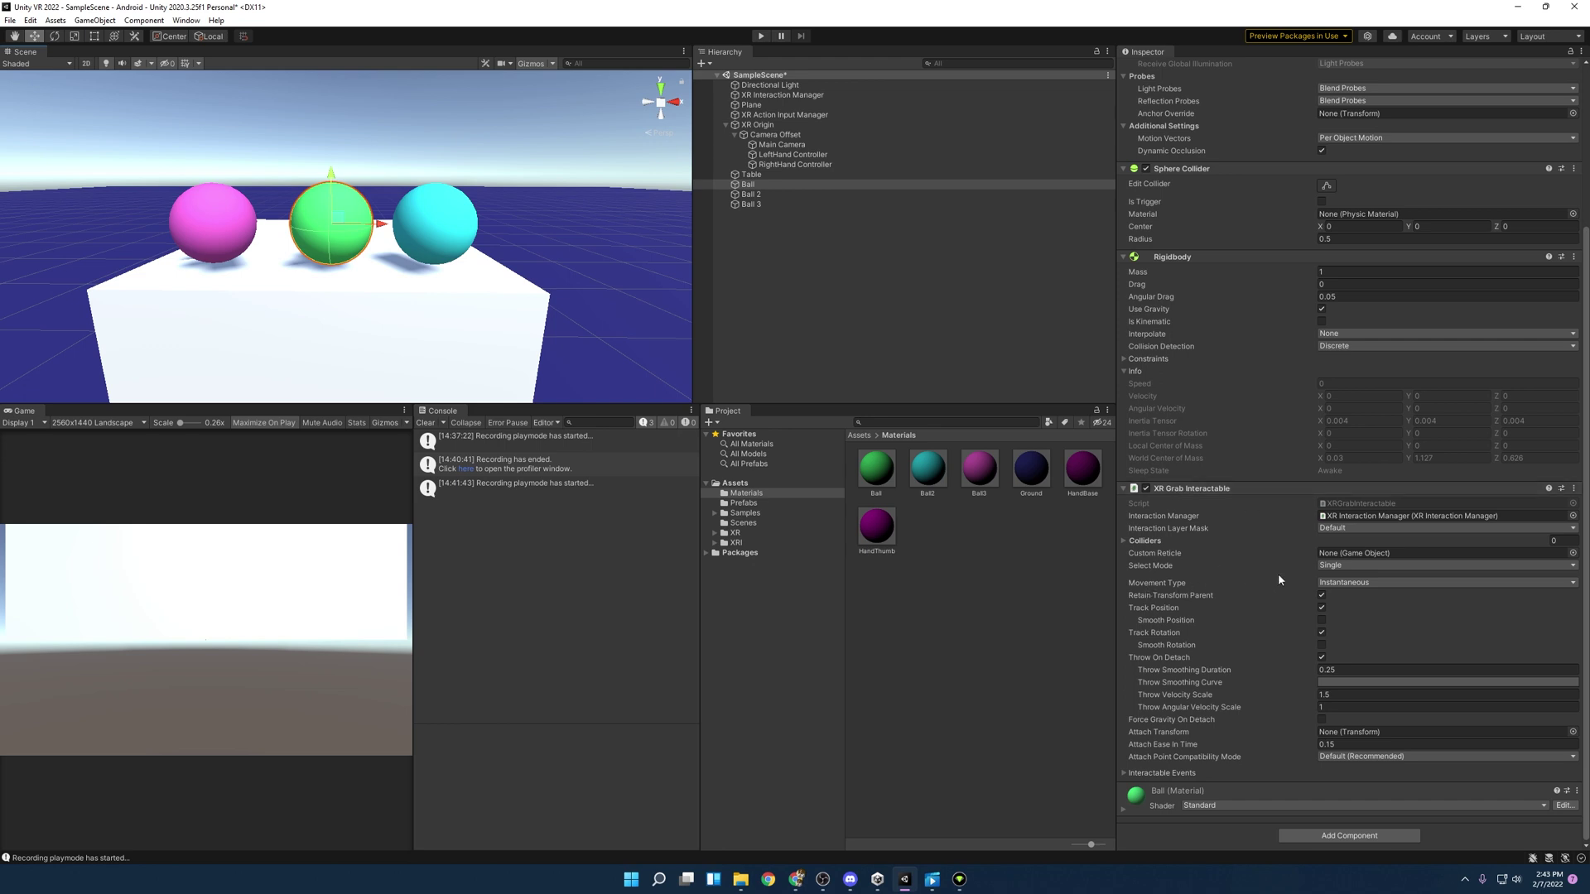
{"action": "left_click", "coordinate": [1323, 583]}
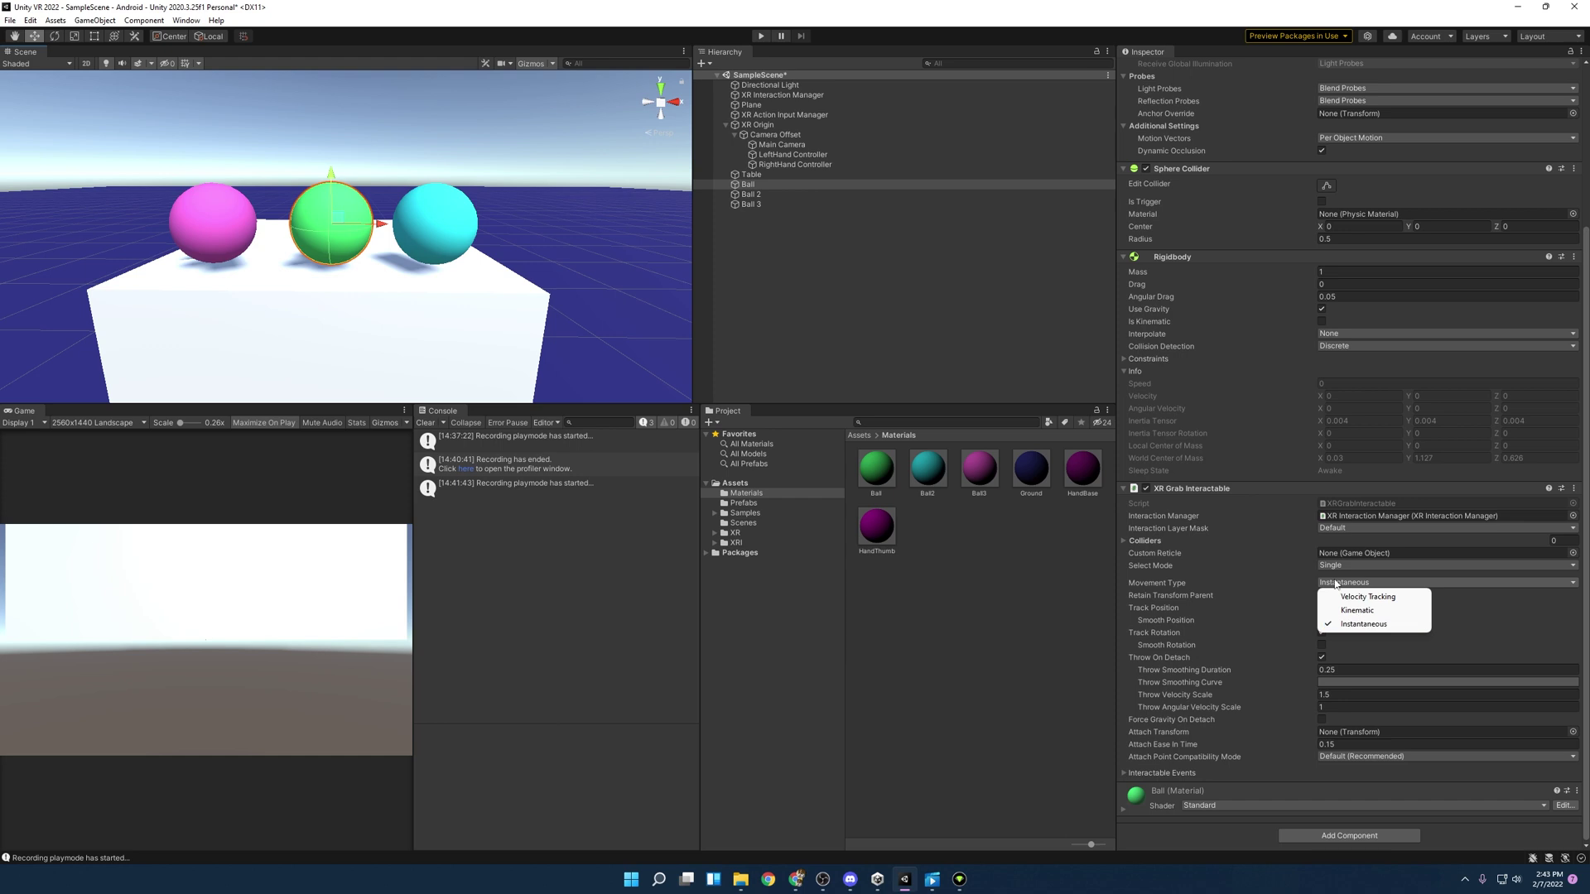
{"action": "left_click", "coordinate": [1265, 568]}
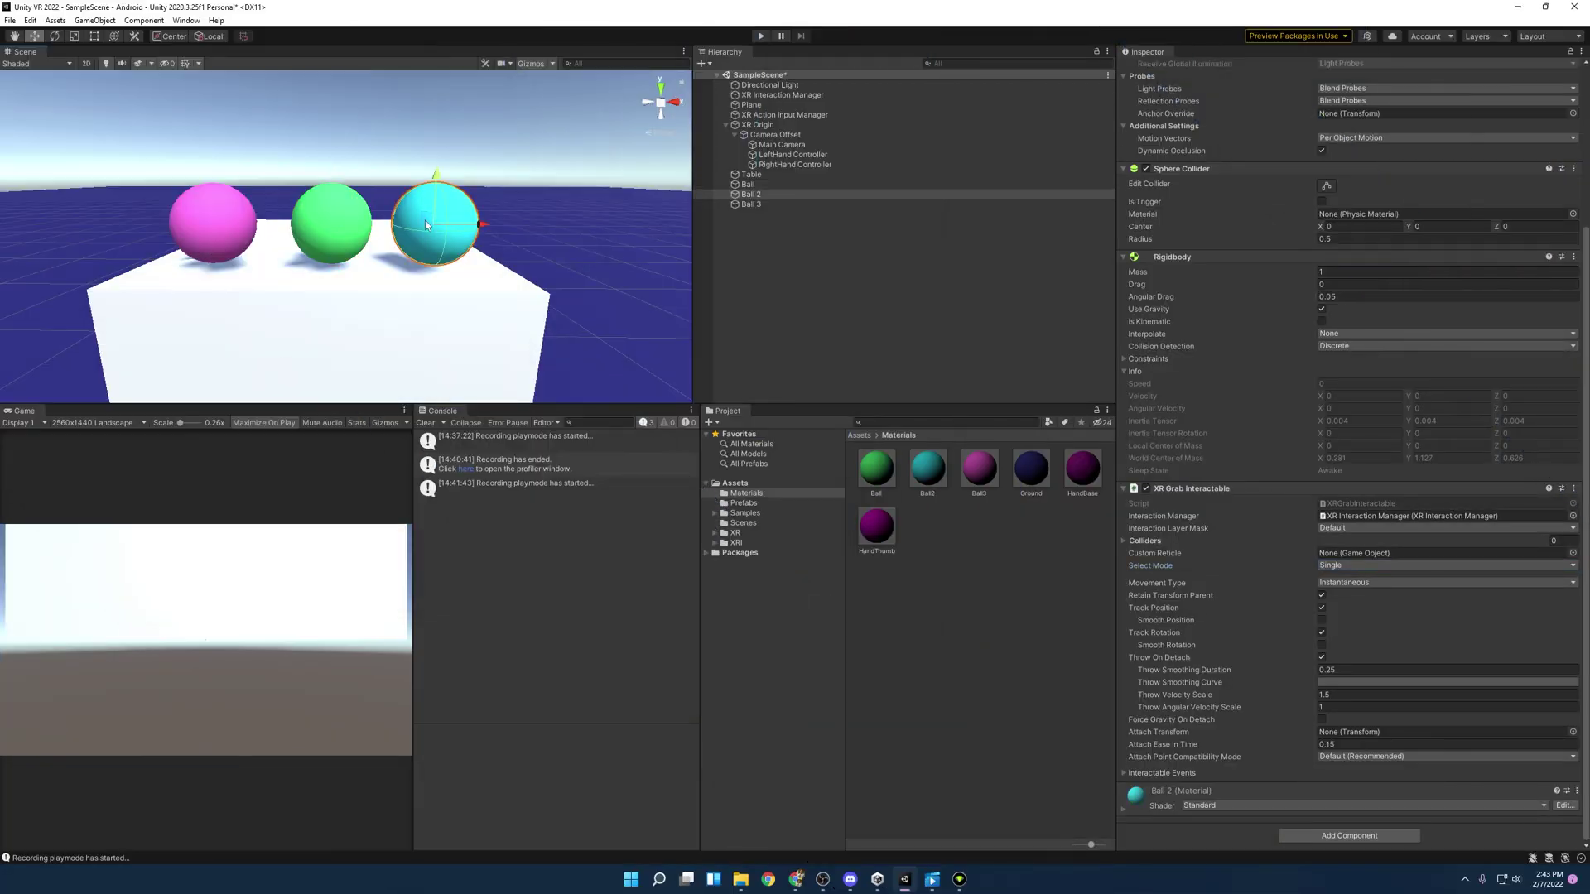
- Set Ball 2's XR Grab Interactable Movement Type to Kinematic
{"action": "left_click", "coordinate": [1358, 584]}
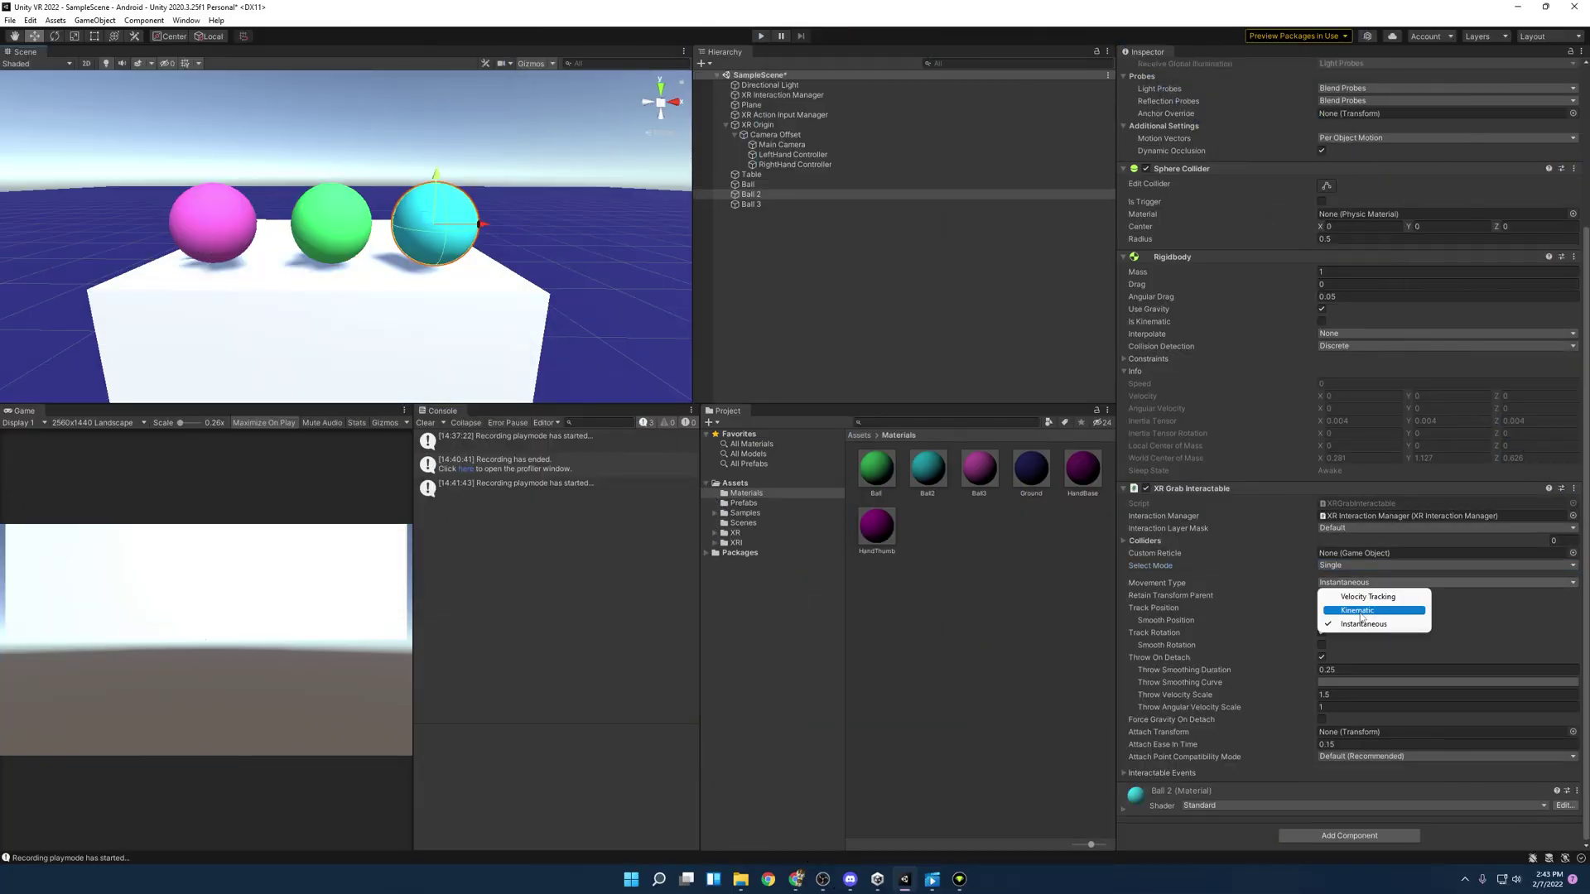
{"action": "left_click", "coordinate": [1360, 613]}
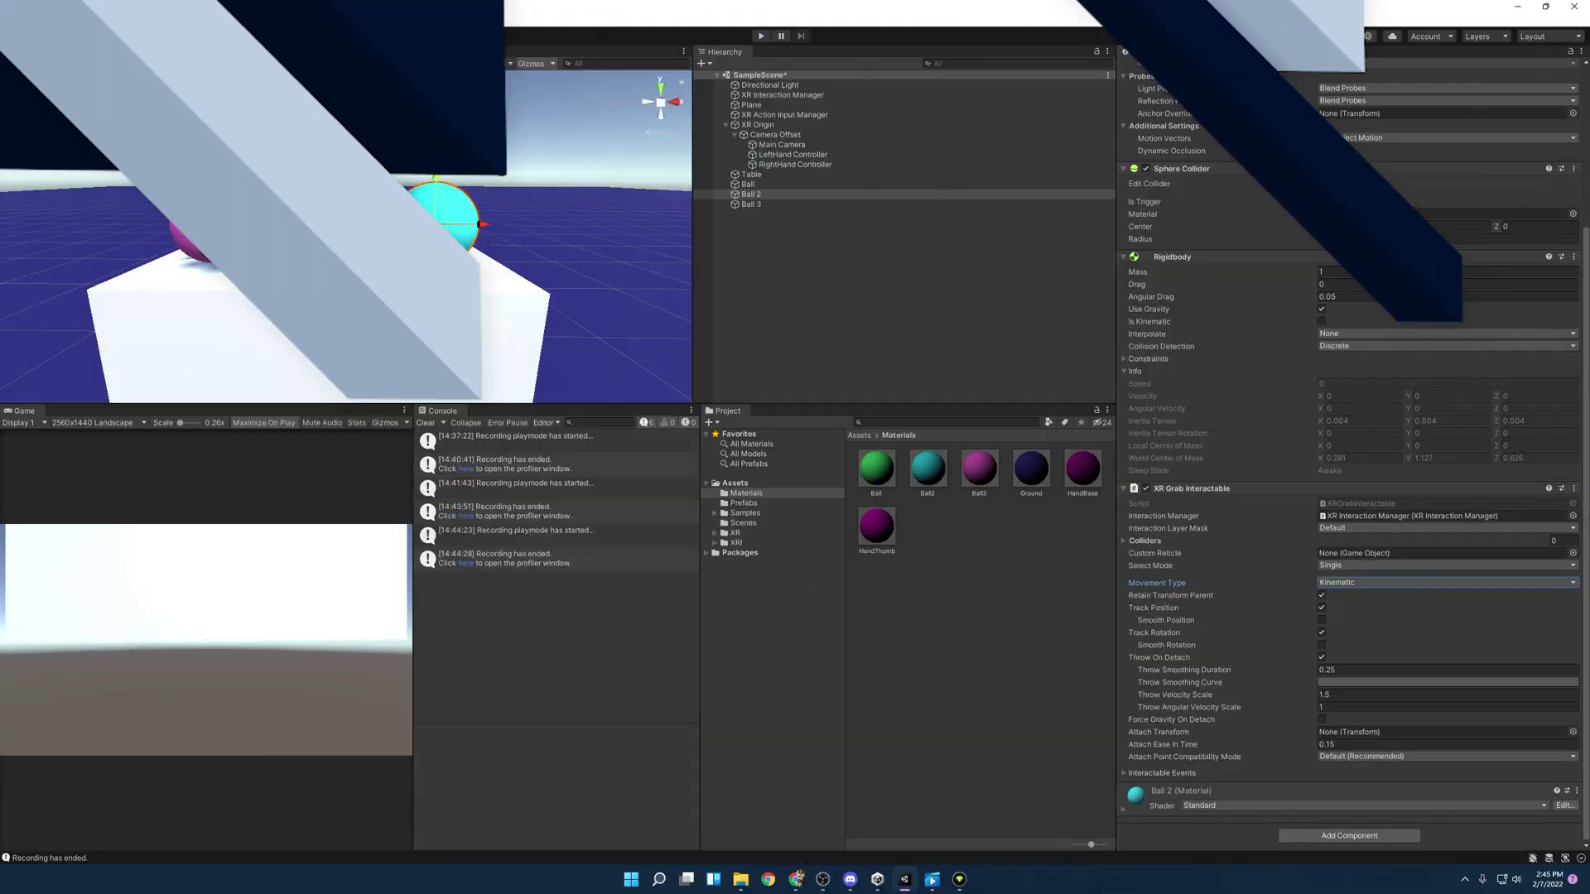
{"action": "left_click", "coordinate": [236, 231]}
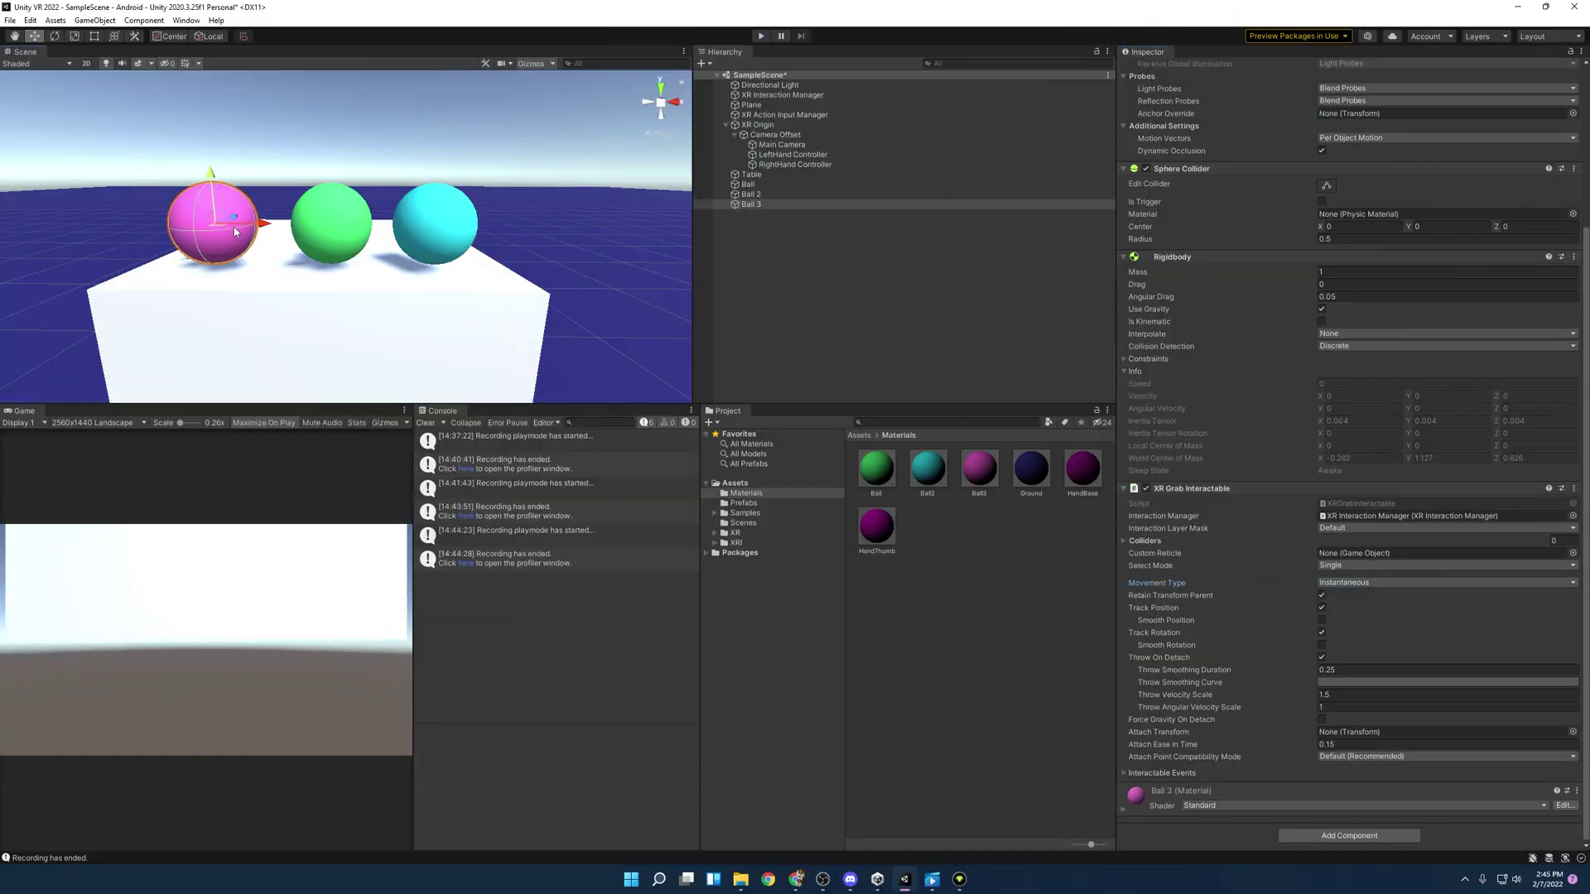
- Switch Ball 3's grab Movement Type to Velocity Tracking and enter Play mode to test
{"action": "left_click", "coordinate": [1389, 583]}
{"action": "left_click", "coordinate": [1387, 597]}
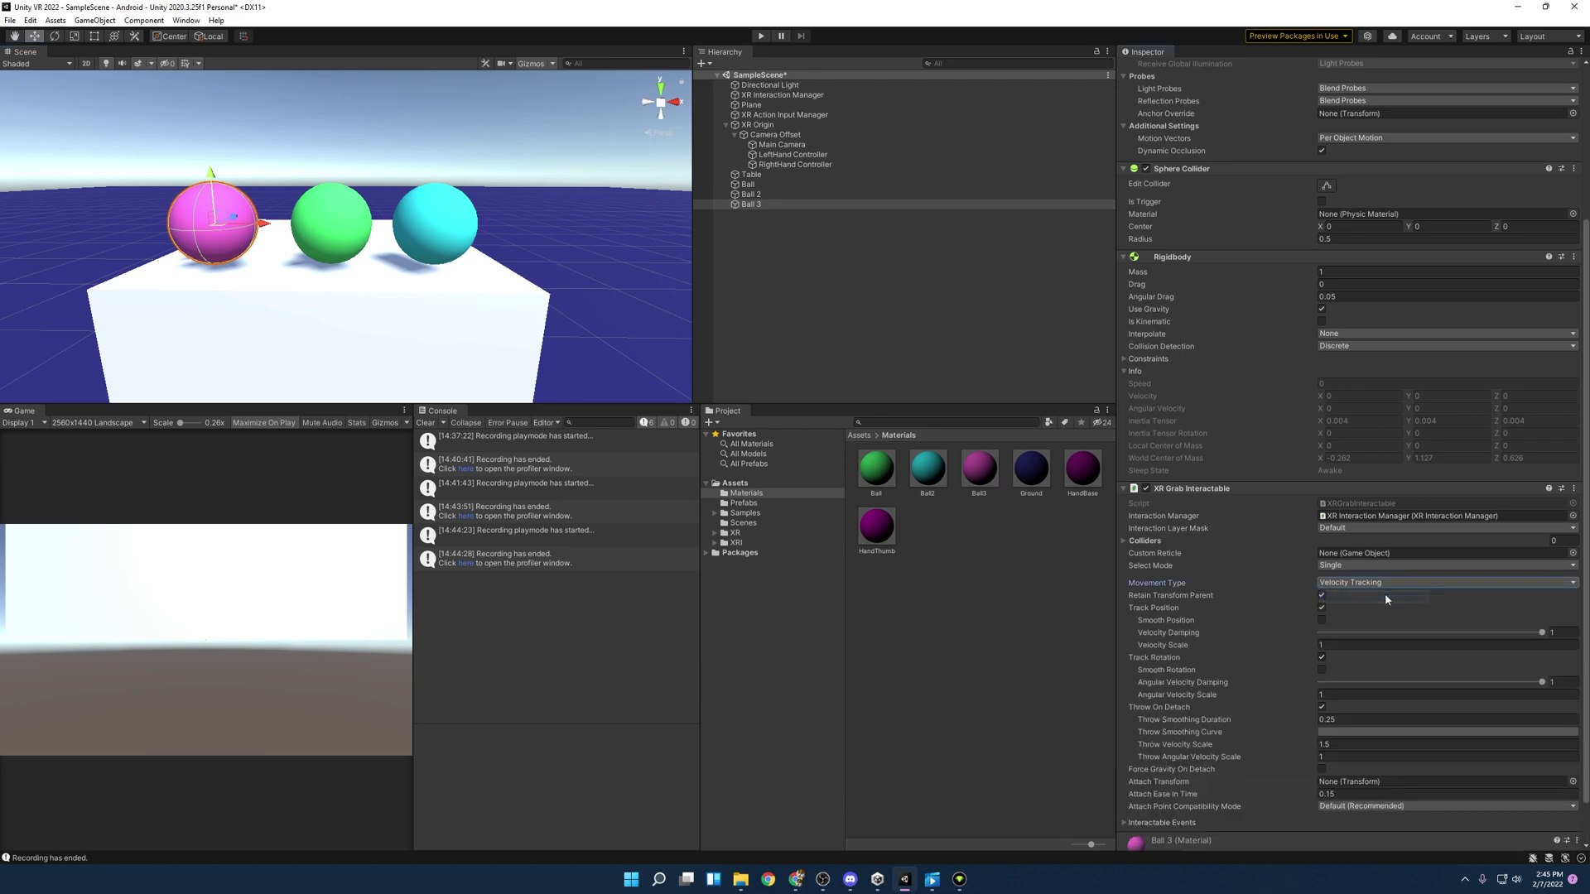
{"action": "key", "text": "ctrl+p"}
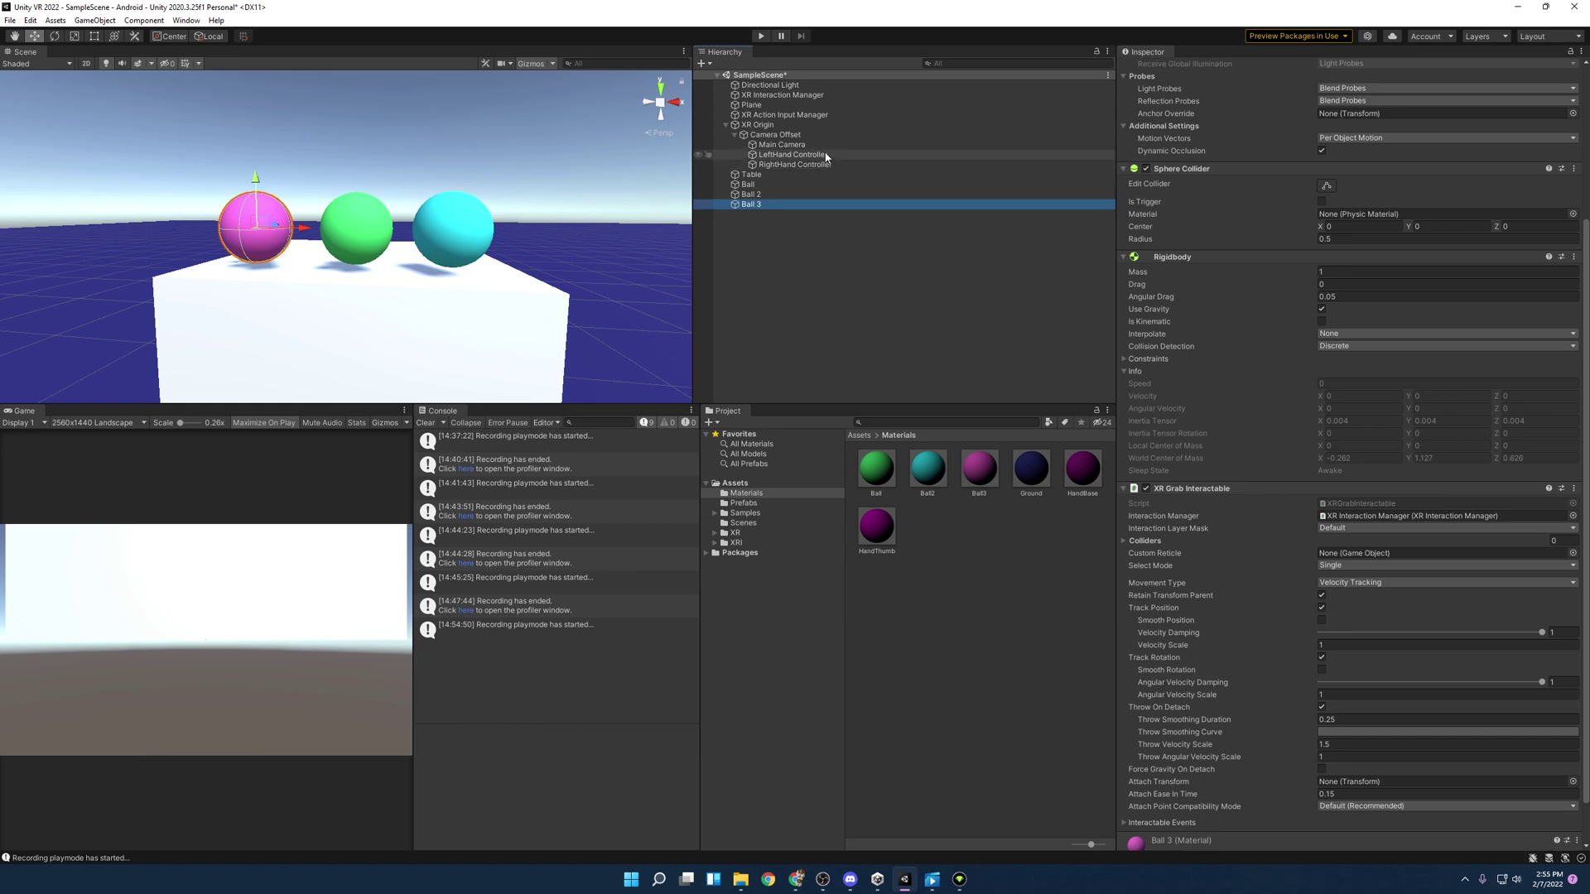
- Inspect the LeftHand Controller's XR Ray Interactor, comparing it with the RightHand Controller's
{"action": "left_click", "coordinate": [791, 155]}
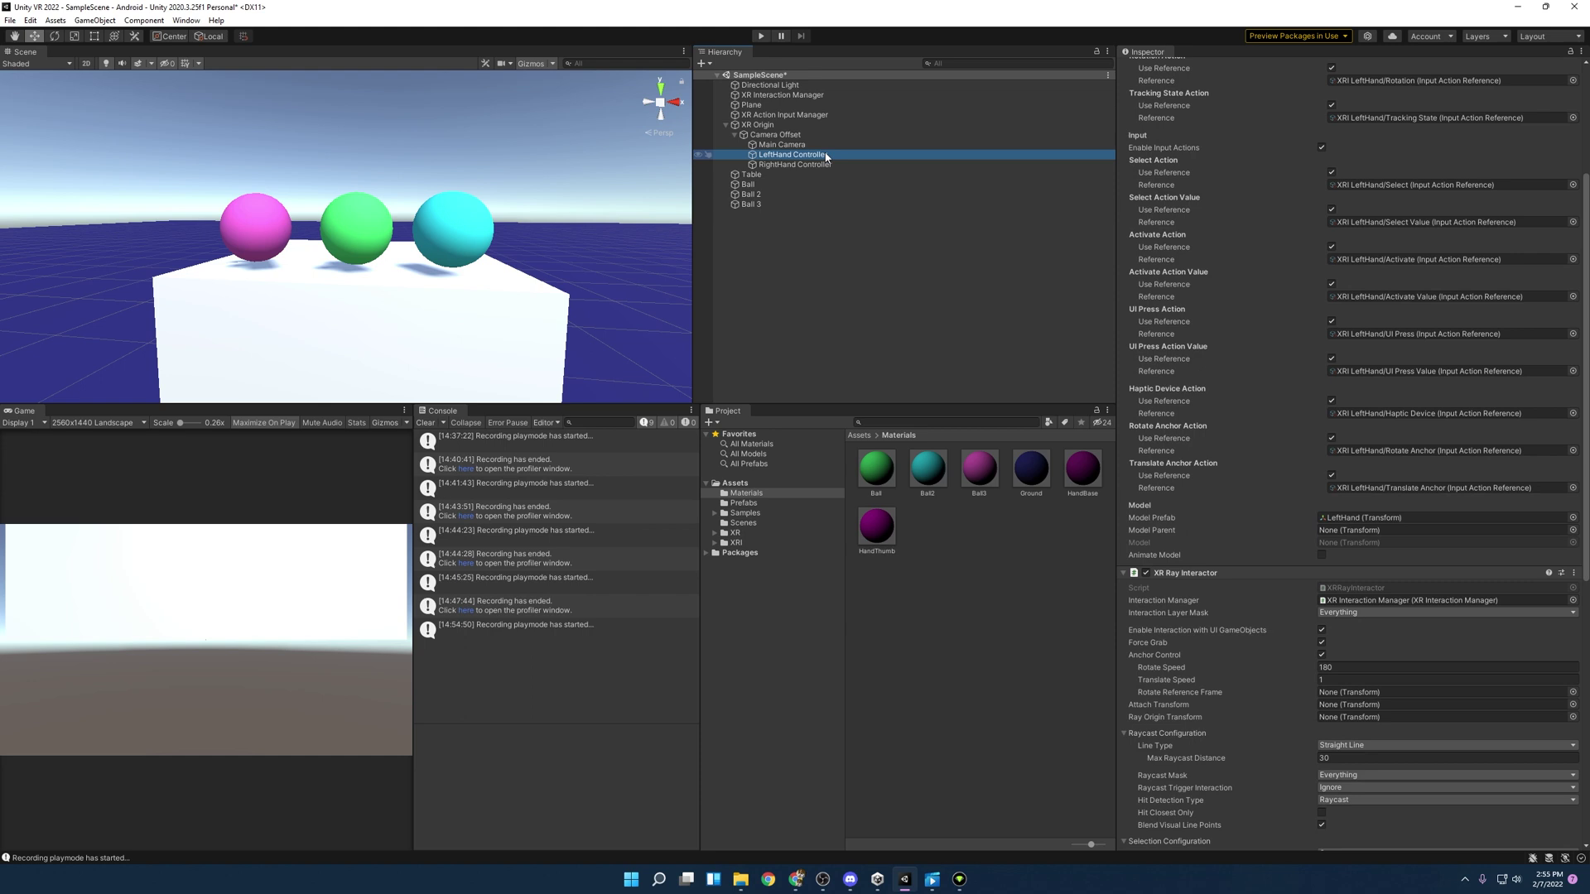
{"action": "scroll", "coordinate": [1260, 452], "scroll_direction": "down", "scroll_amount": 10}
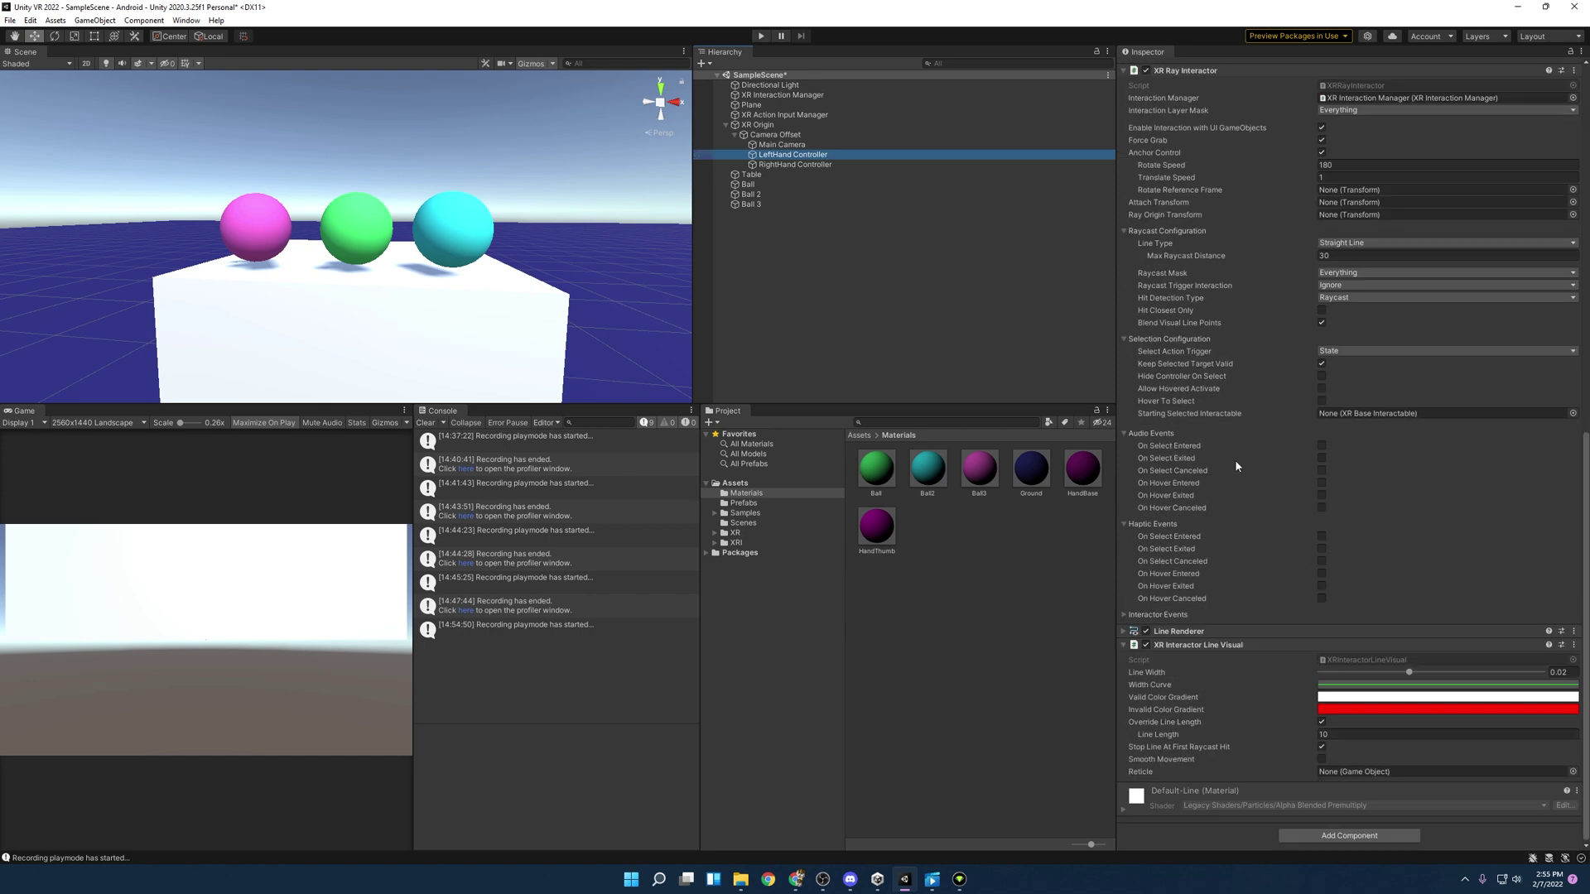
{"action": "scroll", "coordinate": [1235, 466], "scroll_direction": "up", "scroll_amount": 10}
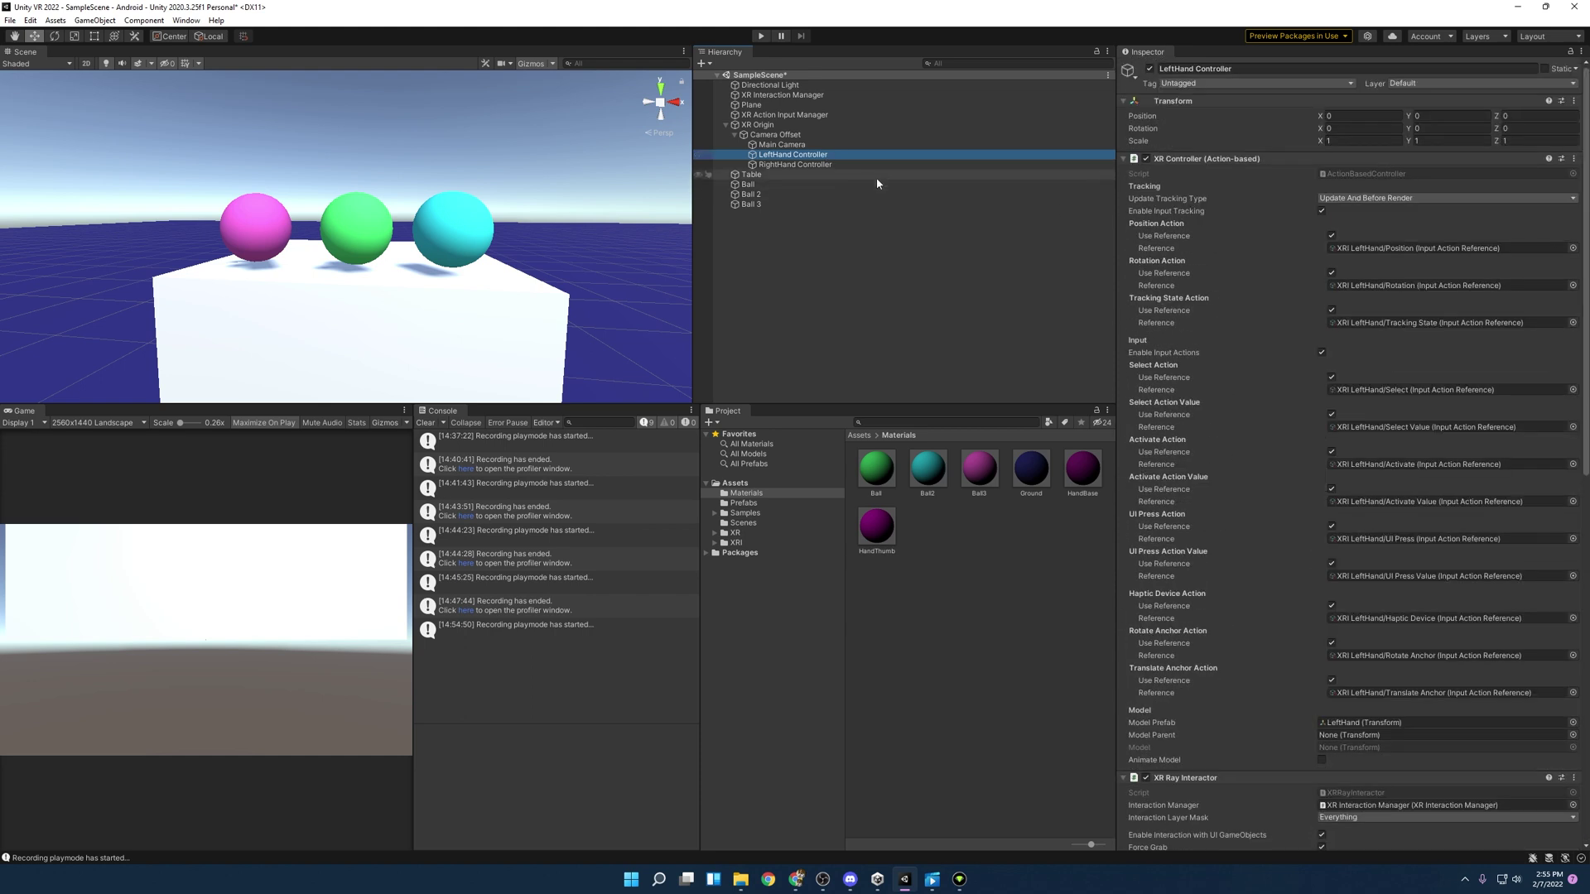
{"action": "left_click", "coordinate": [859, 165]}
{"action": "left_click", "coordinate": [847, 154]}
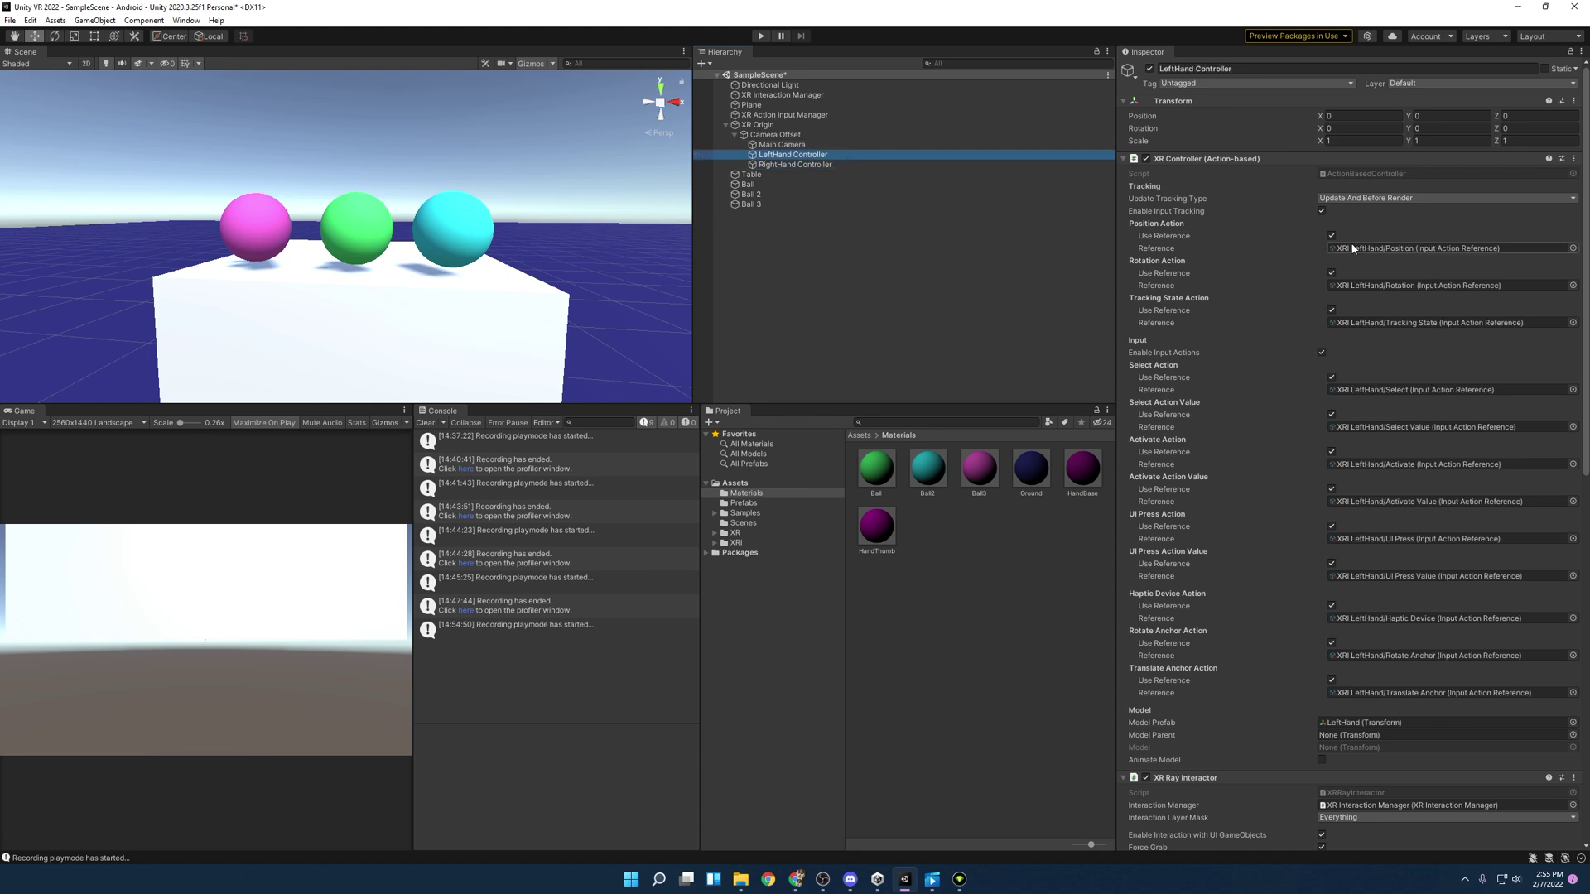
{"action": "scroll", "coordinate": [1258, 176], "scroll_direction": "down", "scroll_amount": 3}
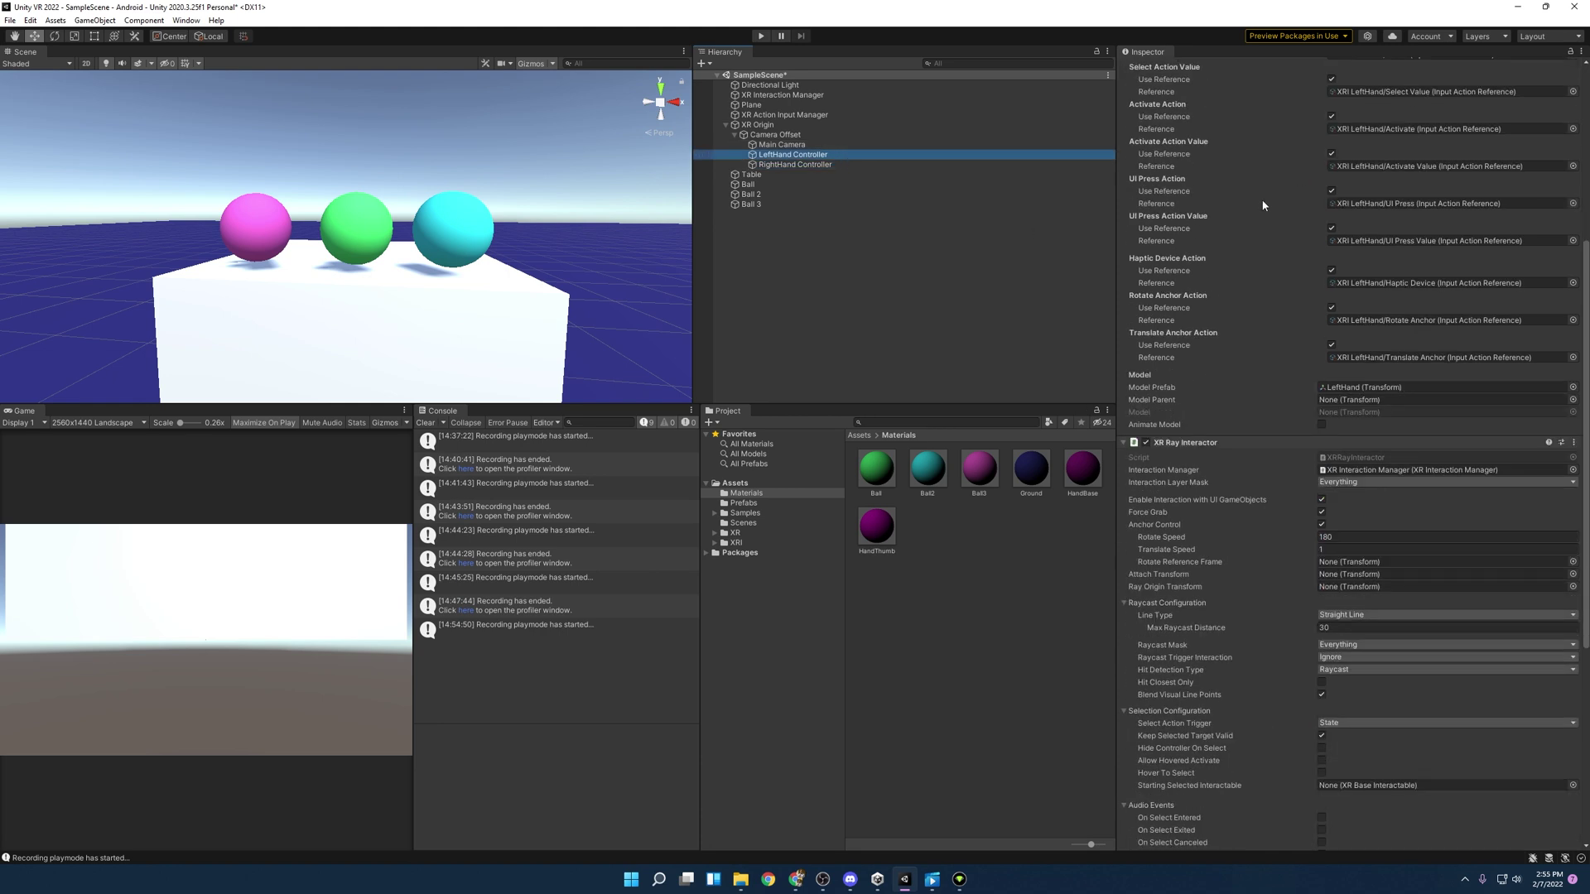
{"action": "scroll", "coordinate": [1251, 184], "scroll_direction": "down", "scroll_amount": 12}
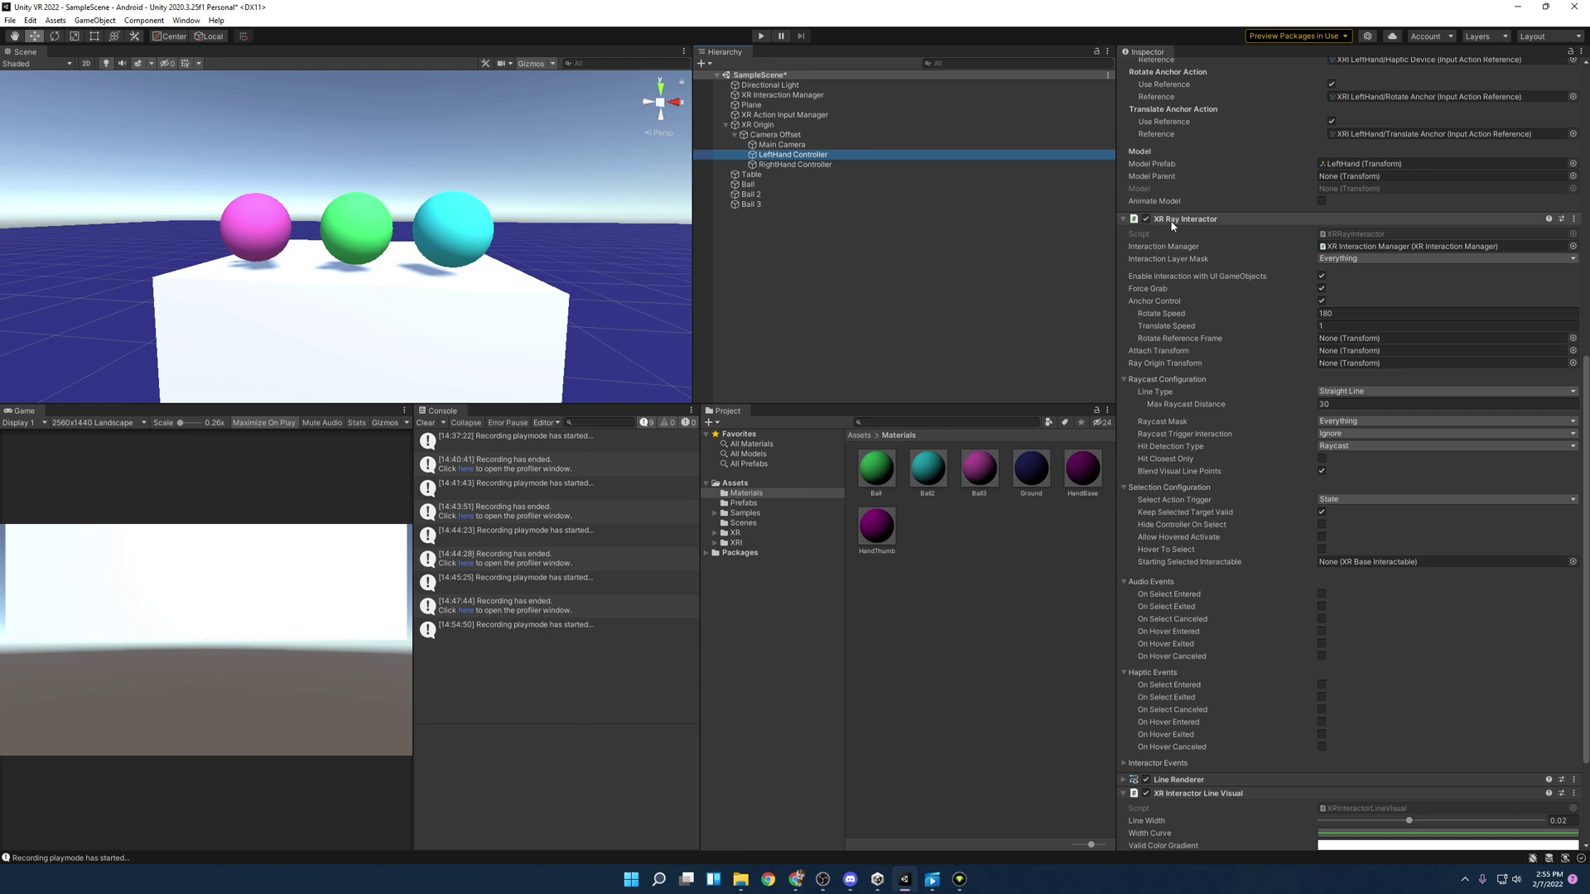
{"action": "scroll", "coordinate": [1302, 418], "scroll_direction": "down", "scroll_amount": 4}
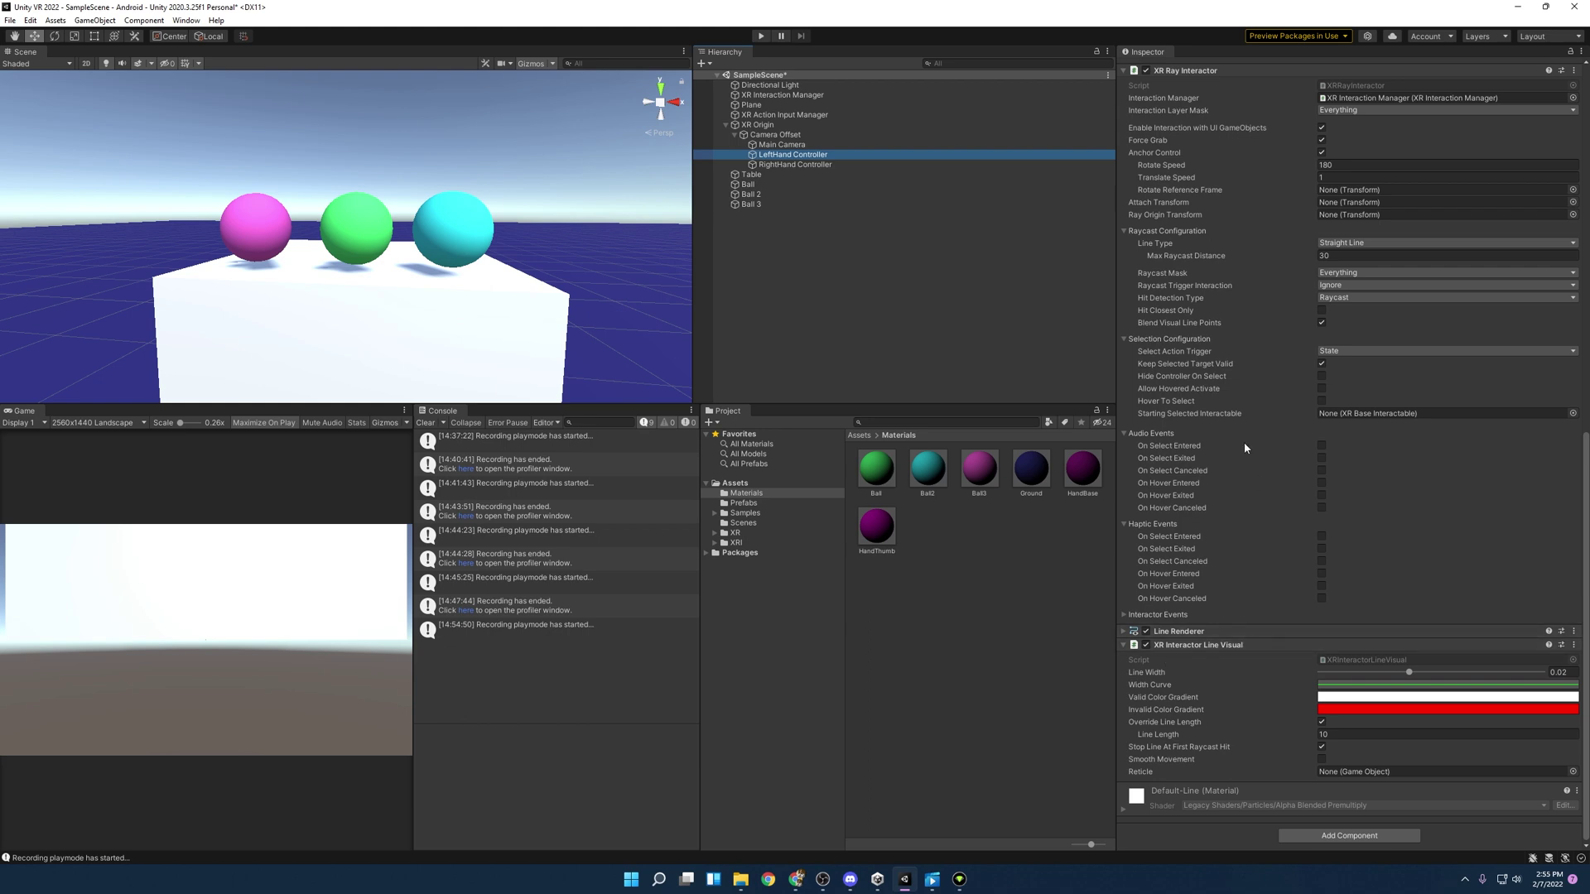
{"action": "scroll", "coordinate": [1226, 397], "scroll_direction": "up", "scroll_amount": 9}
{"action": "scroll", "coordinate": [1226, 414], "scroll_direction": "down", "scroll_amount": 6}
{"action": "scroll", "coordinate": [1176, 331], "scroll_direction": "up", "scroll_amount": 3}
{"action": "scroll", "coordinate": [1166, 264], "scroll_direction": "down", "scroll_amount": 3}
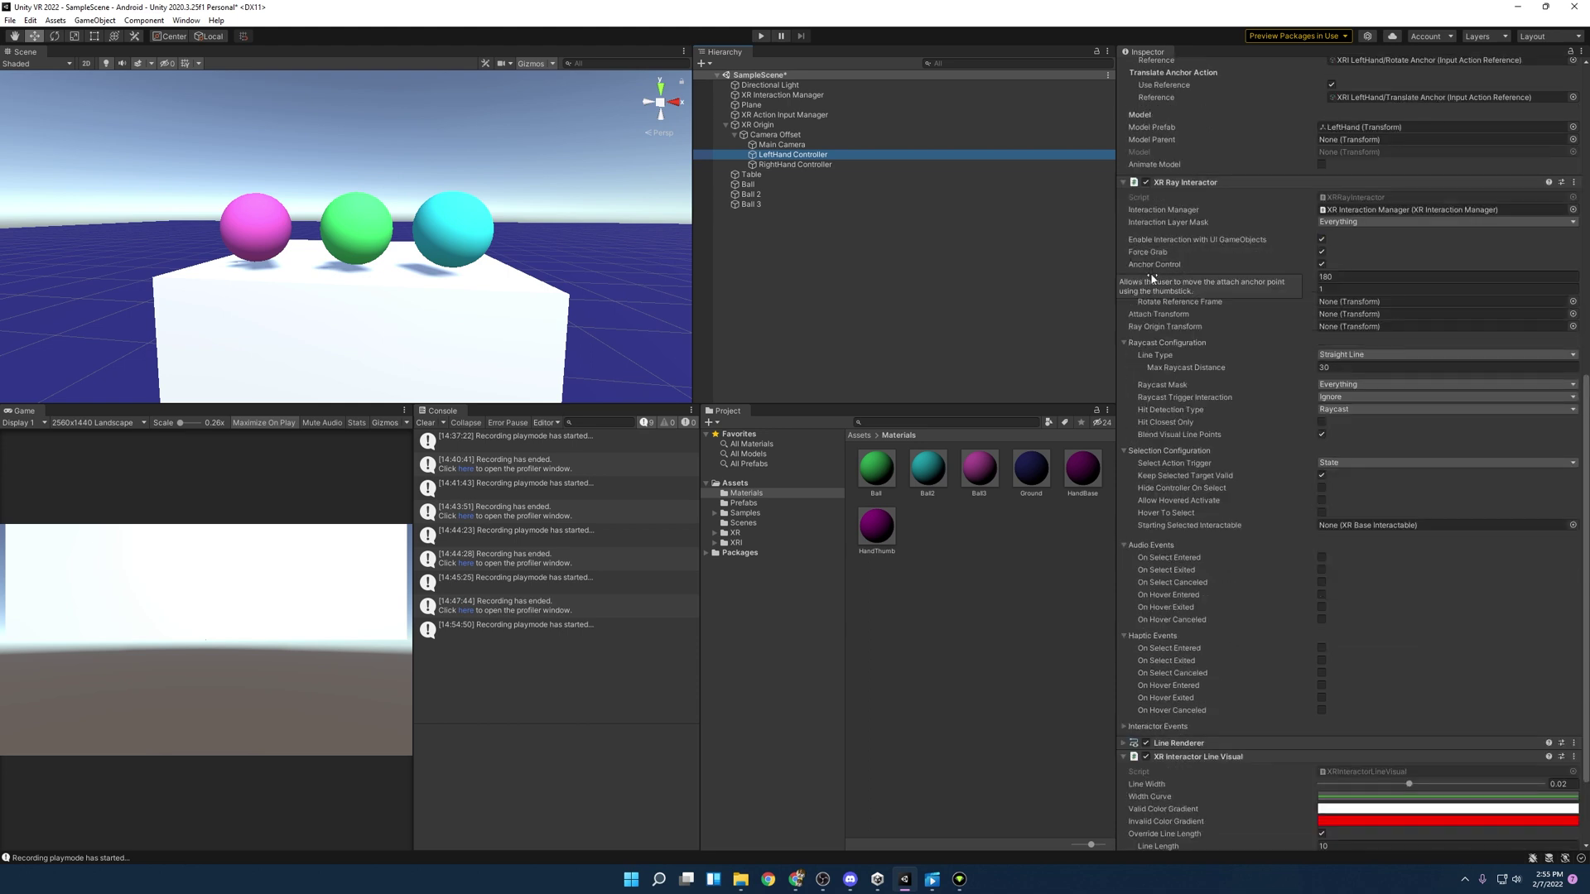
- Click Force Grab and toggle Anchor Control off and back on for the left ray
{"action": "left_click", "coordinate": [1323, 253]}
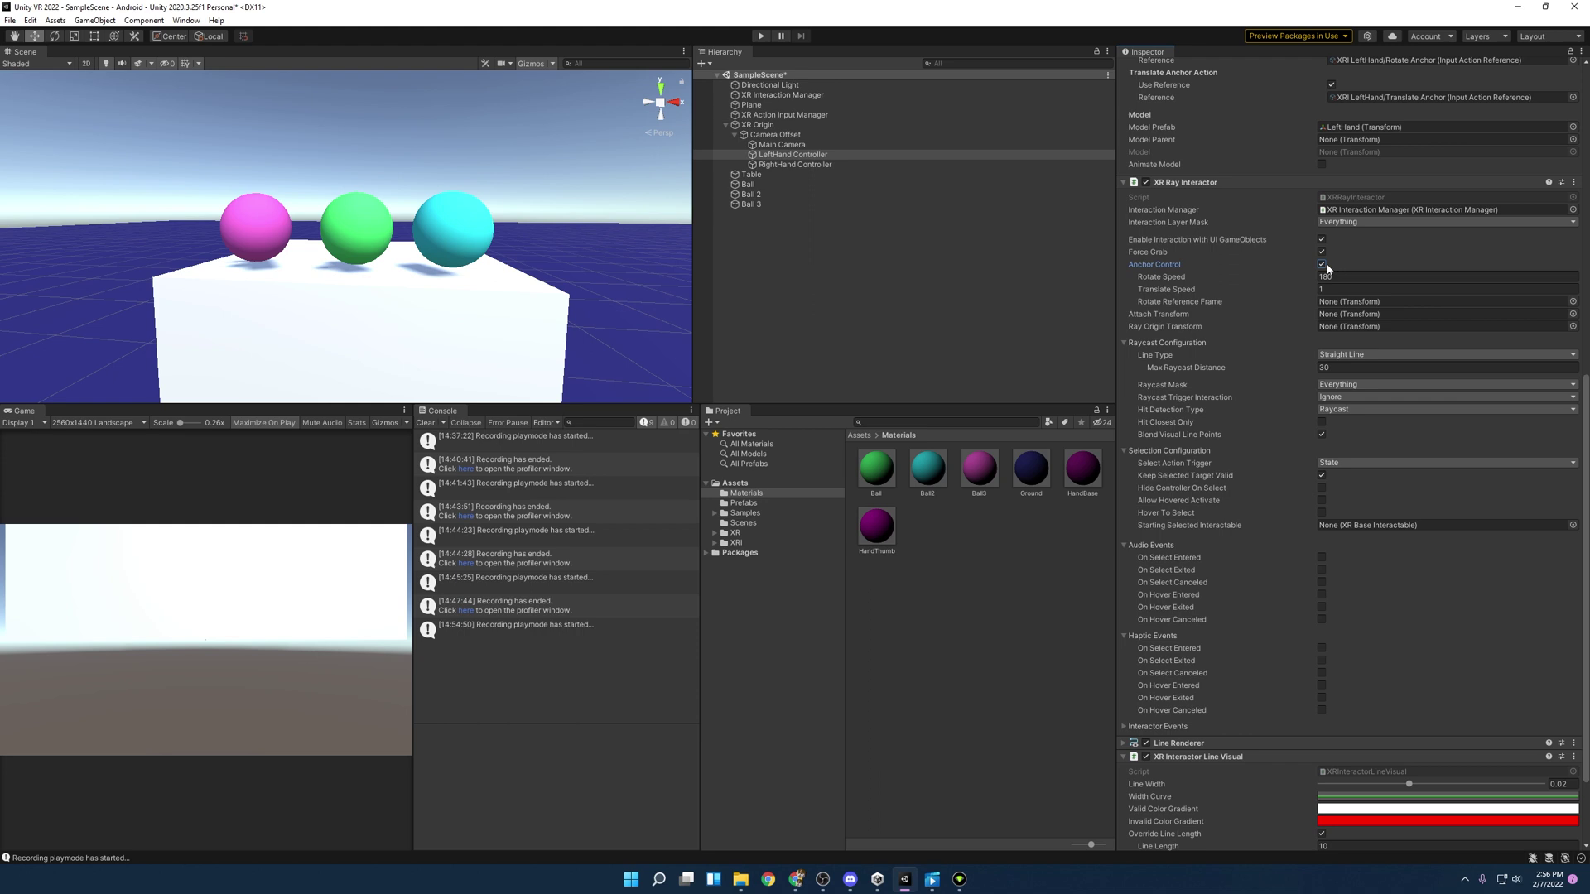
{"action": "left_click", "coordinate": [1321, 265]}
{"action": "left_click", "coordinate": [1322, 265]}
{"action": "scroll", "coordinate": [1333, 277], "scroll_direction": "down", "scroll_amount": 3}
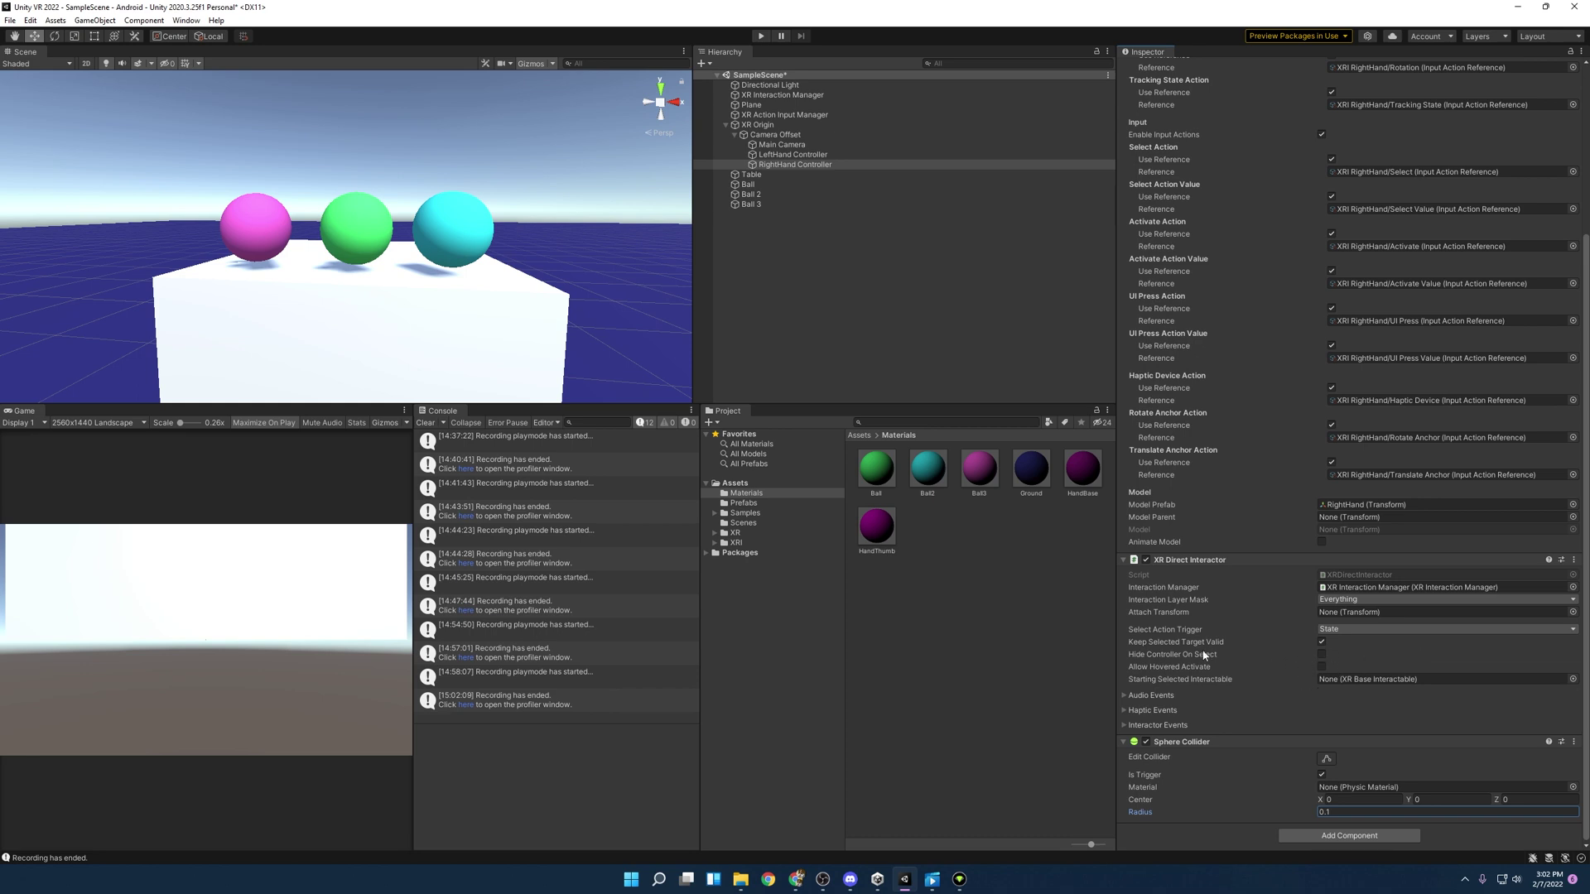
- Enable Hide Controller On Select on the RightHand Controller's XR Direct Interactor
{"action": "left_click", "coordinate": [1322, 655]}
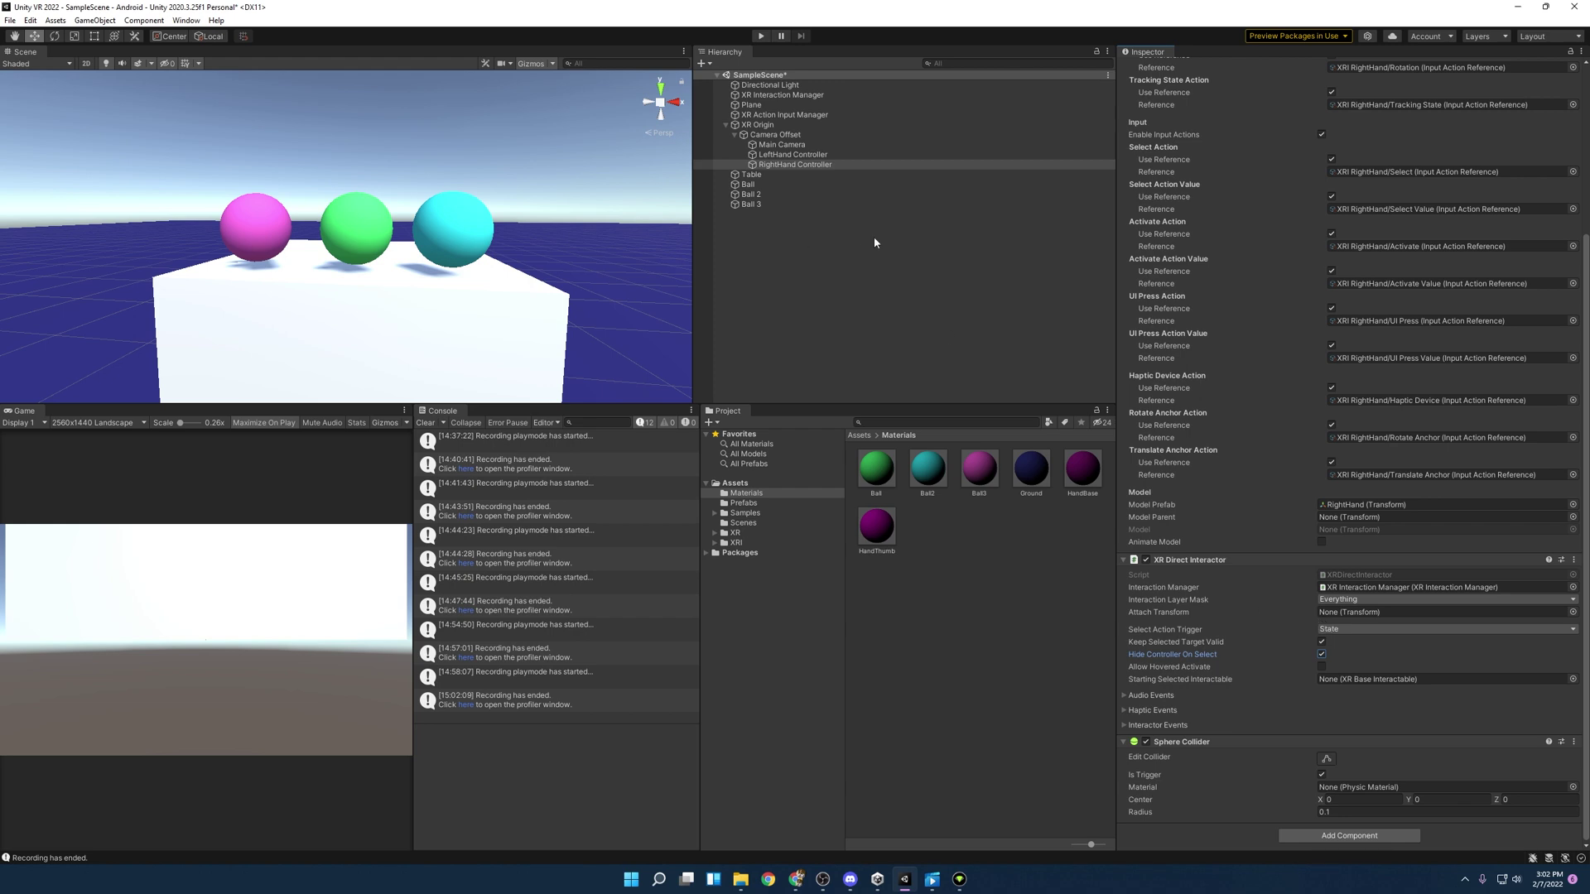
{"action": "left_click", "coordinate": [800, 155]}
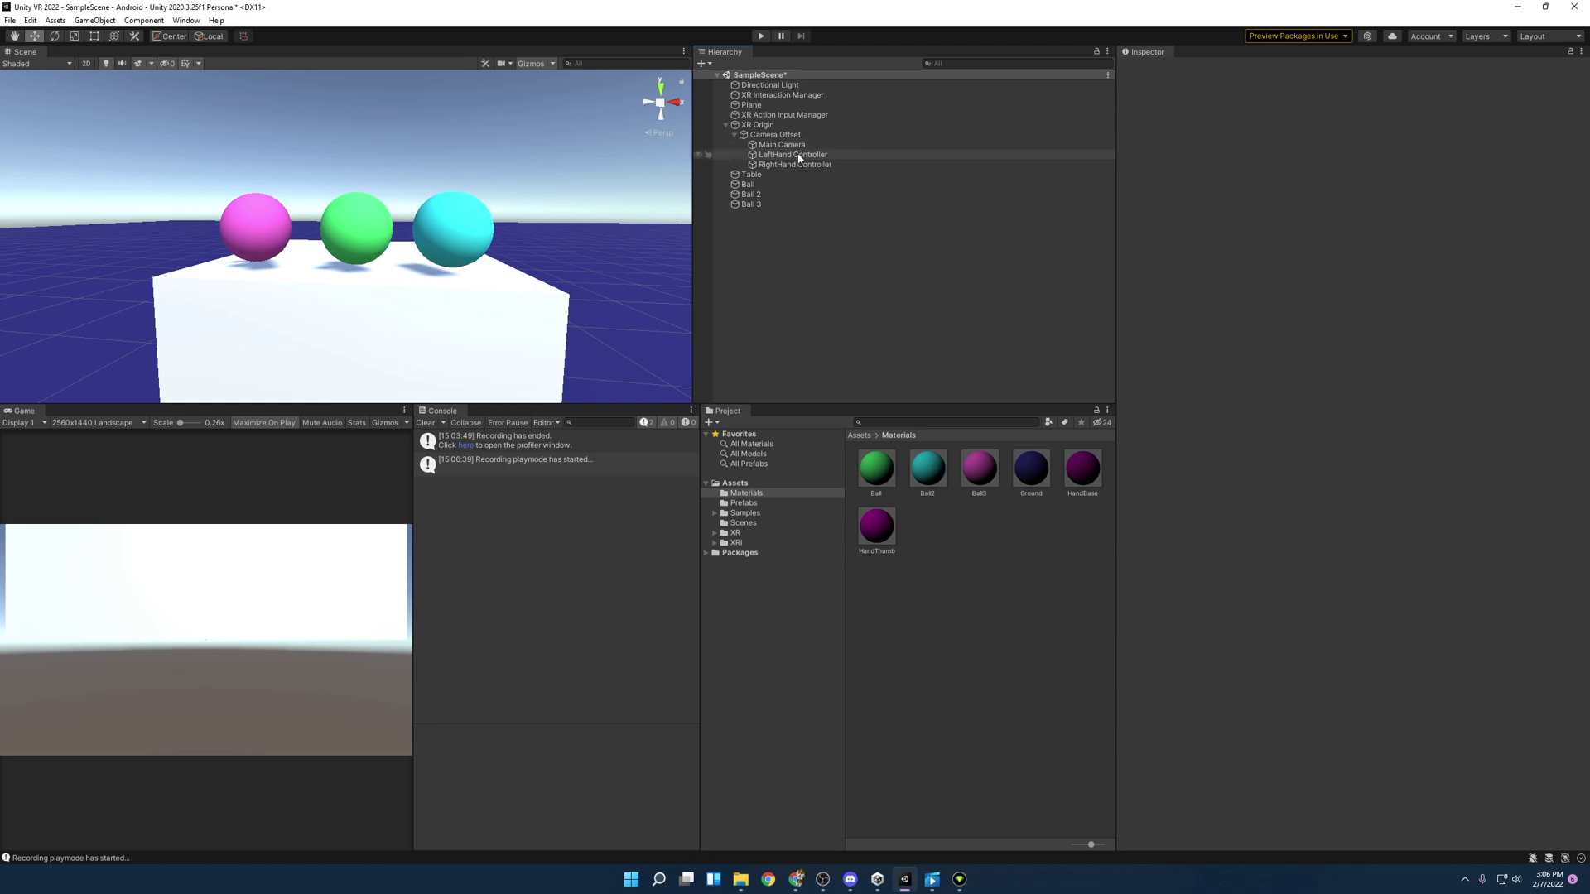
- Select the RightHand Controller and toggle its On Select Entered audio event off and back on
{"action": "left_click", "coordinate": [799, 157]}
{"action": "scroll", "coordinate": [1140, 269], "scroll_direction": "down", "scroll_amount": 10}
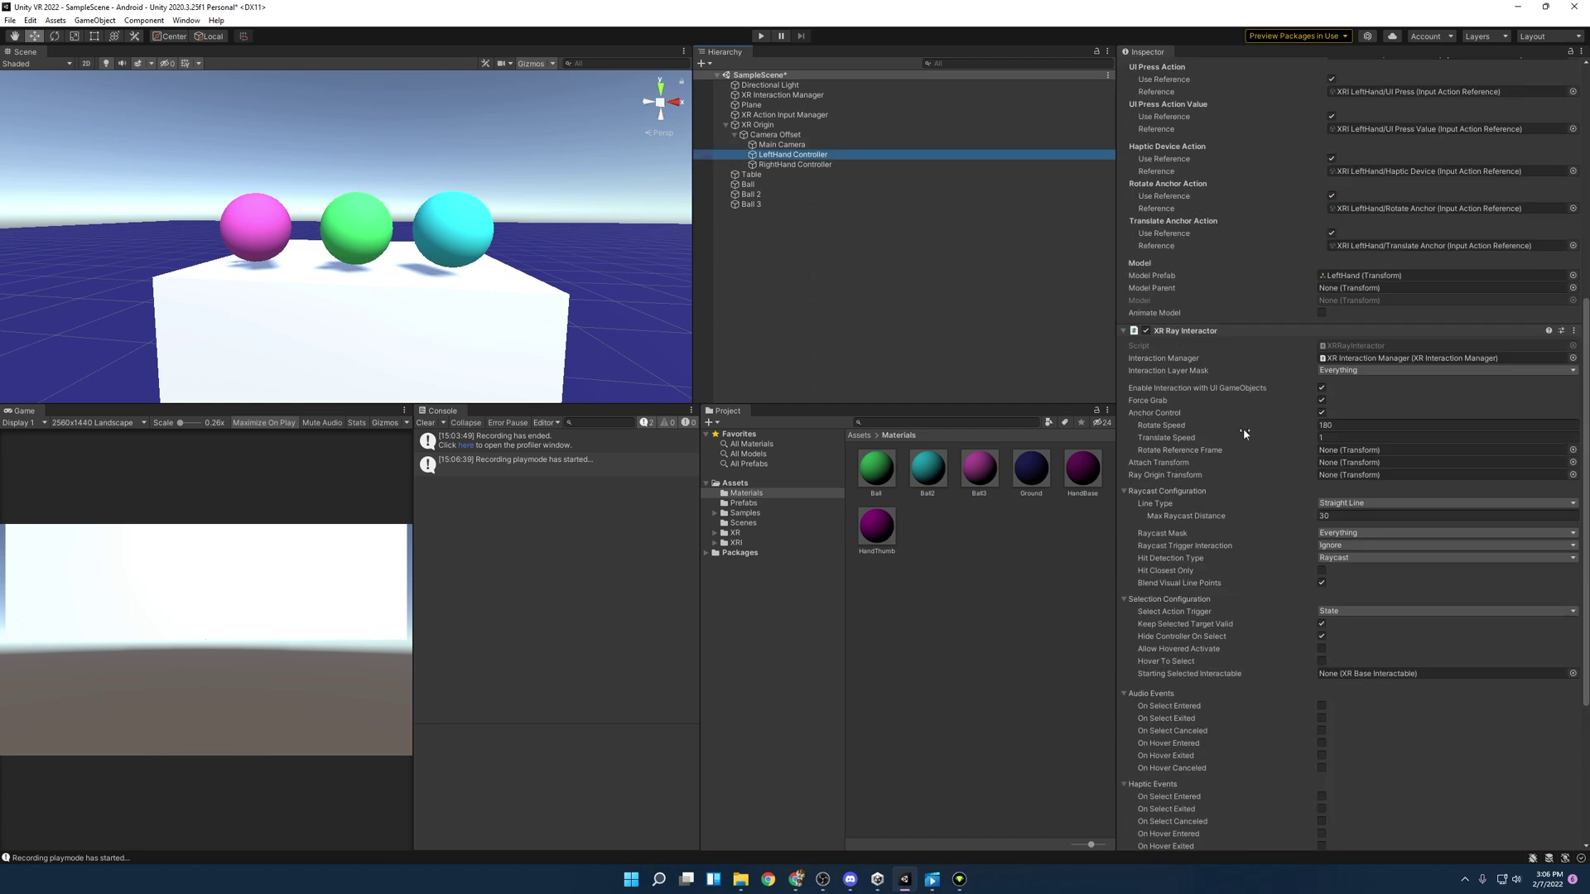
{"action": "left_click", "coordinate": [807, 167]}
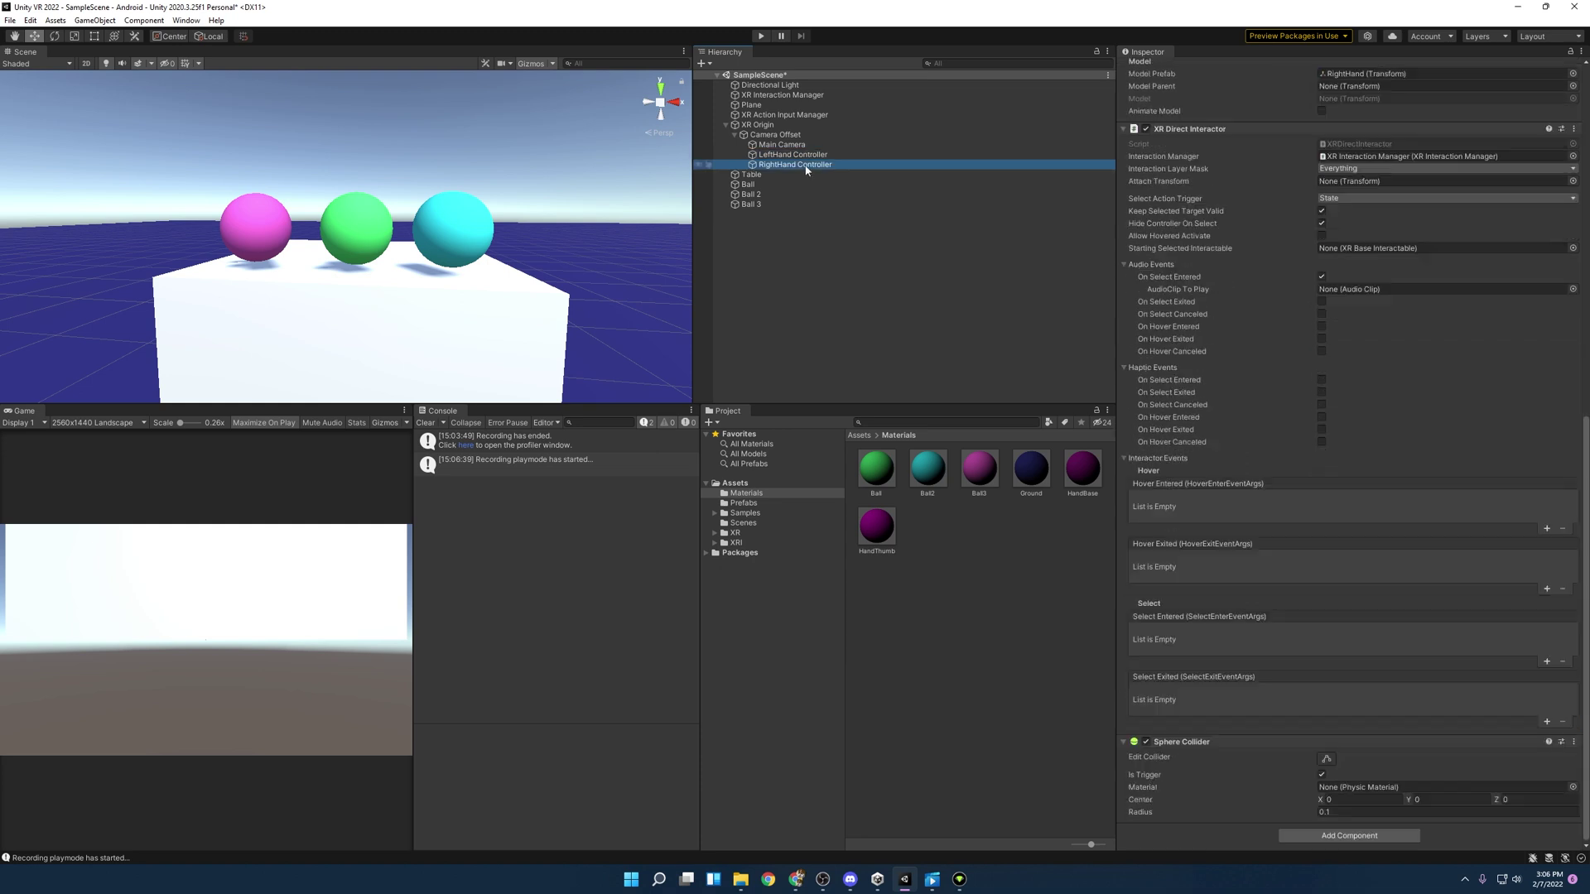
{"action": "scroll", "coordinate": [1259, 353], "scroll_direction": "up", "scroll_amount": 3}
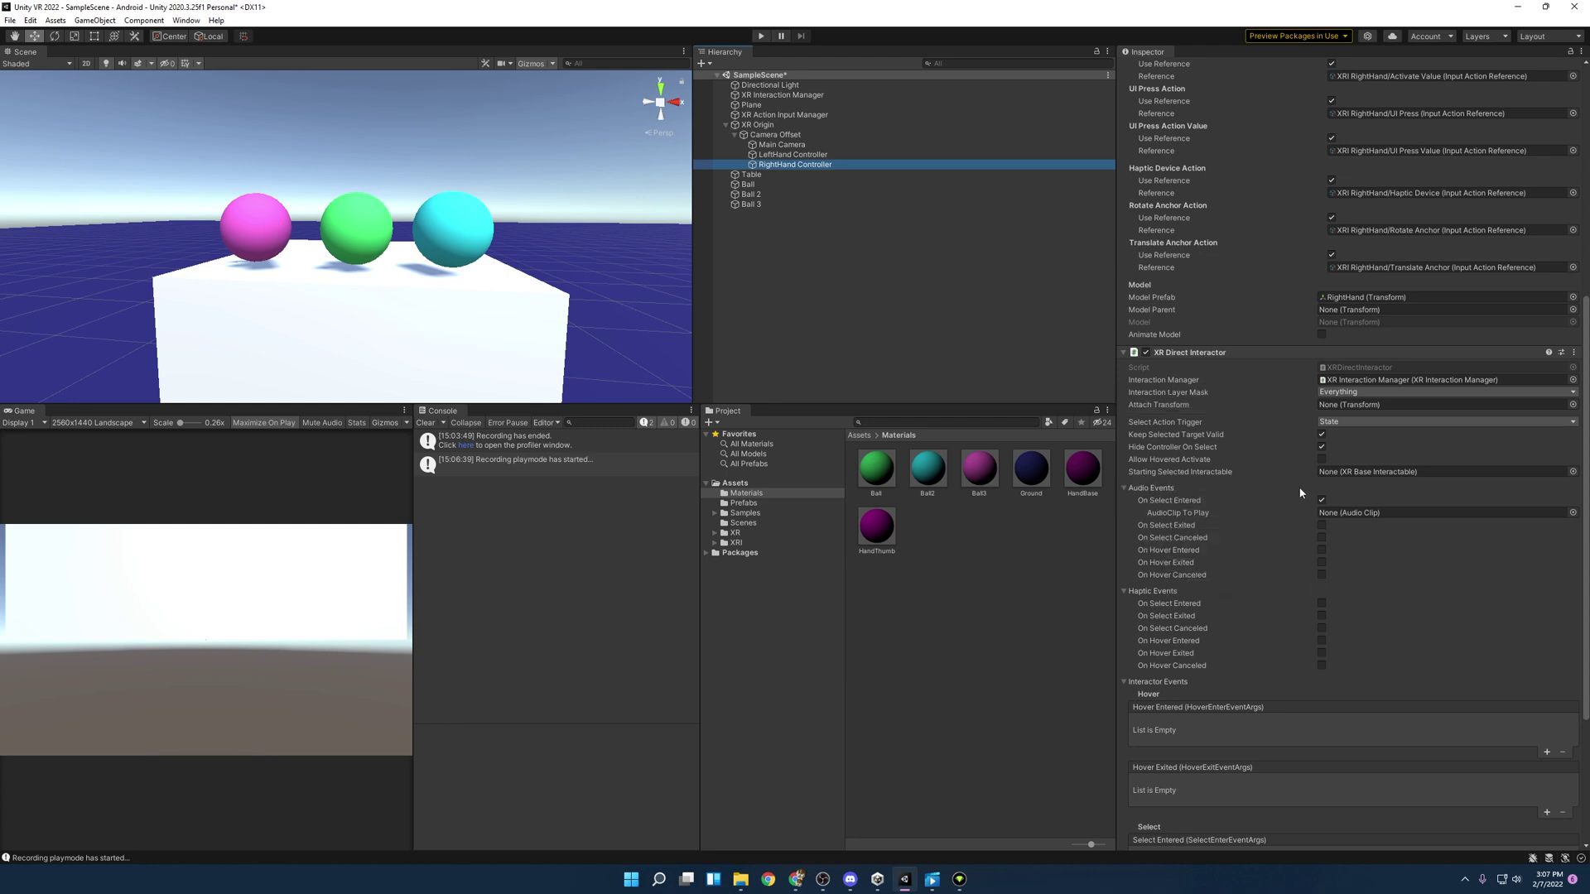
{"action": "left_click", "coordinate": [1322, 500]}
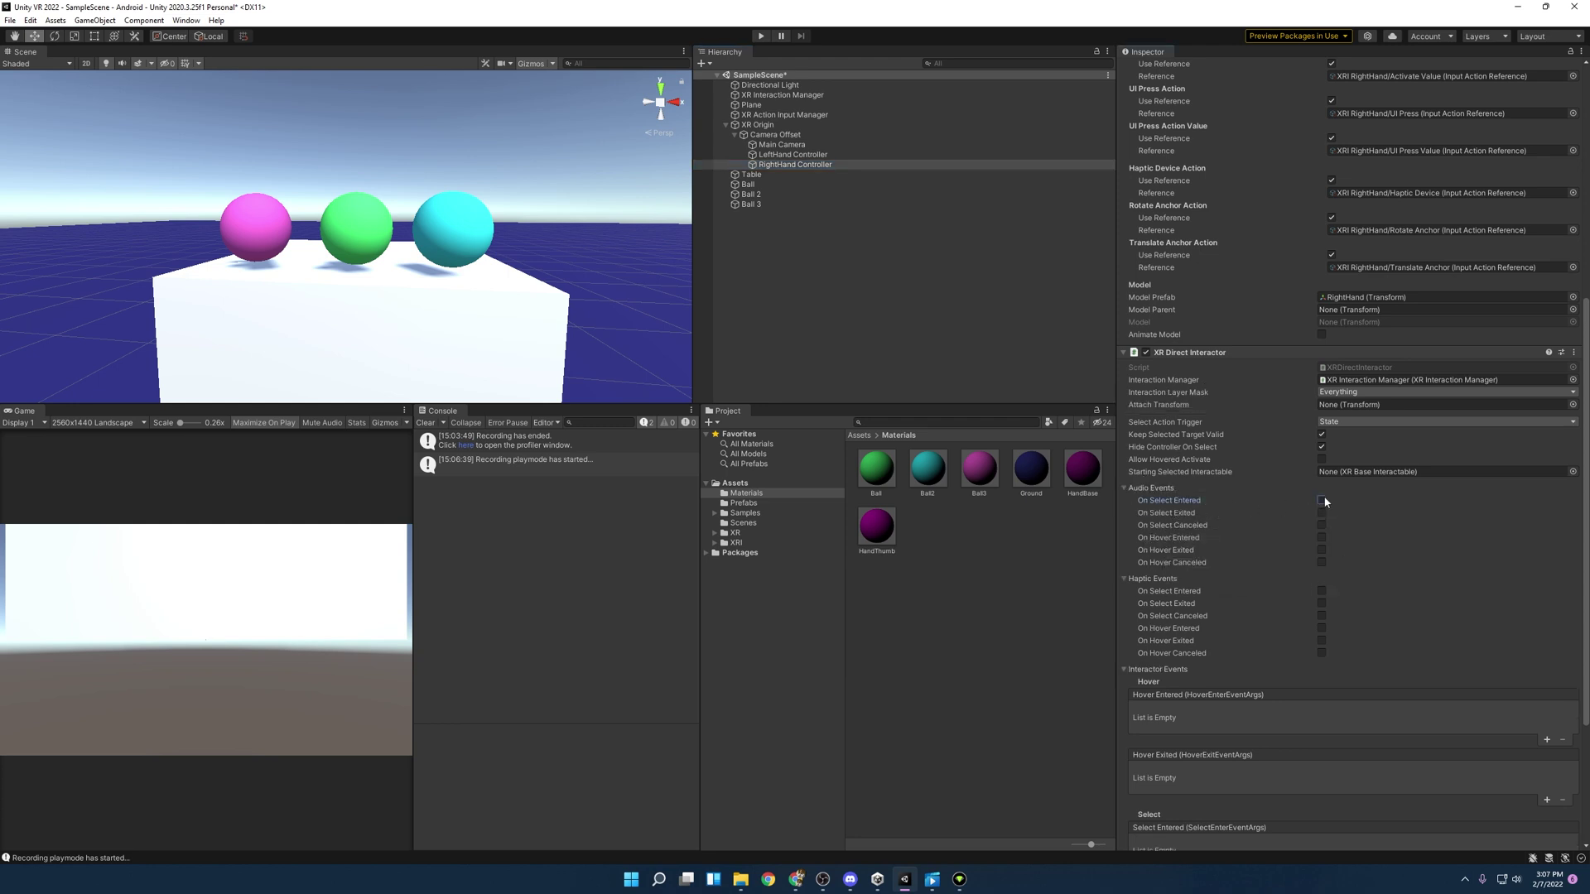
{"action": "left_click", "coordinate": [1321, 500]}
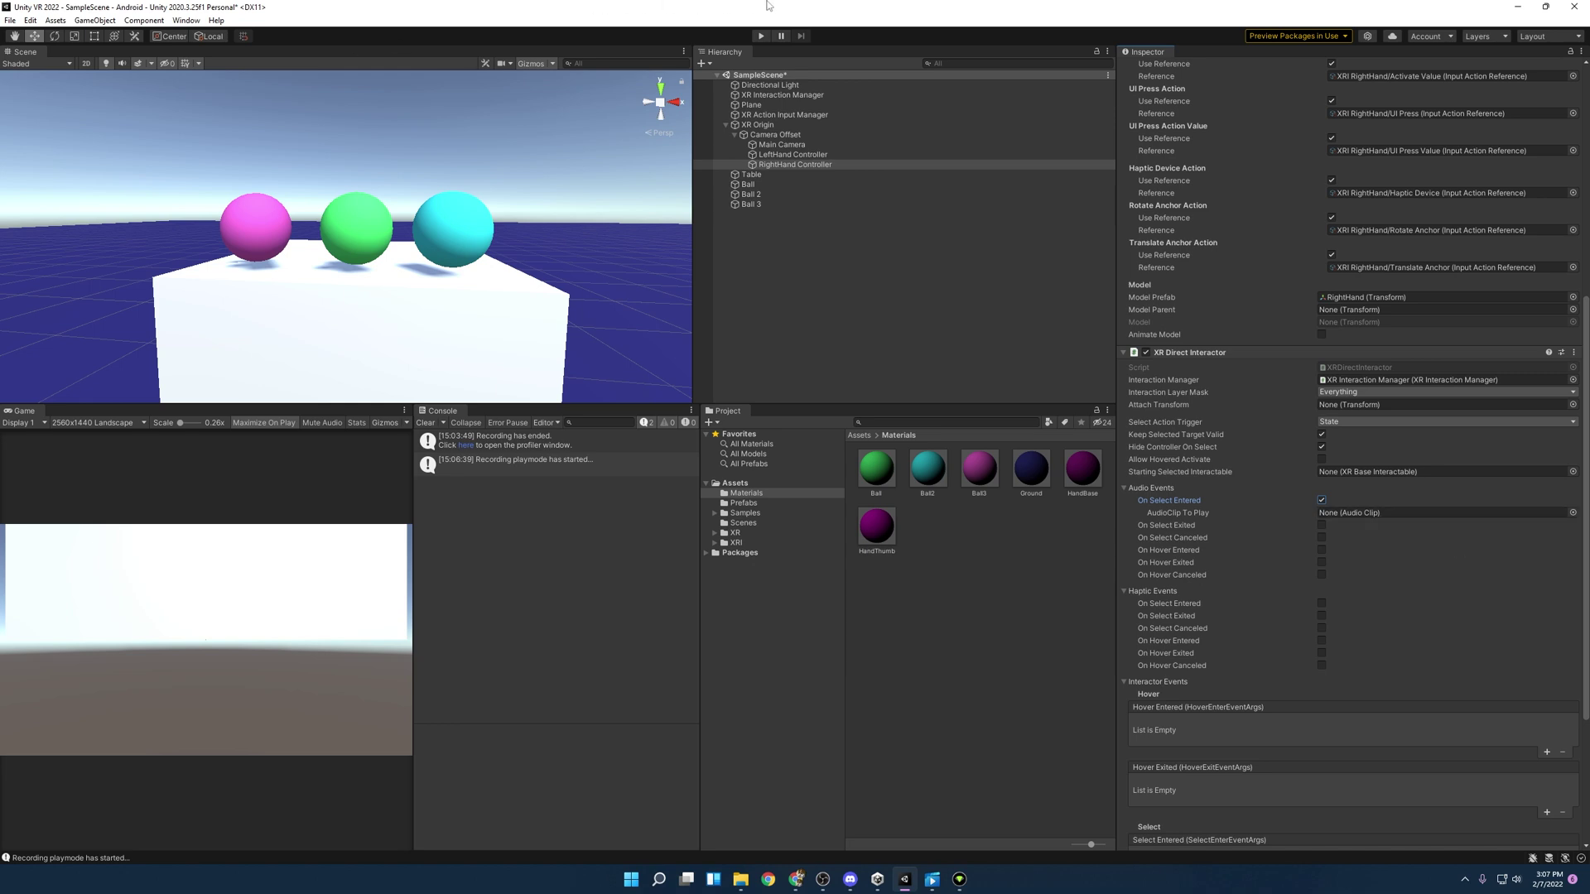
- Restore the editor window, open the desktop Bfxr folder and select Bfxr.exe
{"action": "left_click_drag", "start_coordinate": [718, 7], "coordinate": [752, 350]}
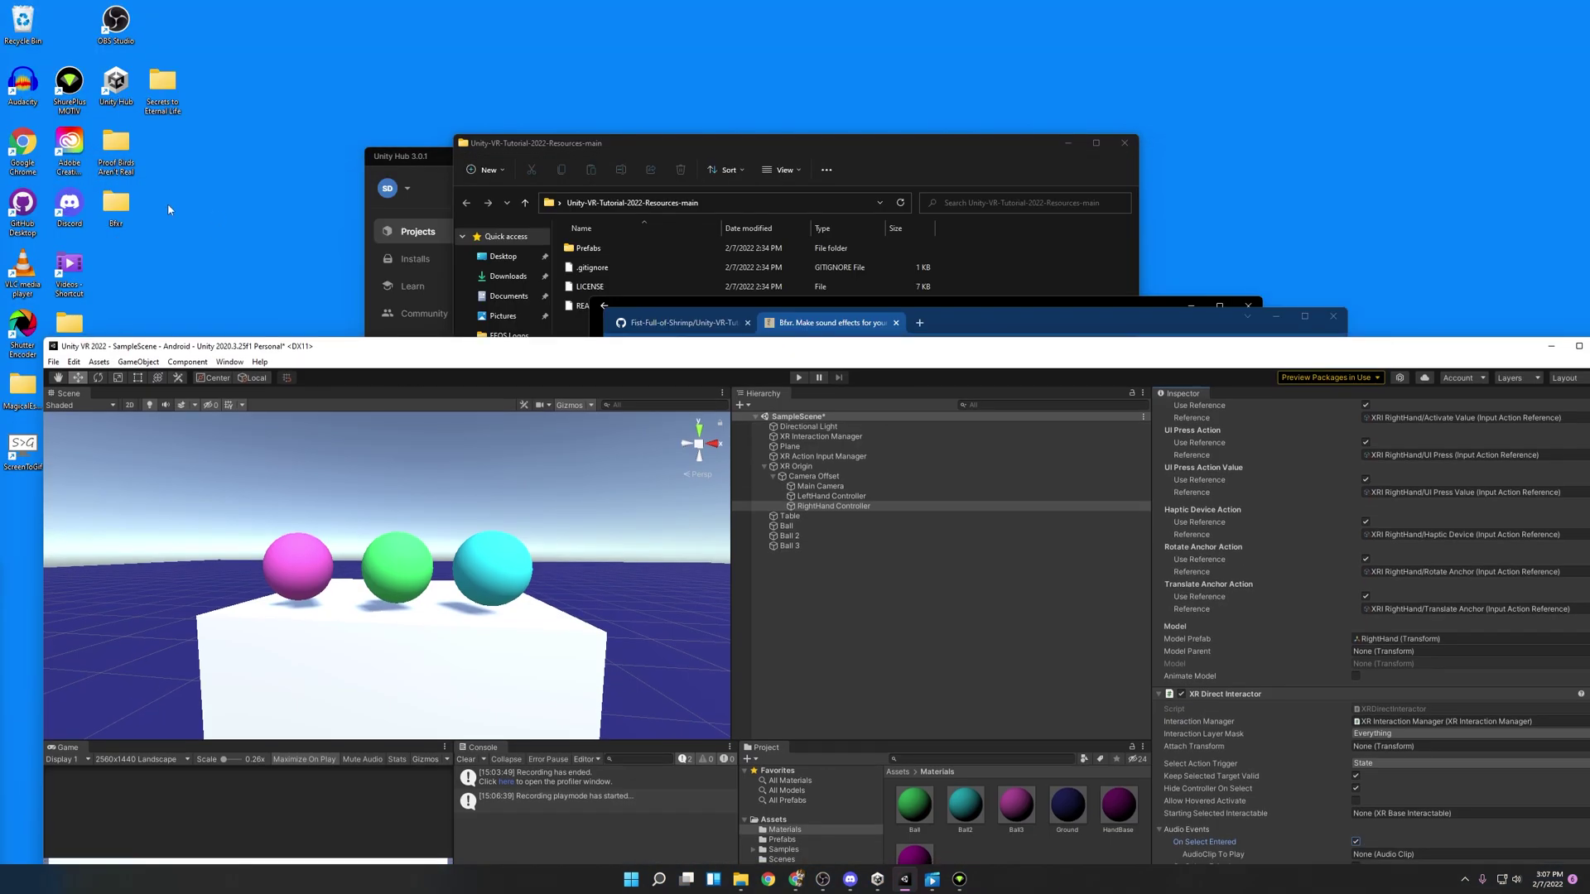
{"action": "double_click", "coordinate": [117, 207]}
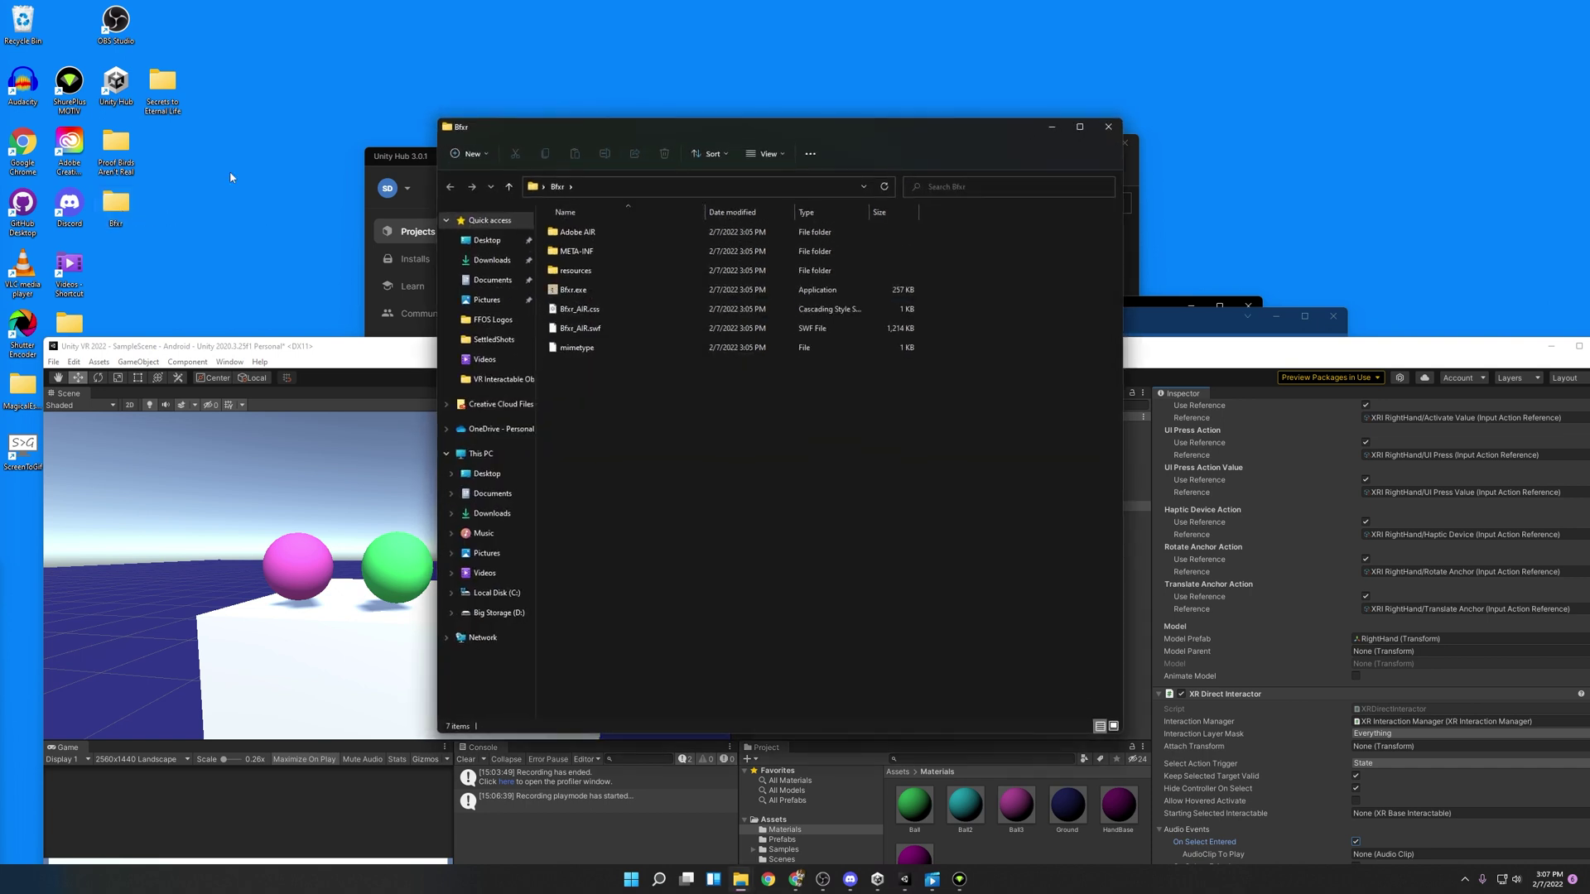
{"action": "left_click", "coordinate": [578, 291]}
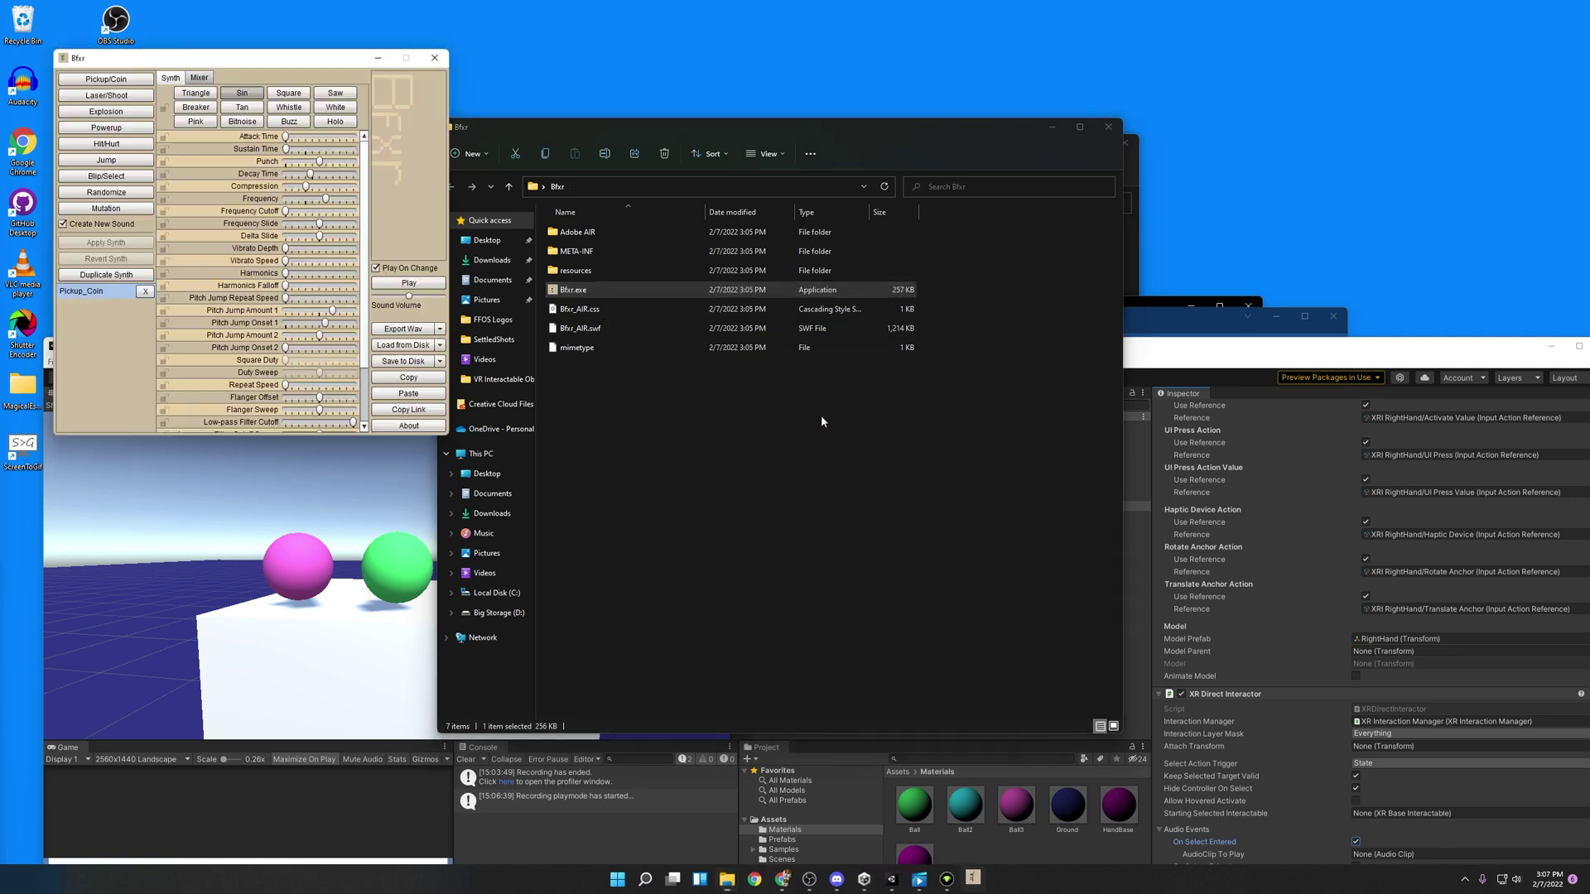
- Bring up the Bfxr website window, maximize it, then minimize the browser
{"action": "mouse_move", "coordinate": [781, 879]}
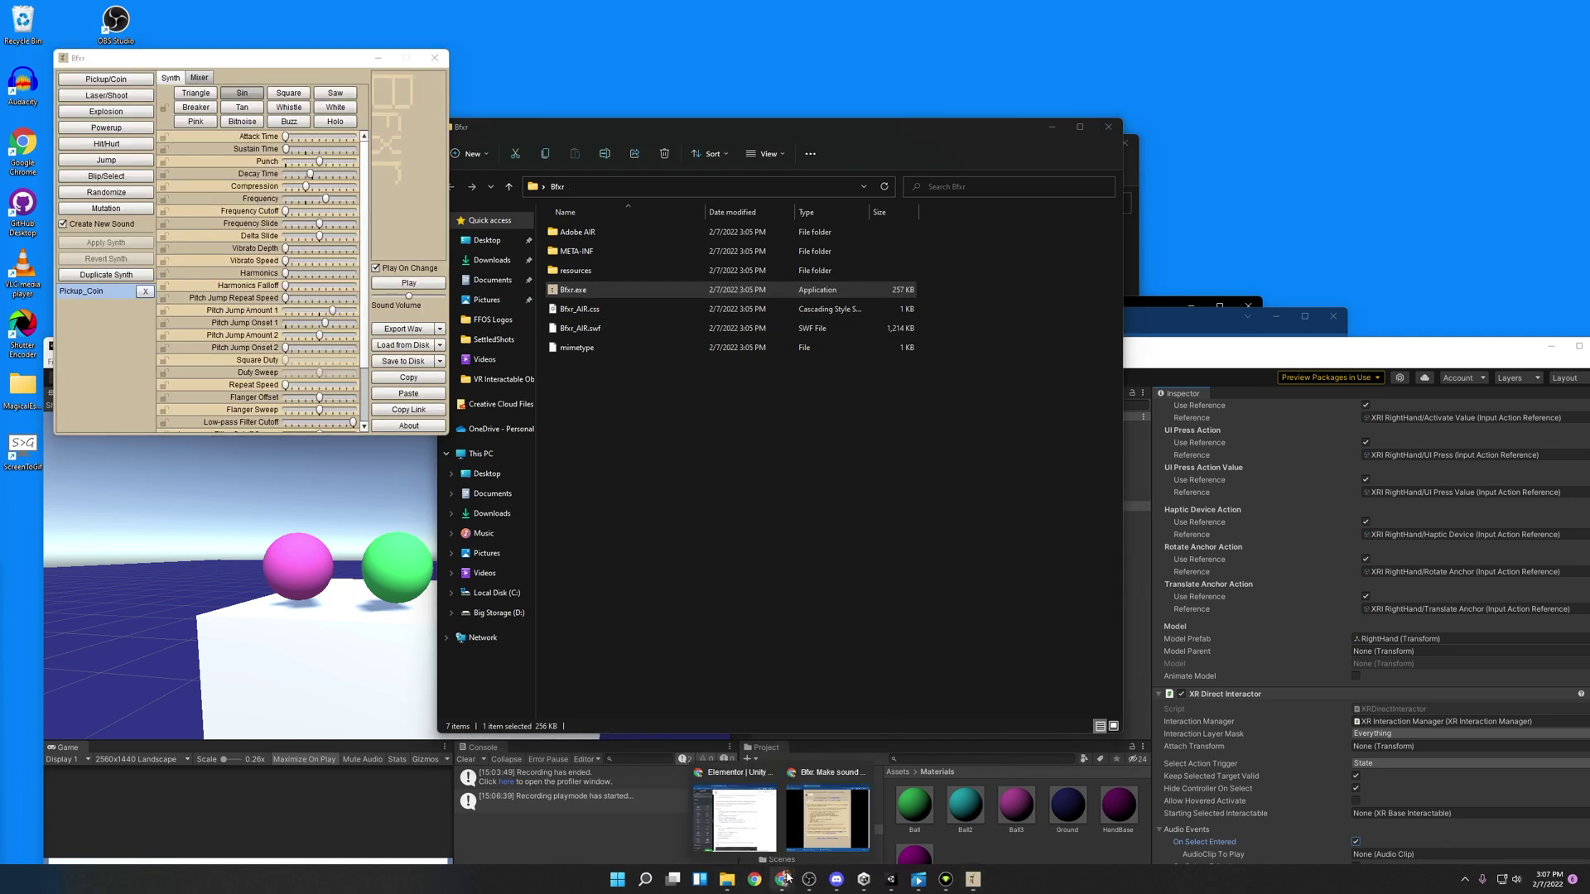
{"action": "left_click", "coordinate": [832, 812]}
{"action": "double_click", "coordinate": [994, 338]}
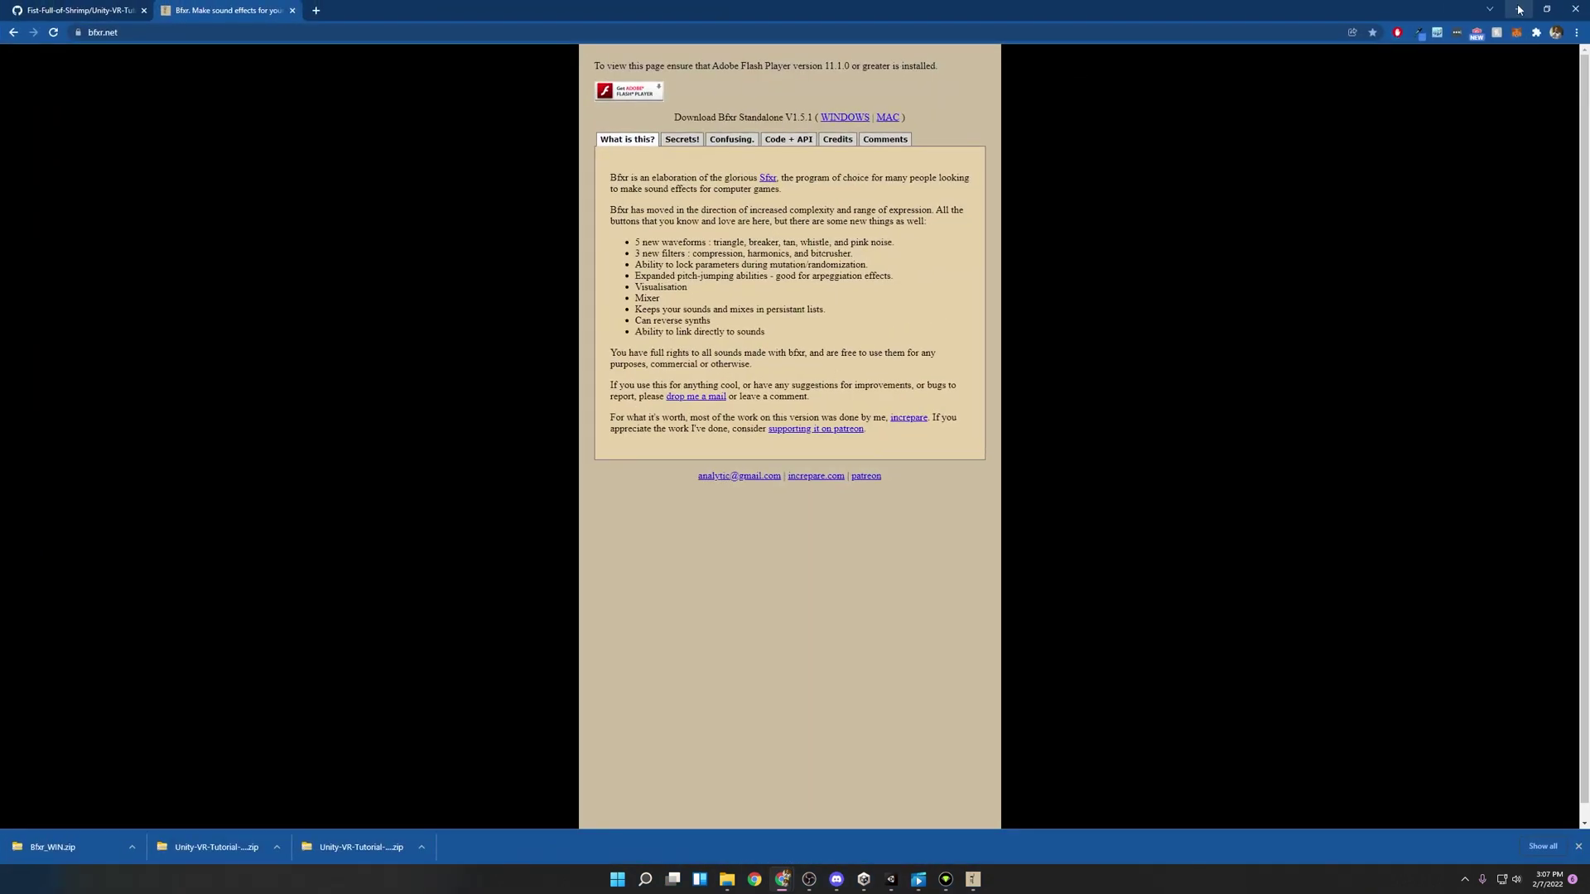
{"action": "left_click", "coordinate": [1519, 10]}
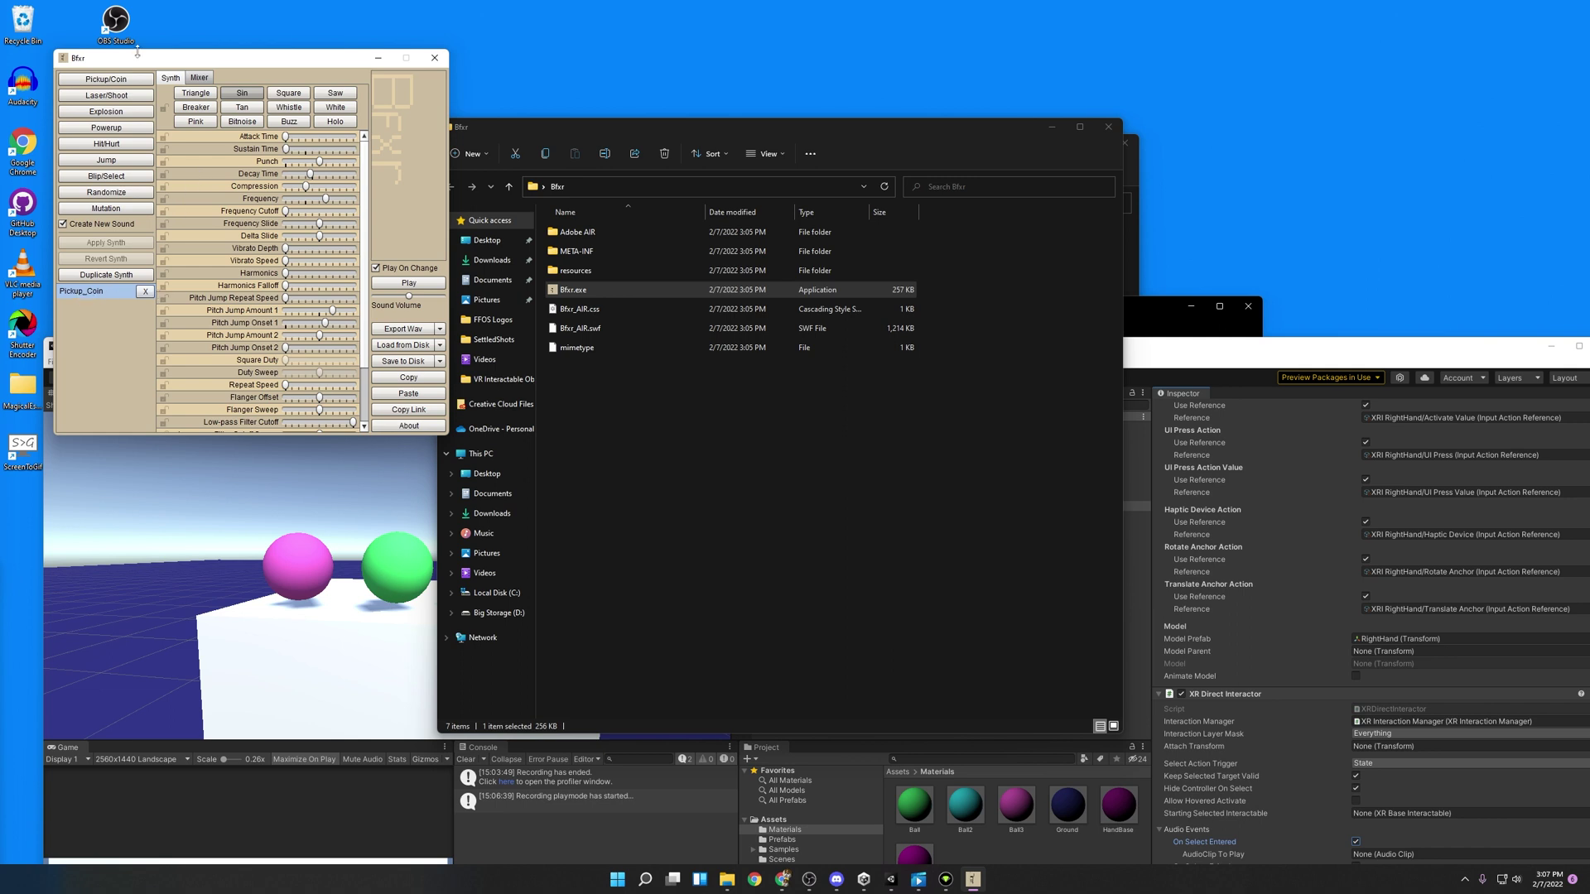
- Generate a triangle-wave Pickup/Coin sound, export it as Pickup_Coin2.wav to the Desktop, and close Bfxr
{"action": "left_click", "coordinate": [124, 80]}
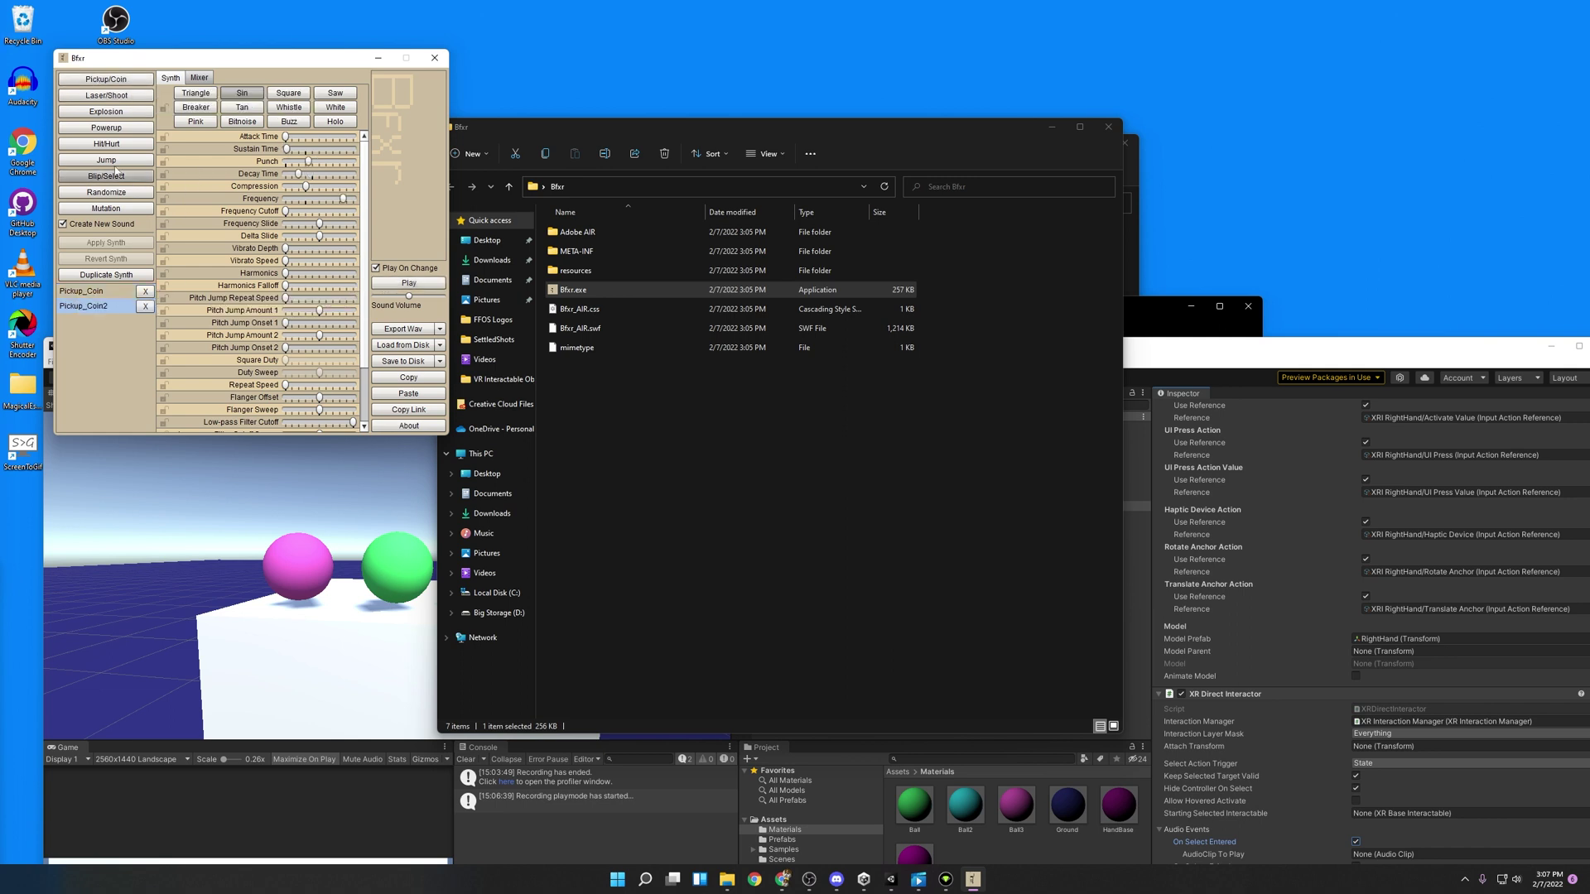
{"action": "left_click", "coordinate": [213, 94]}
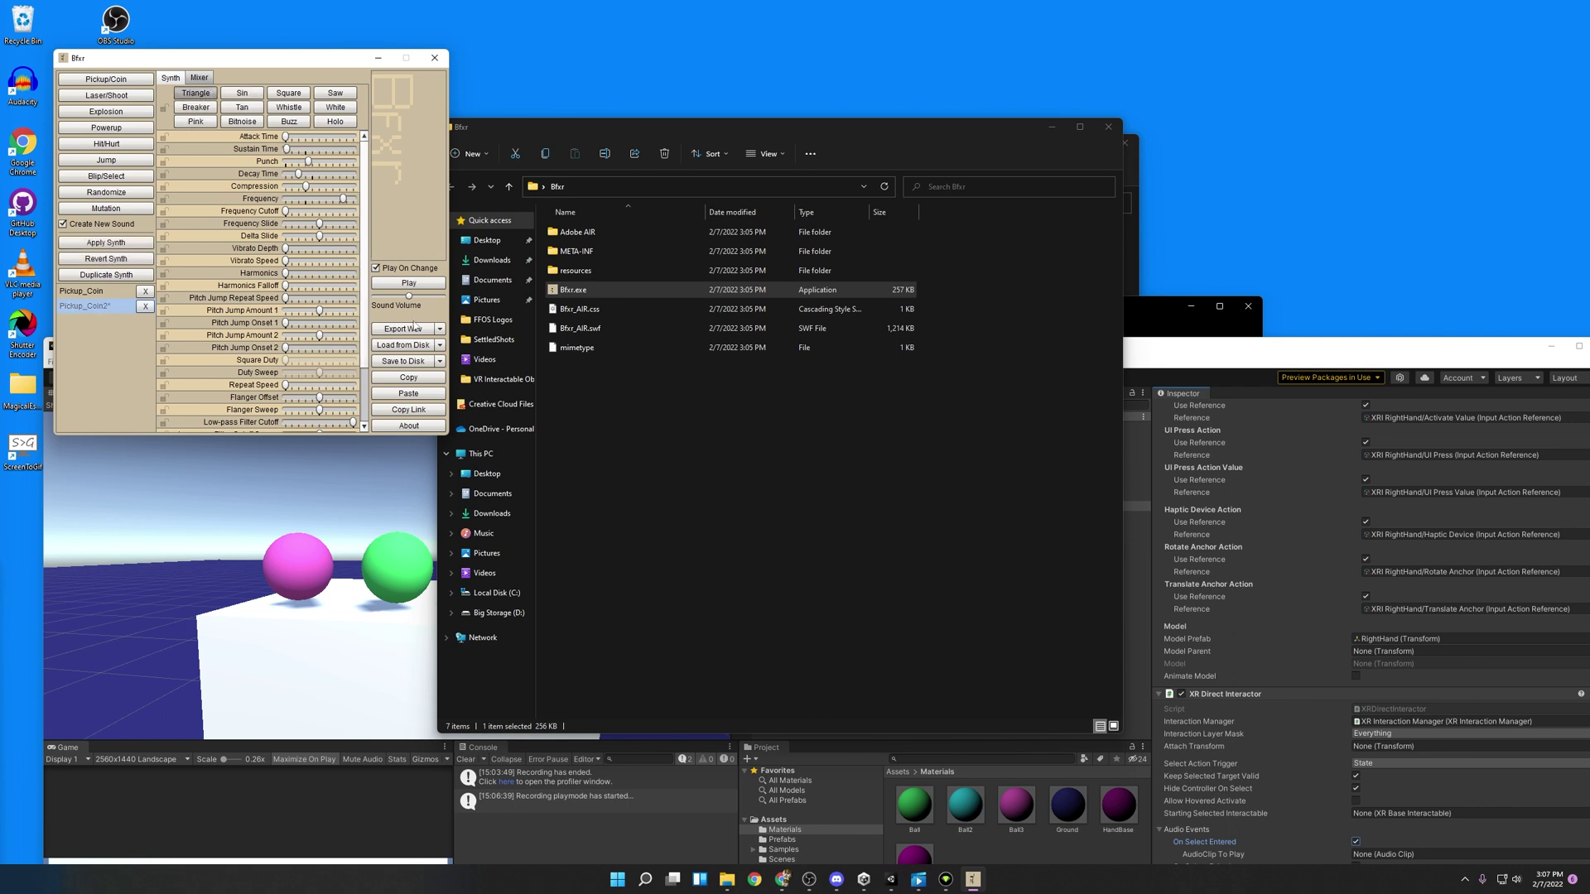
{"action": "left_click", "coordinate": [404, 328]}
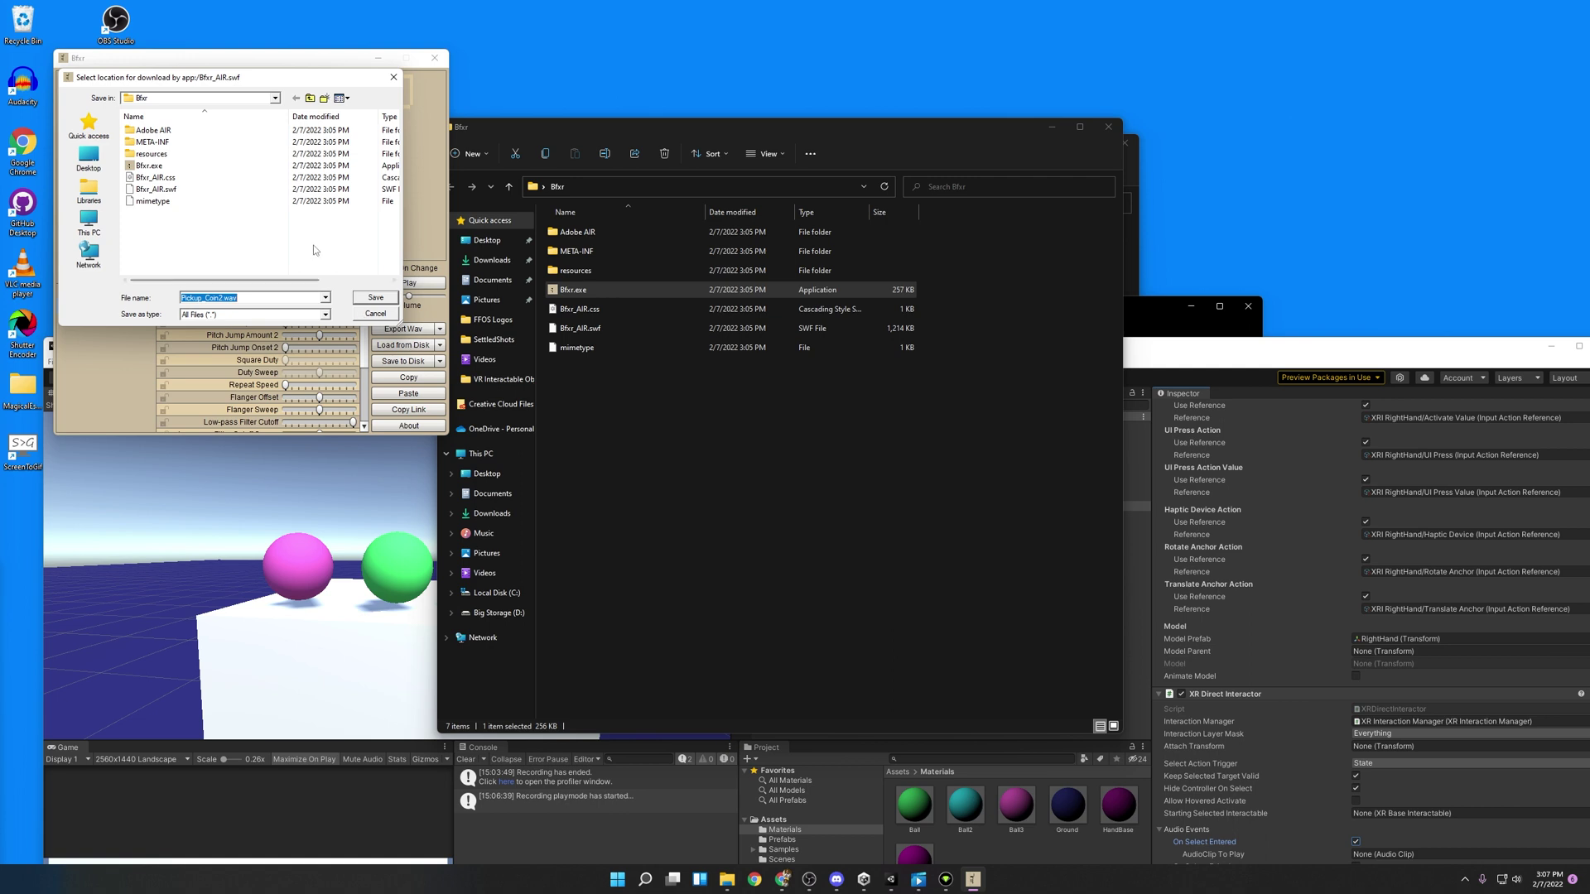
{"action": "left_click", "coordinate": [93, 166]}
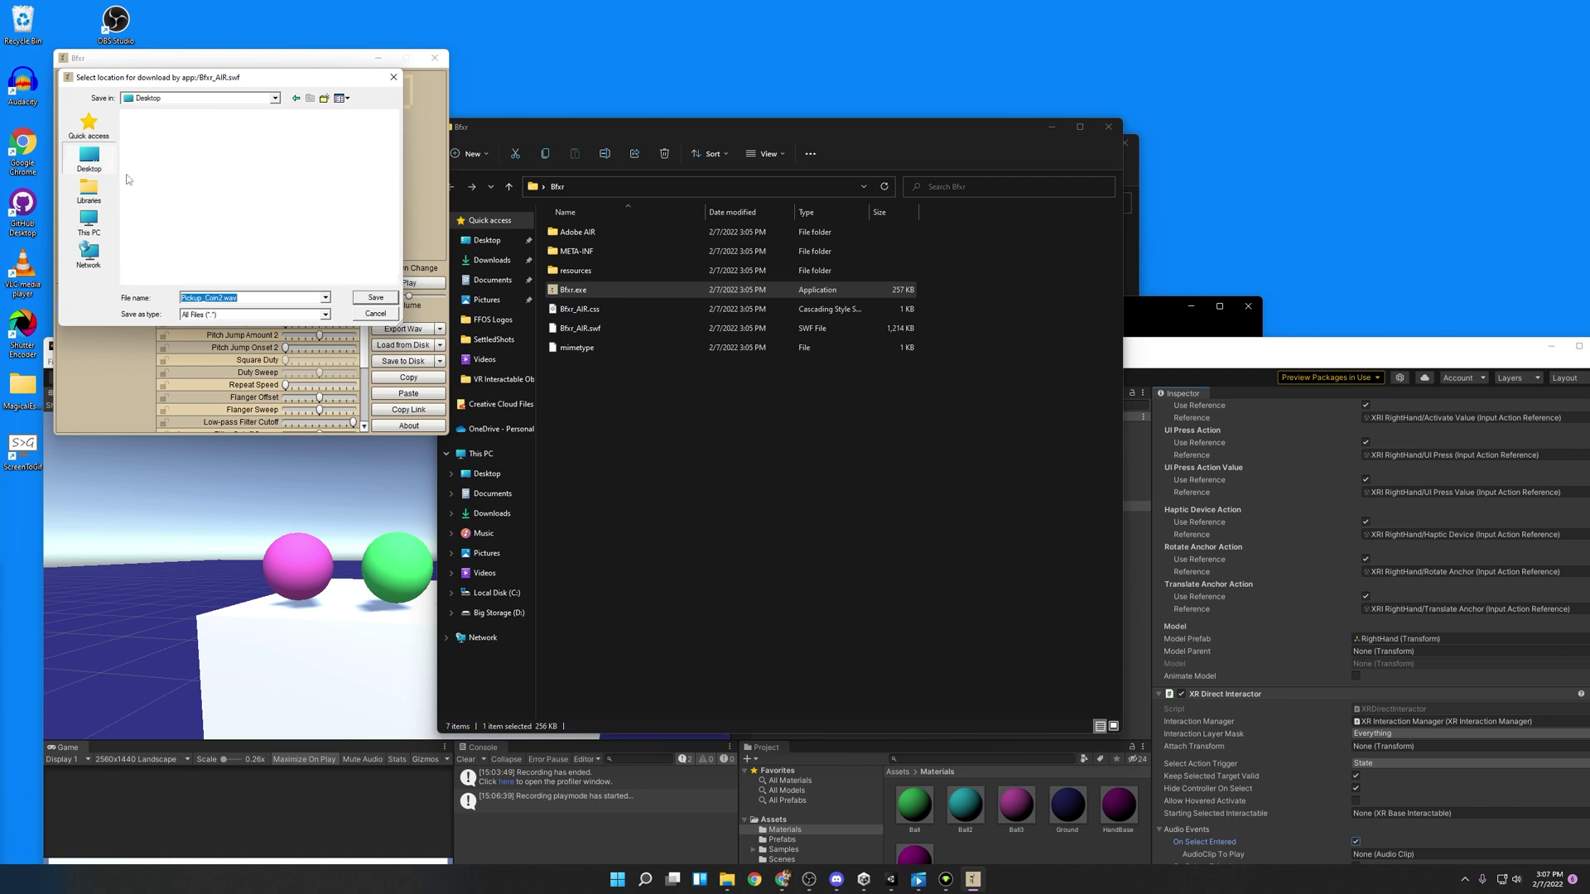
{"action": "left_click", "coordinate": [381, 300]}
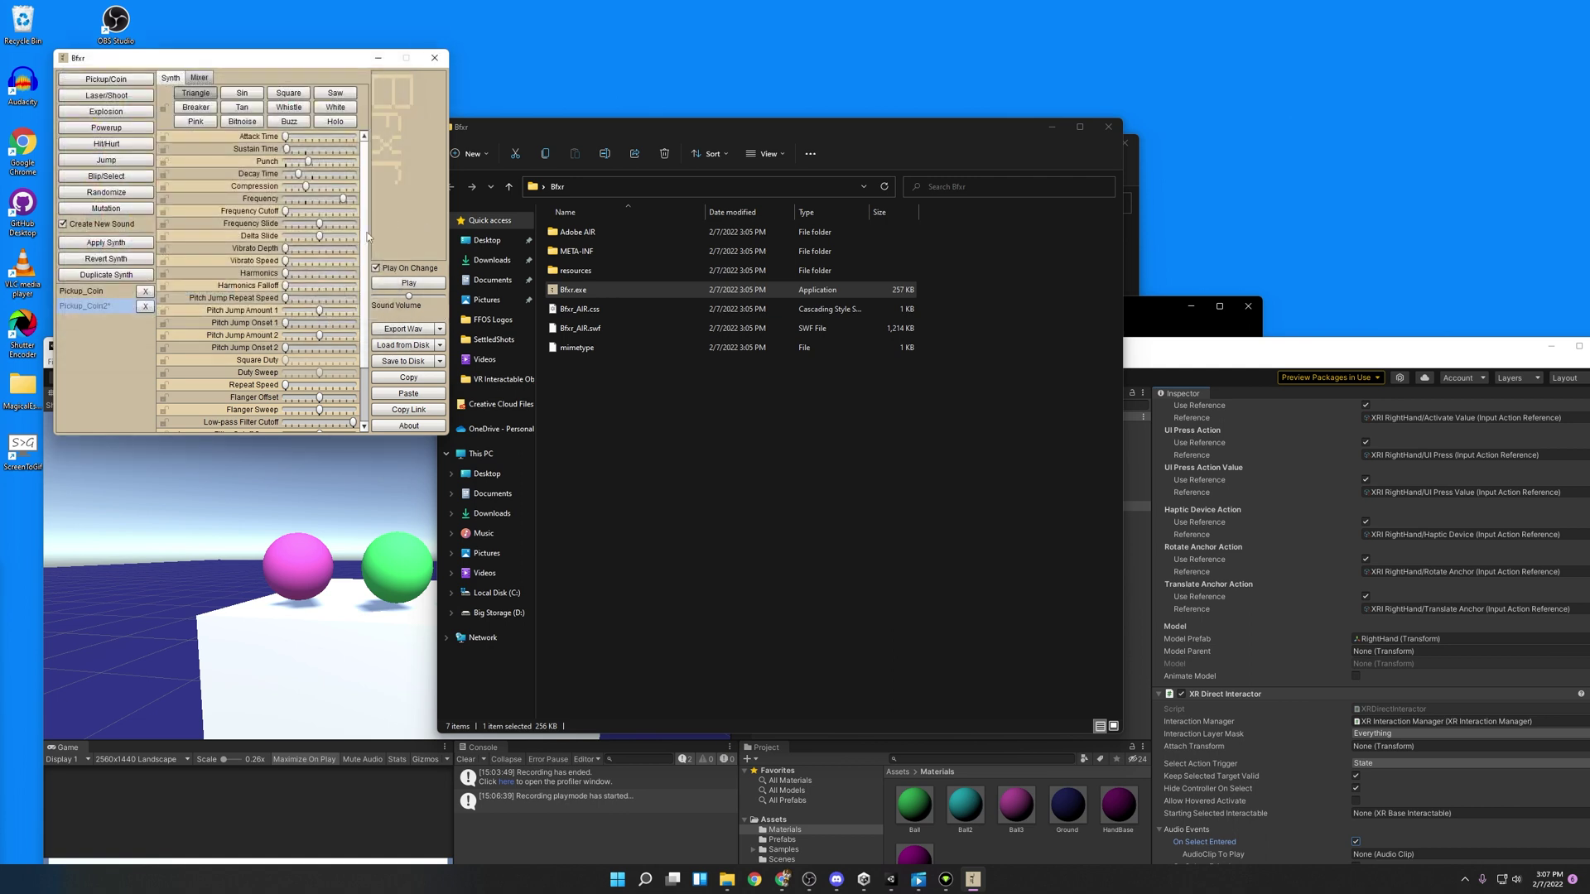
{"action": "left_click", "coordinate": [434, 57]}
- Exit Bfxr without applying changes and import Pickup_Coin2.wav into Unity's Assets
{"action": "left_click", "coordinate": [225, 275]}
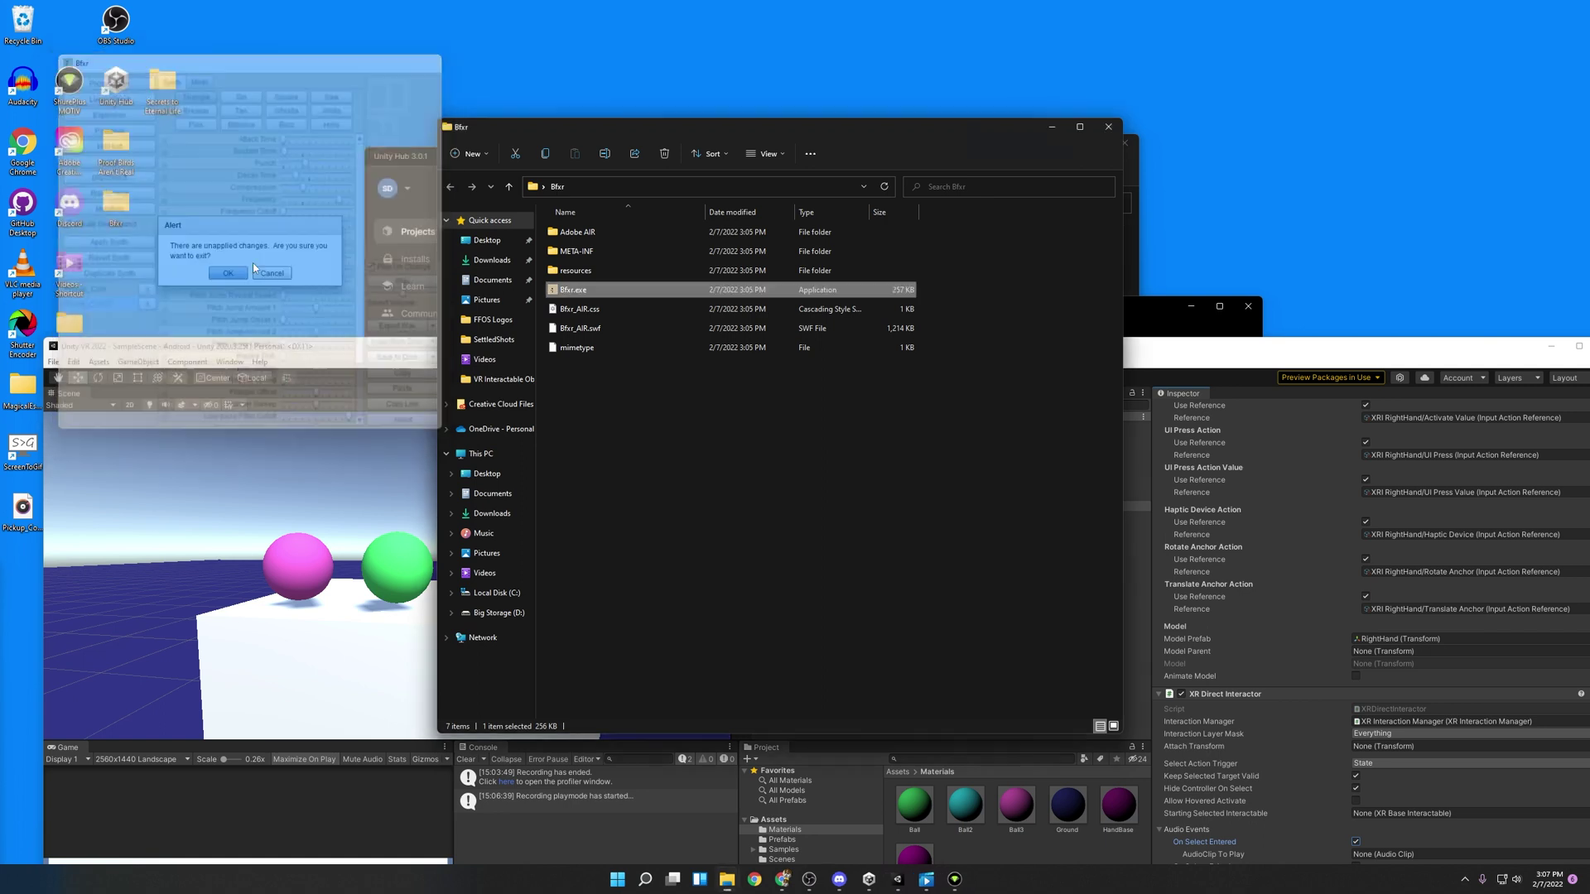
{"action": "left_click_drag", "start_coordinate": [1144, 342], "coordinate": [1214, 61]}
{"action": "left_click_drag", "start_coordinate": [22, 505], "coordinate": [848, 535]}
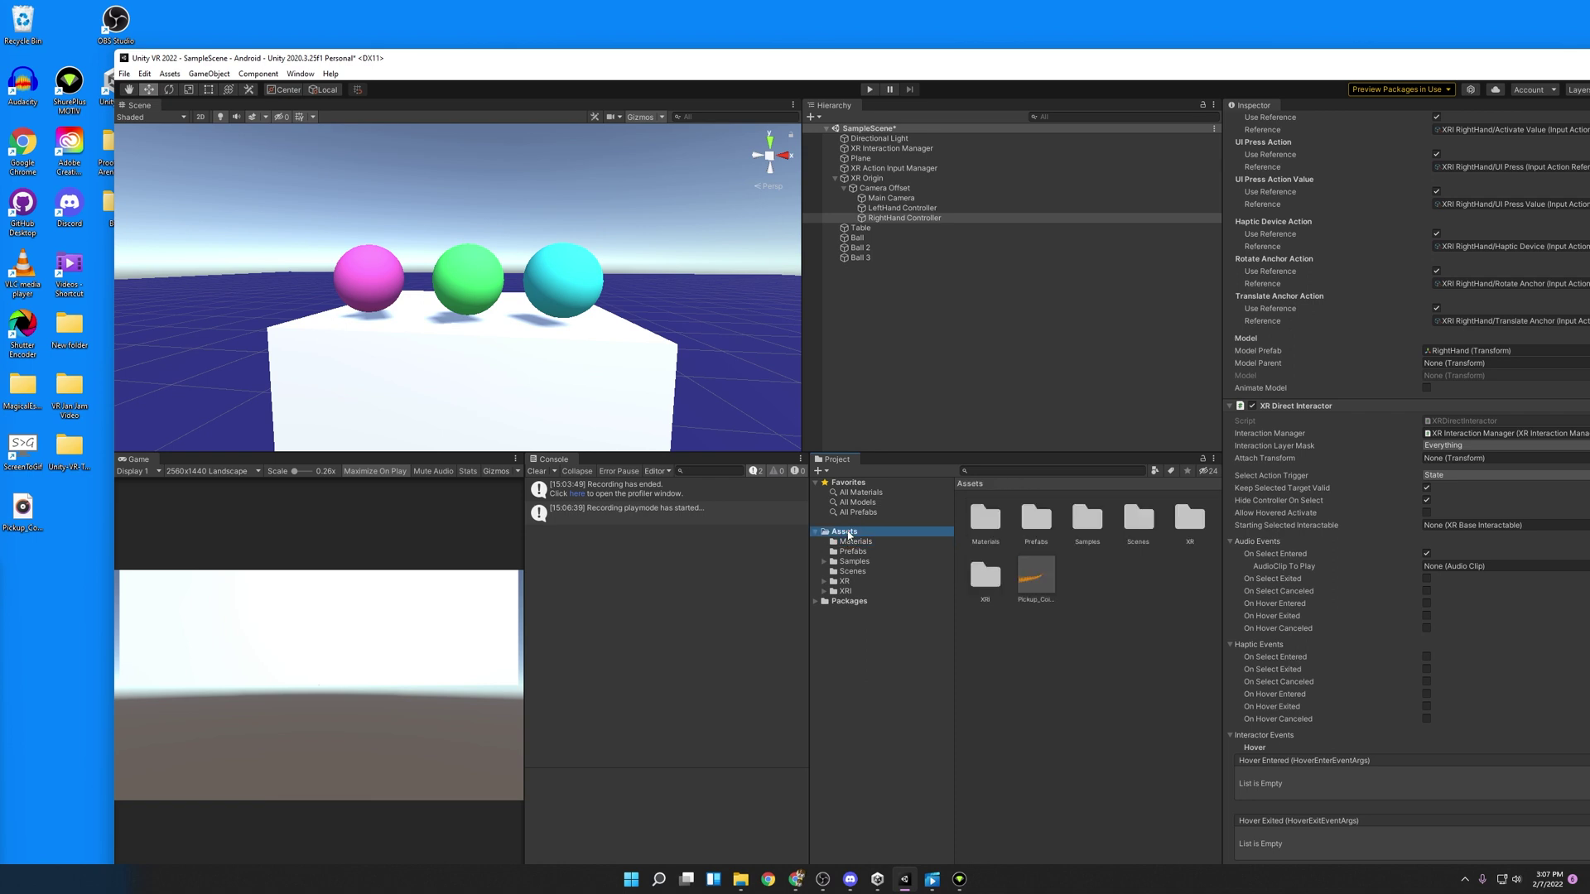
- Create an Audio folder in Assets and move the pickup sound into it
{"action": "right_click", "coordinate": [848, 536]}
{"action": "mouse_move", "coordinate": [973, 184]}
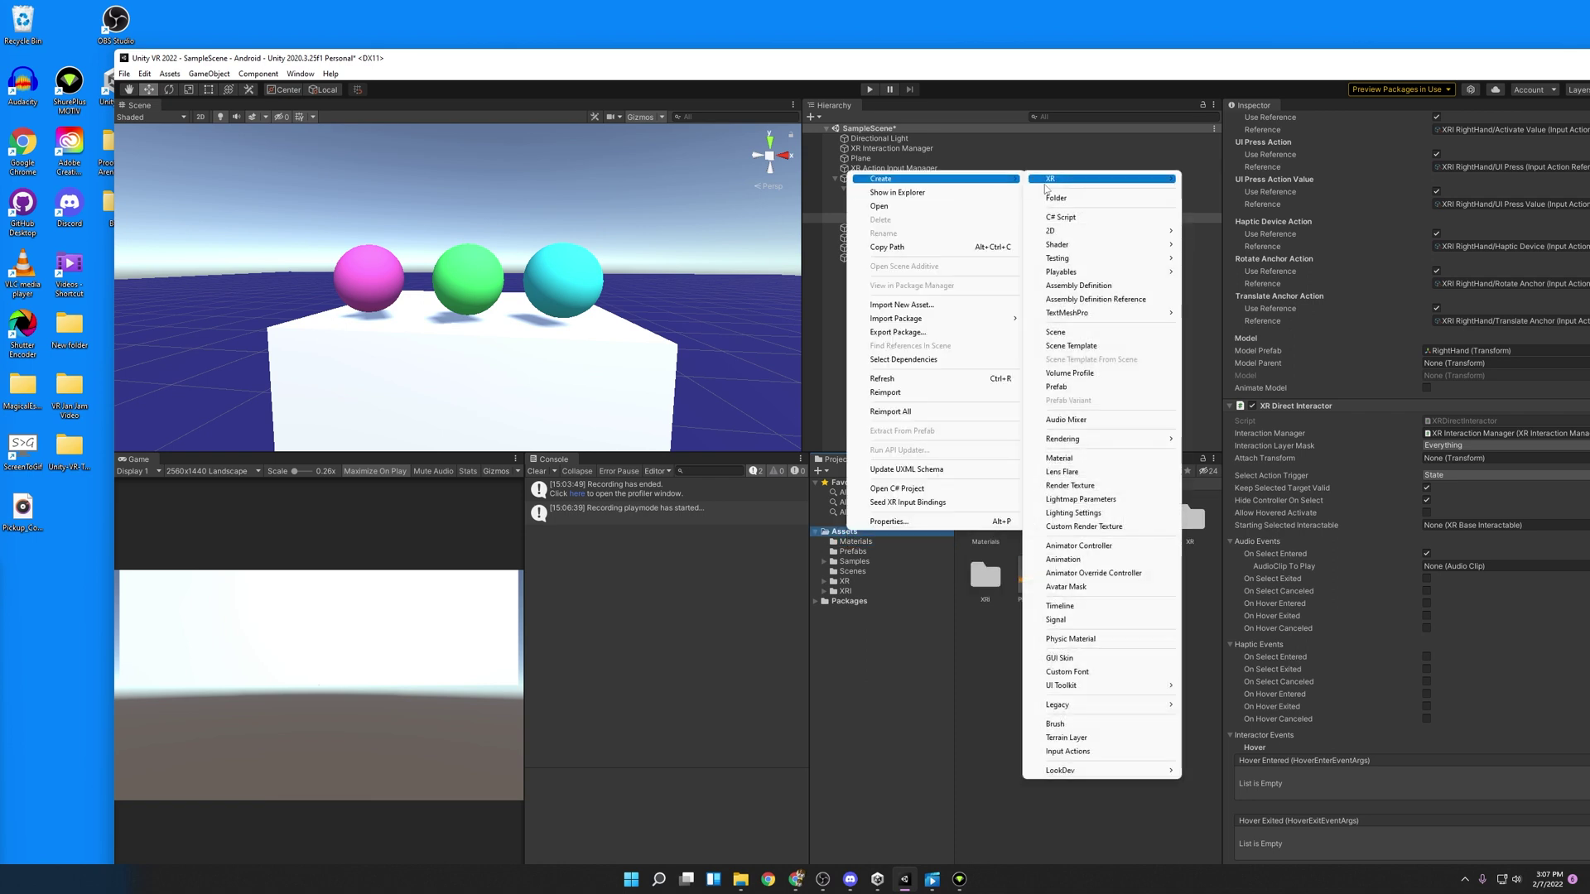
{"action": "left_click", "coordinate": [1057, 199]}
{"action": "type", "text": "Audio"}
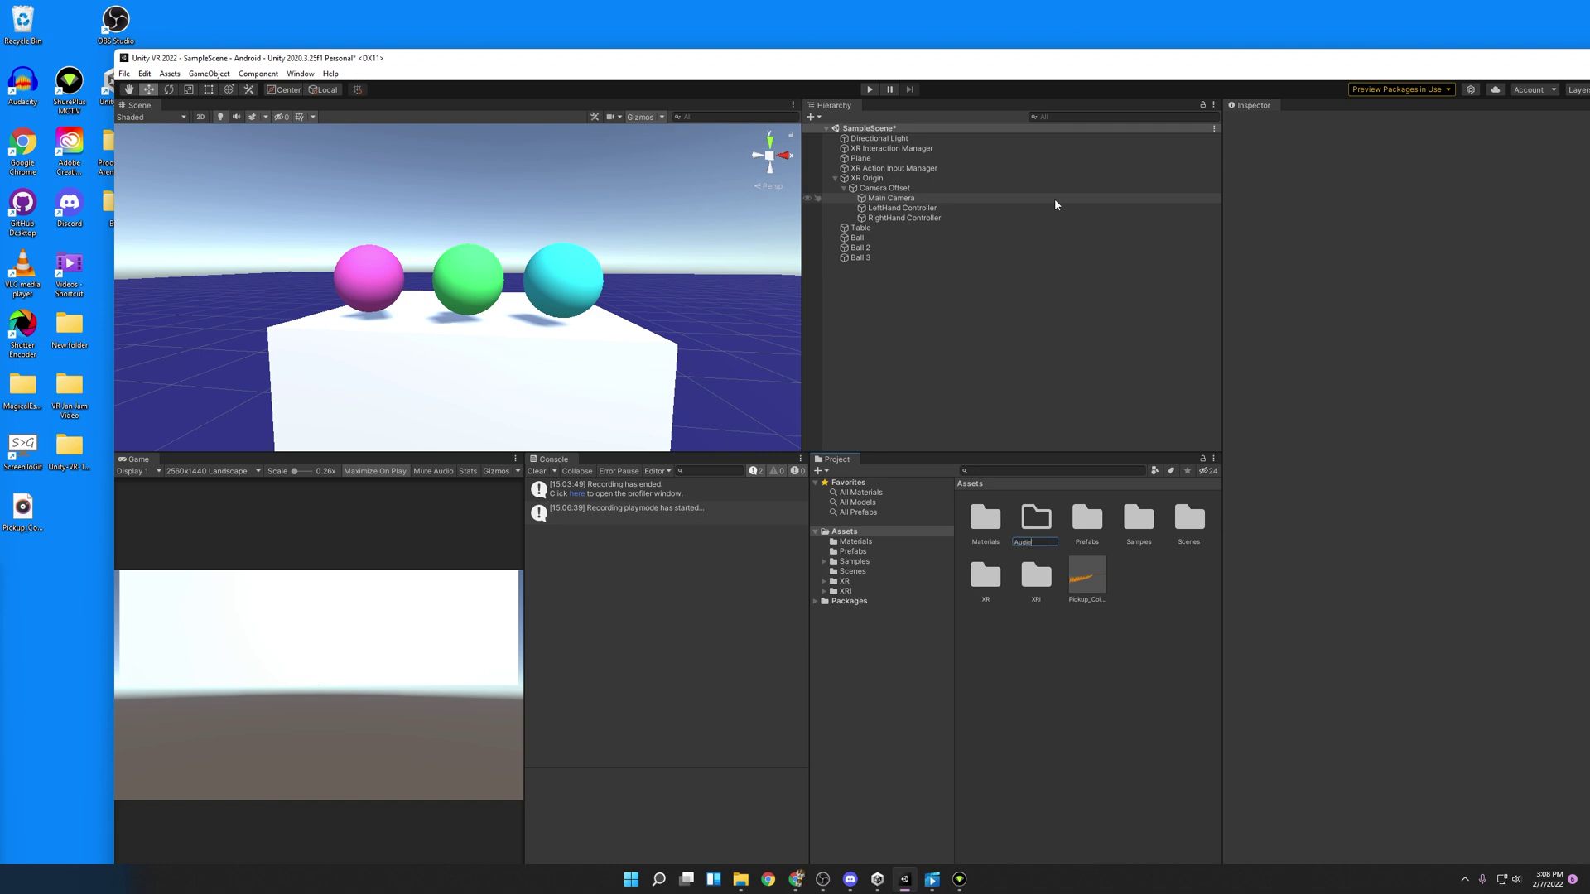
{"action": "key", "text": "Return"}
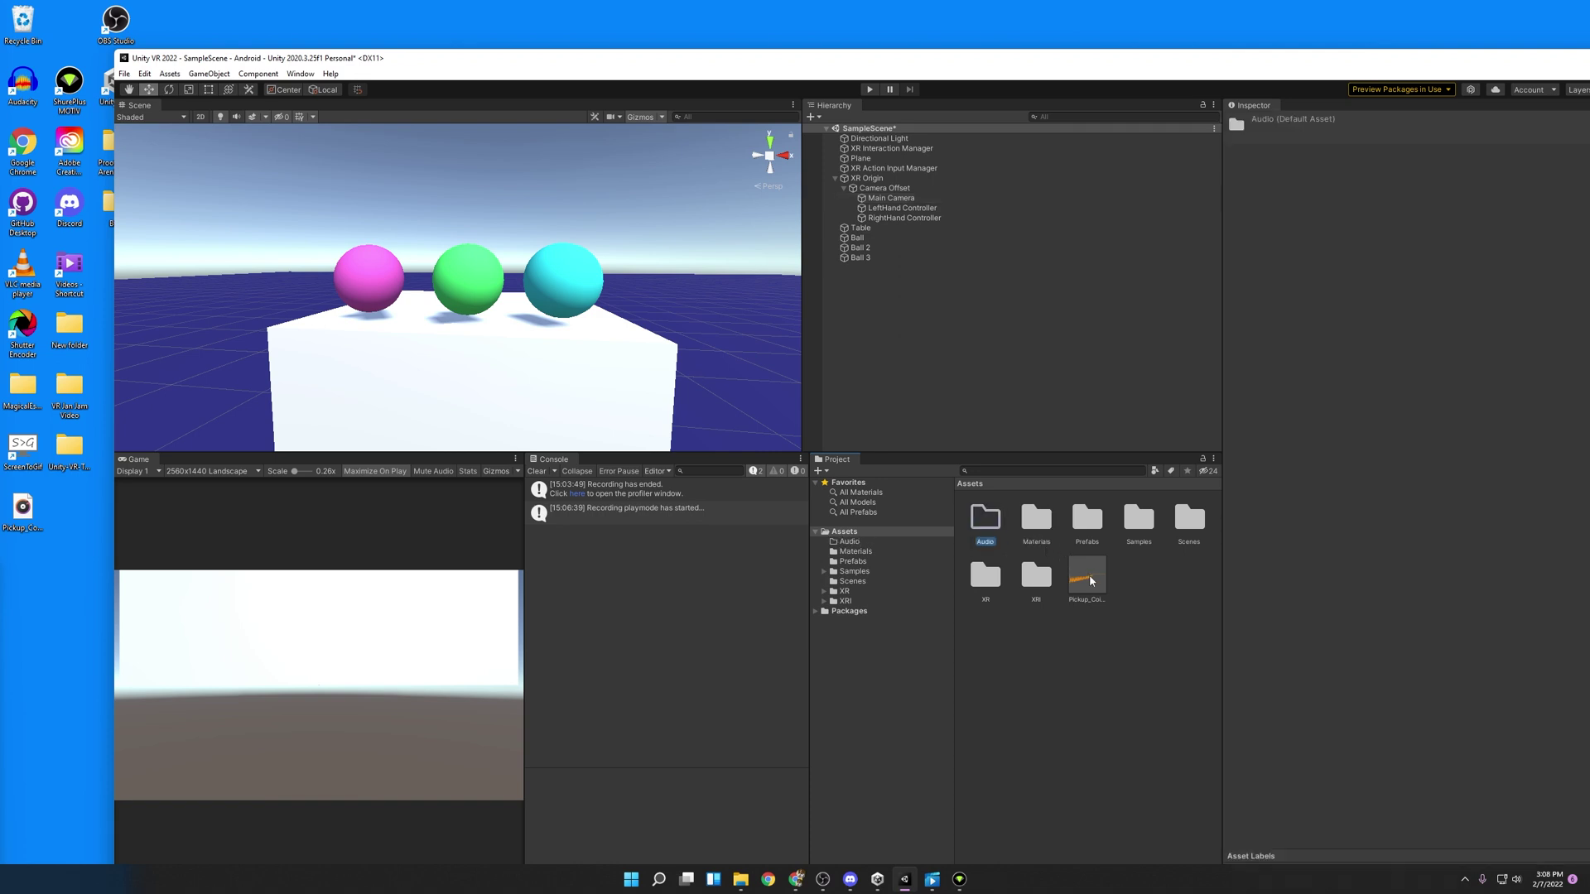
{"action": "left_click_drag", "start_coordinate": [1091, 582], "coordinate": [985, 519]}
{"action": "left_click", "coordinate": [898, 209]}
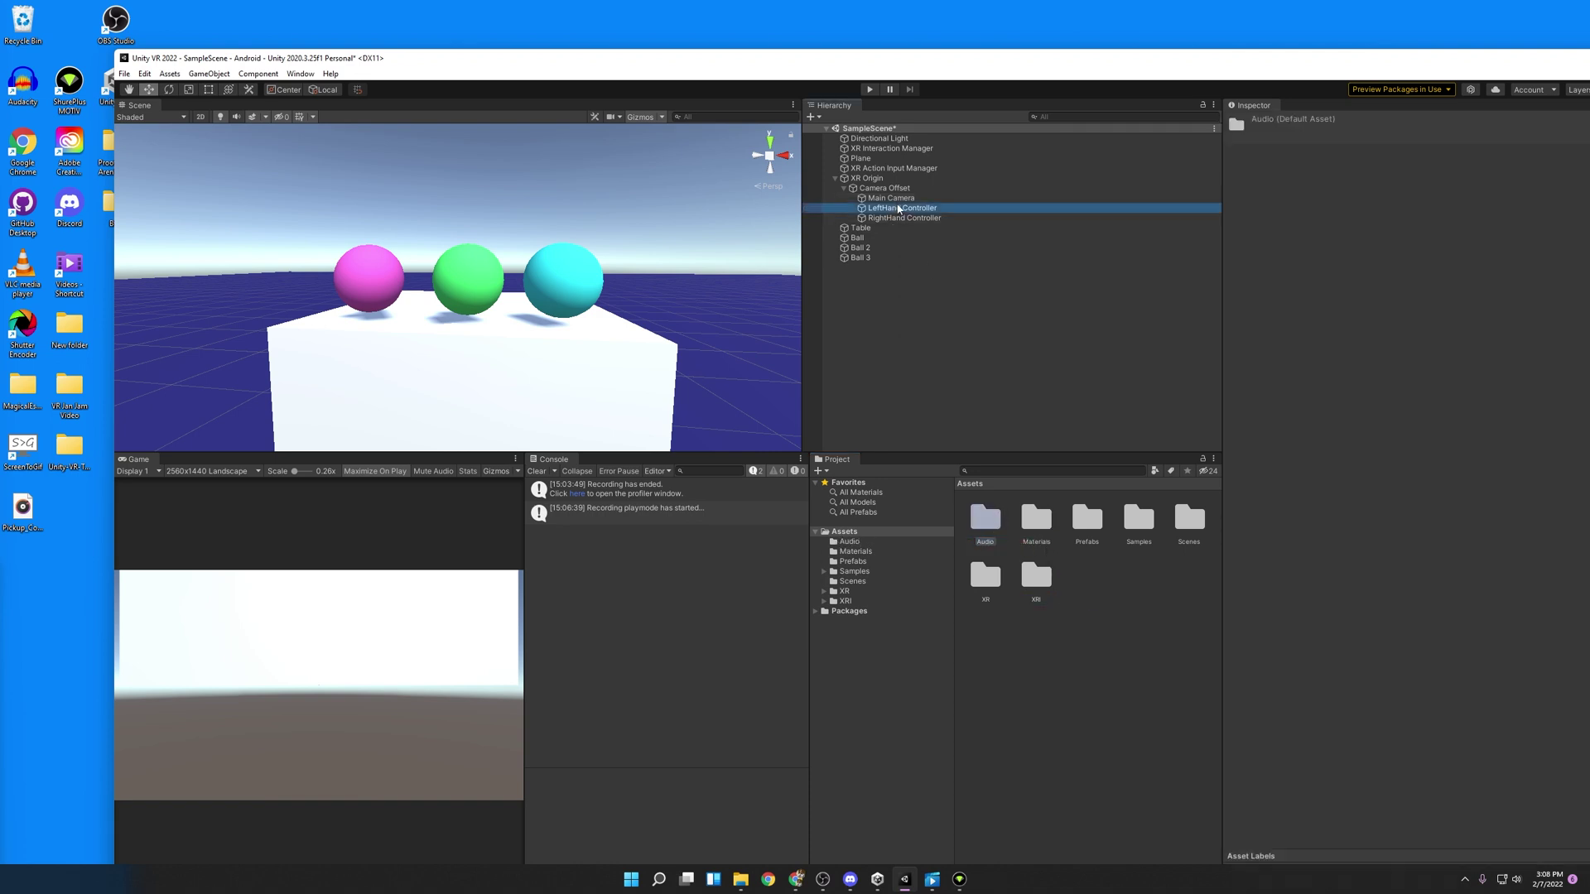
{"action": "left_click", "coordinate": [900, 220]}
- Enable On Select Entered audio on the RightHand Controller and assign Pickup_Coin2 as its clip
{"action": "double_click", "coordinate": [1107, 60]}
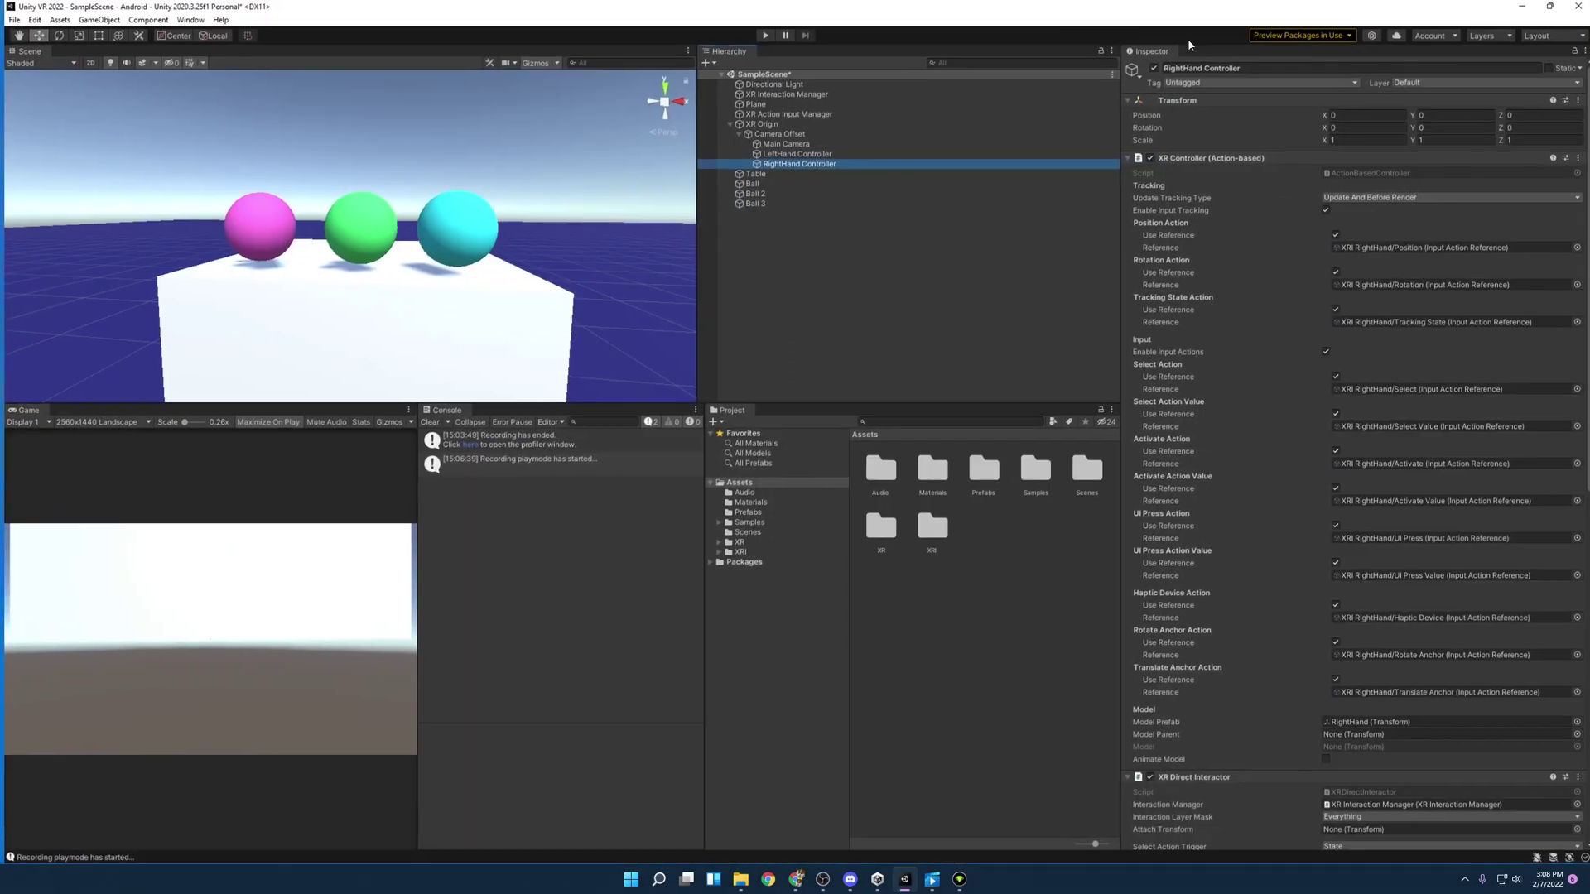
{"action": "scroll", "coordinate": [1235, 580], "scroll_direction": "down", "scroll_amount": 3}
{"action": "scroll", "coordinate": [1216, 607], "scroll_direction": "down", "scroll_amount": 4}
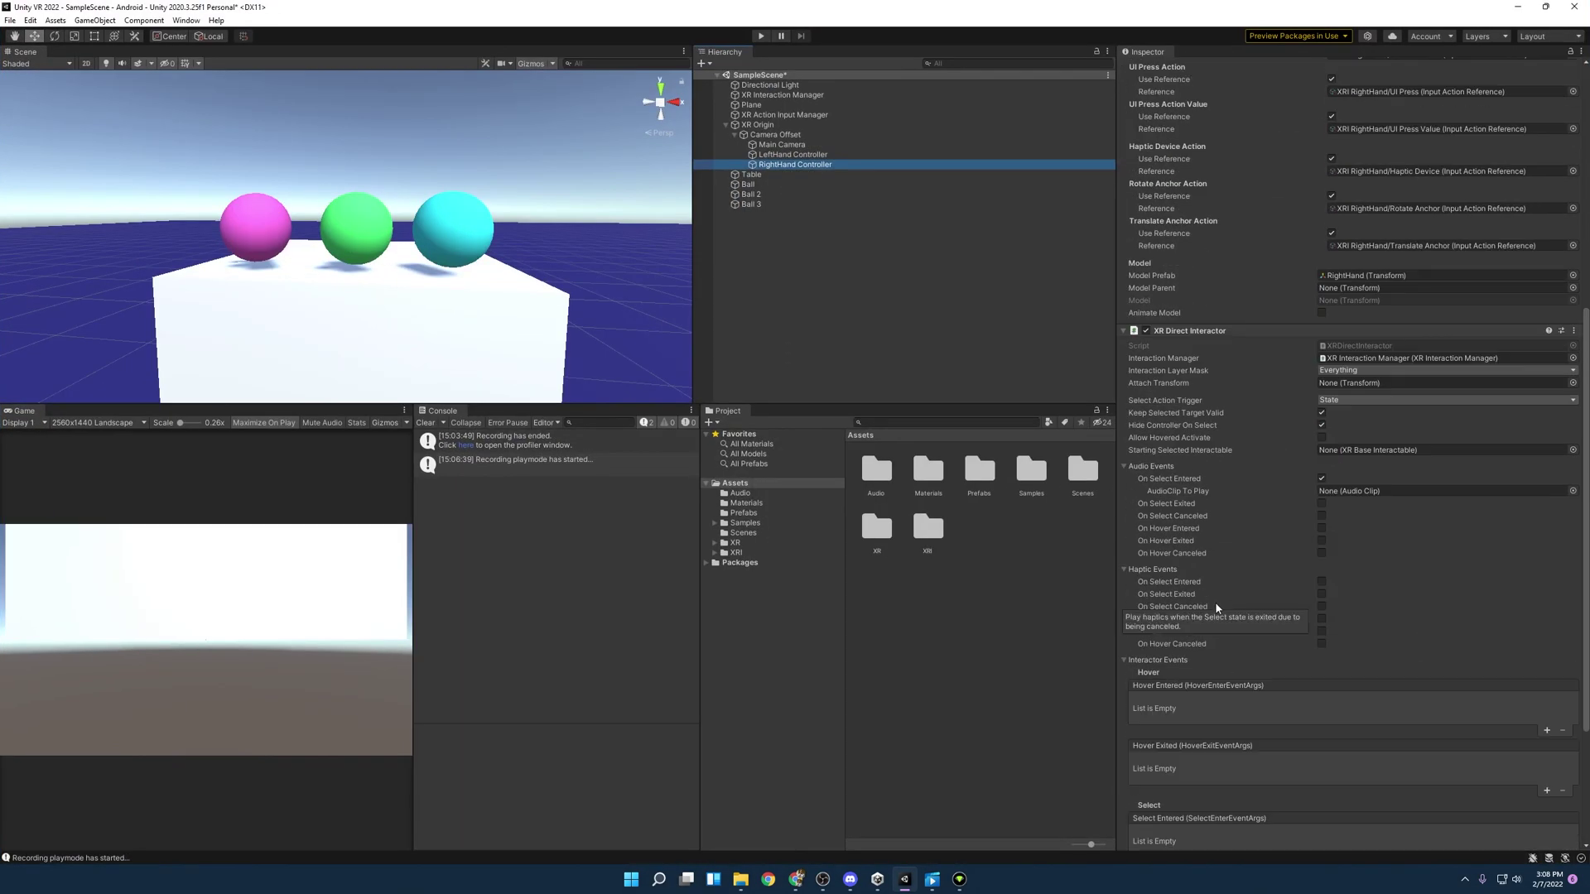
{"action": "double_click", "coordinate": [877, 470]}
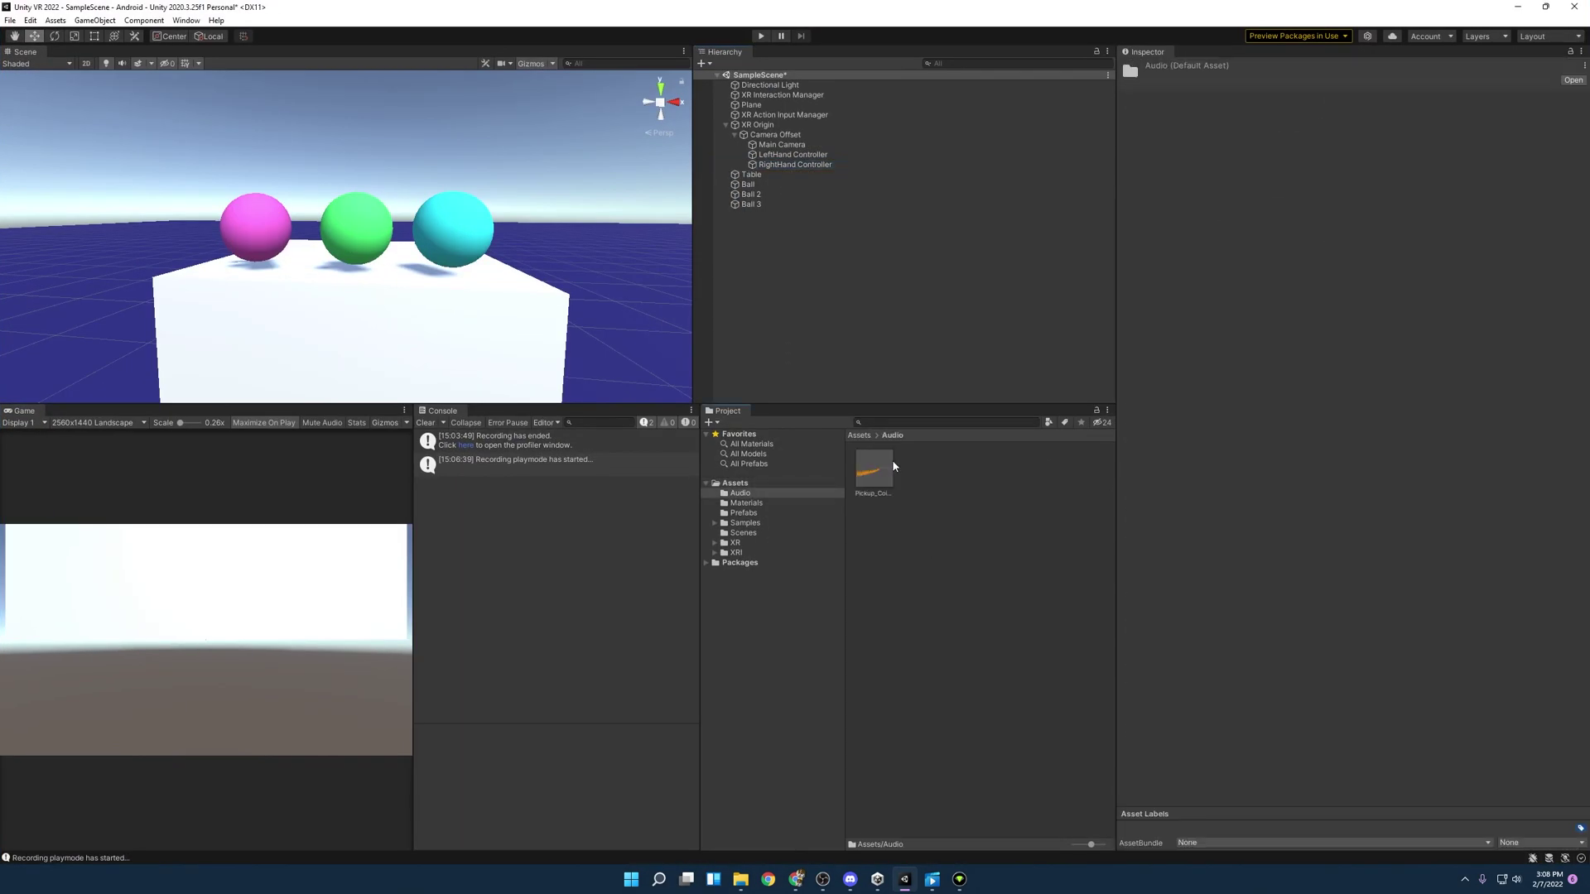
{"action": "left_click", "coordinate": [793, 165]}
{"action": "scroll", "coordinate": [1145, 512], "scroll_direction": "down", "scroll_amount": 4}
{"action": "left_click", "coordinate": [1322, 590]}
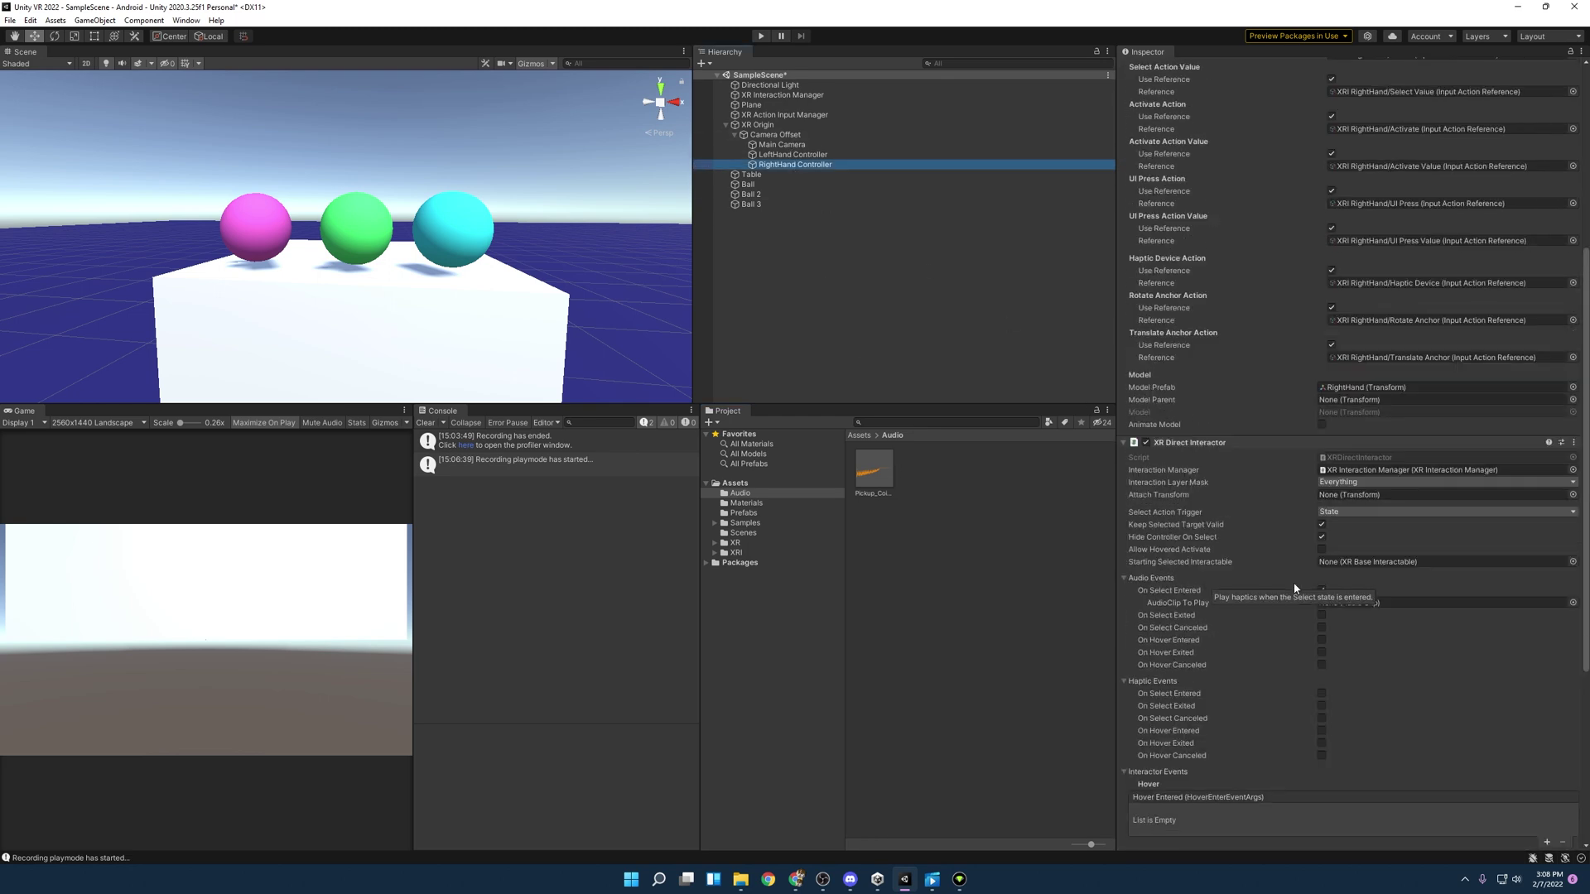
{"action": "scroll", "coordinate": [1293, 584], "scroll_direction": "down", "scroll_amount": 3}
{"action": "left_click_drag", "start_coordinate": [873, 469], "coordinate": [1407, 379]}
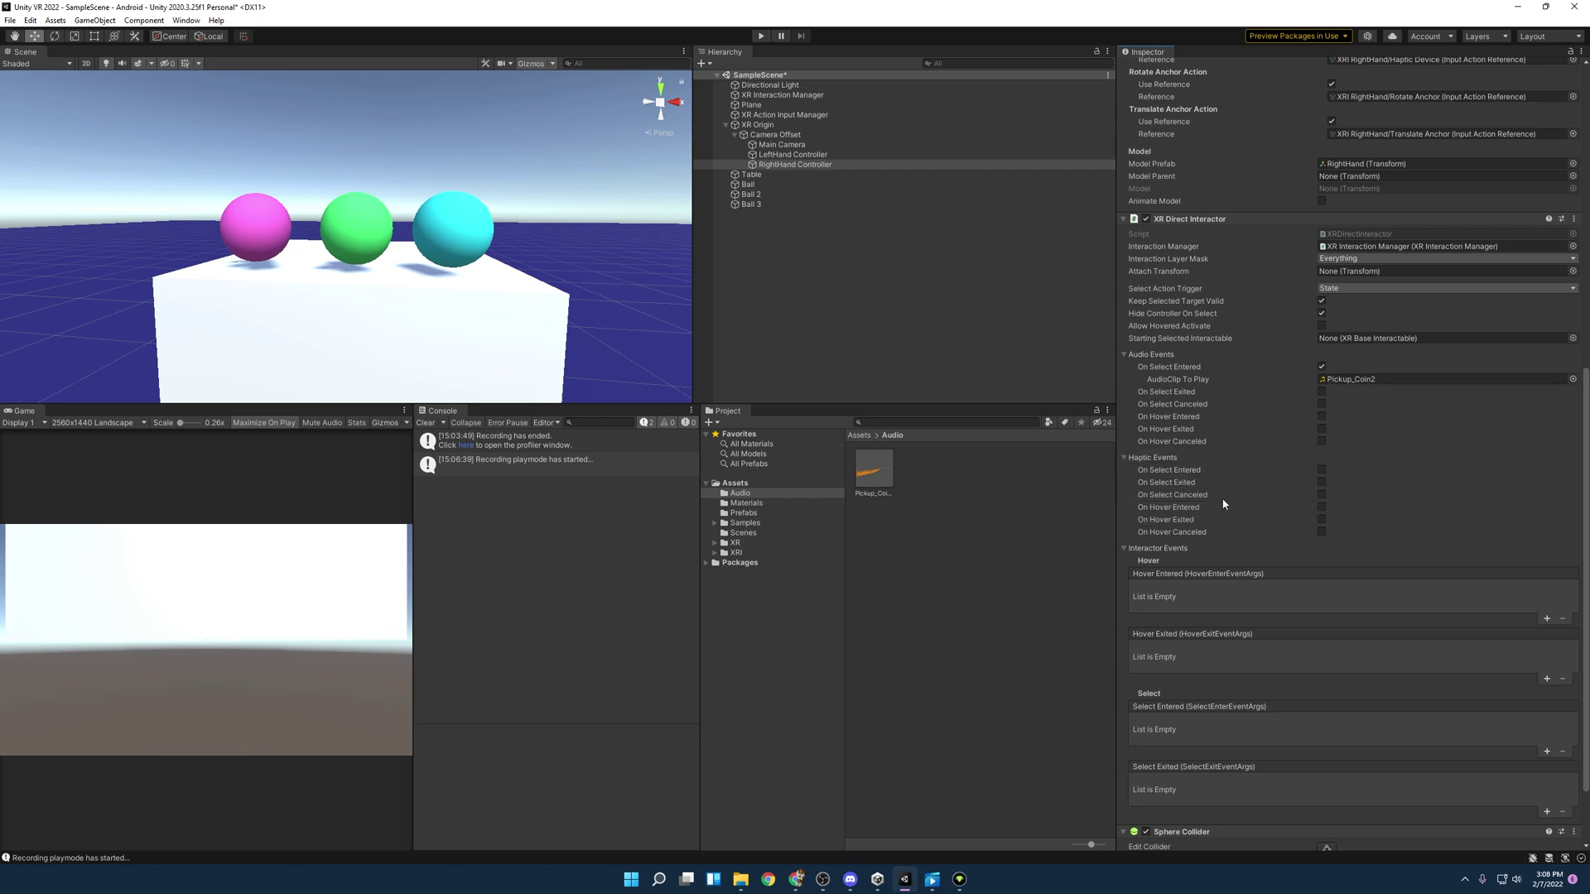
- Enable RightHand haptics on Hover Entered at 0.25 intensity for 0.25, and on Select Entered
{"action": "left_click", "coordinate": [1322, 508]}
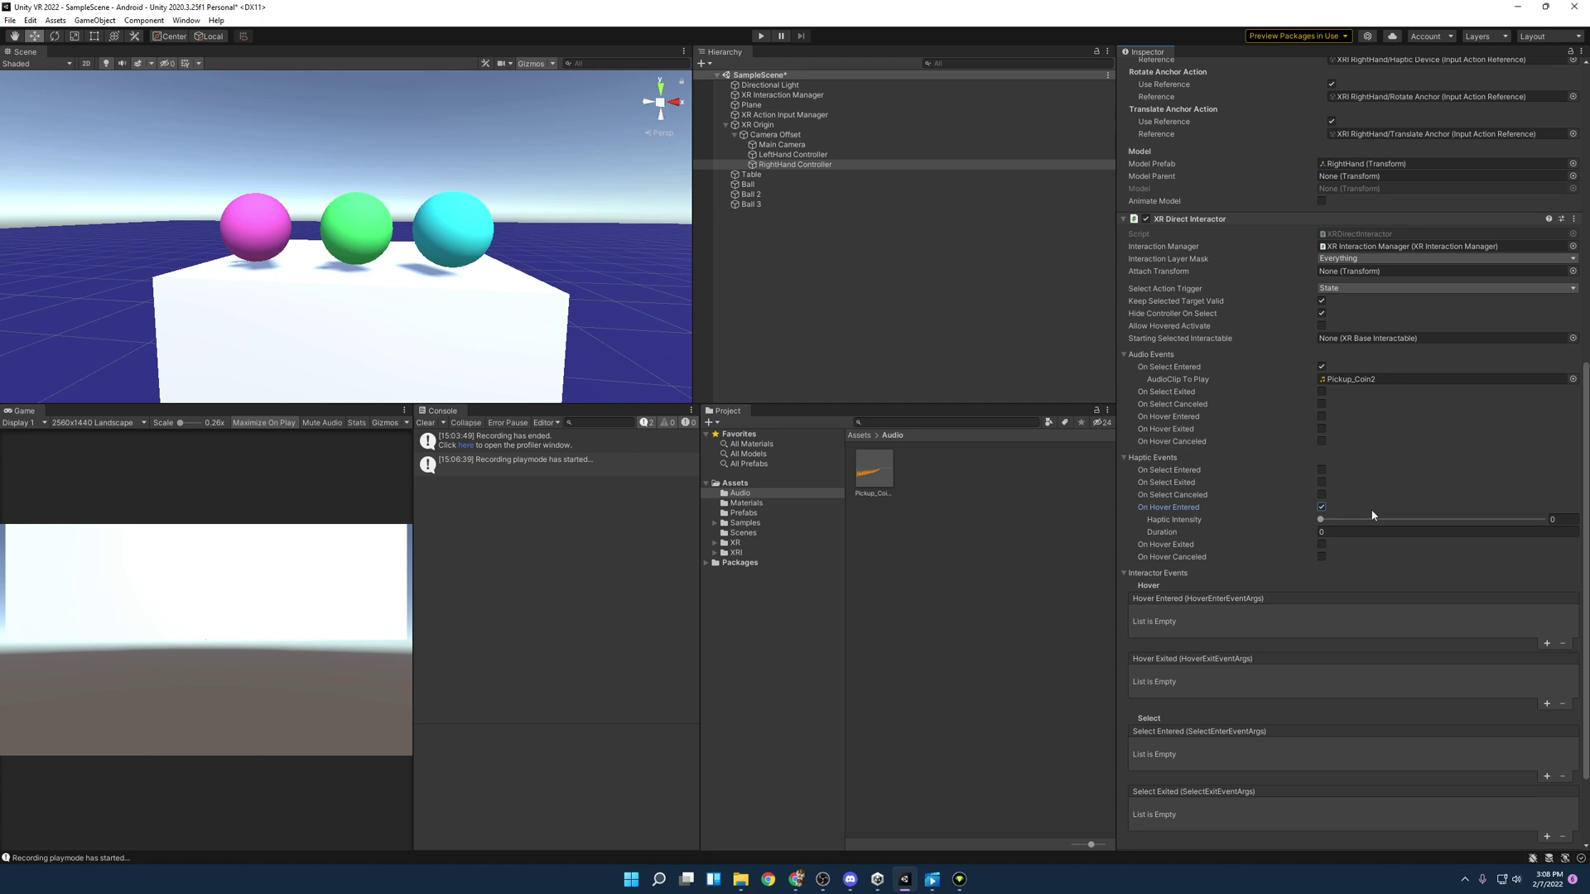
{"action": "left_click", "coordinate": [1341, 532]}
{"action": "left_click", "coordinate": [1321, 469]}
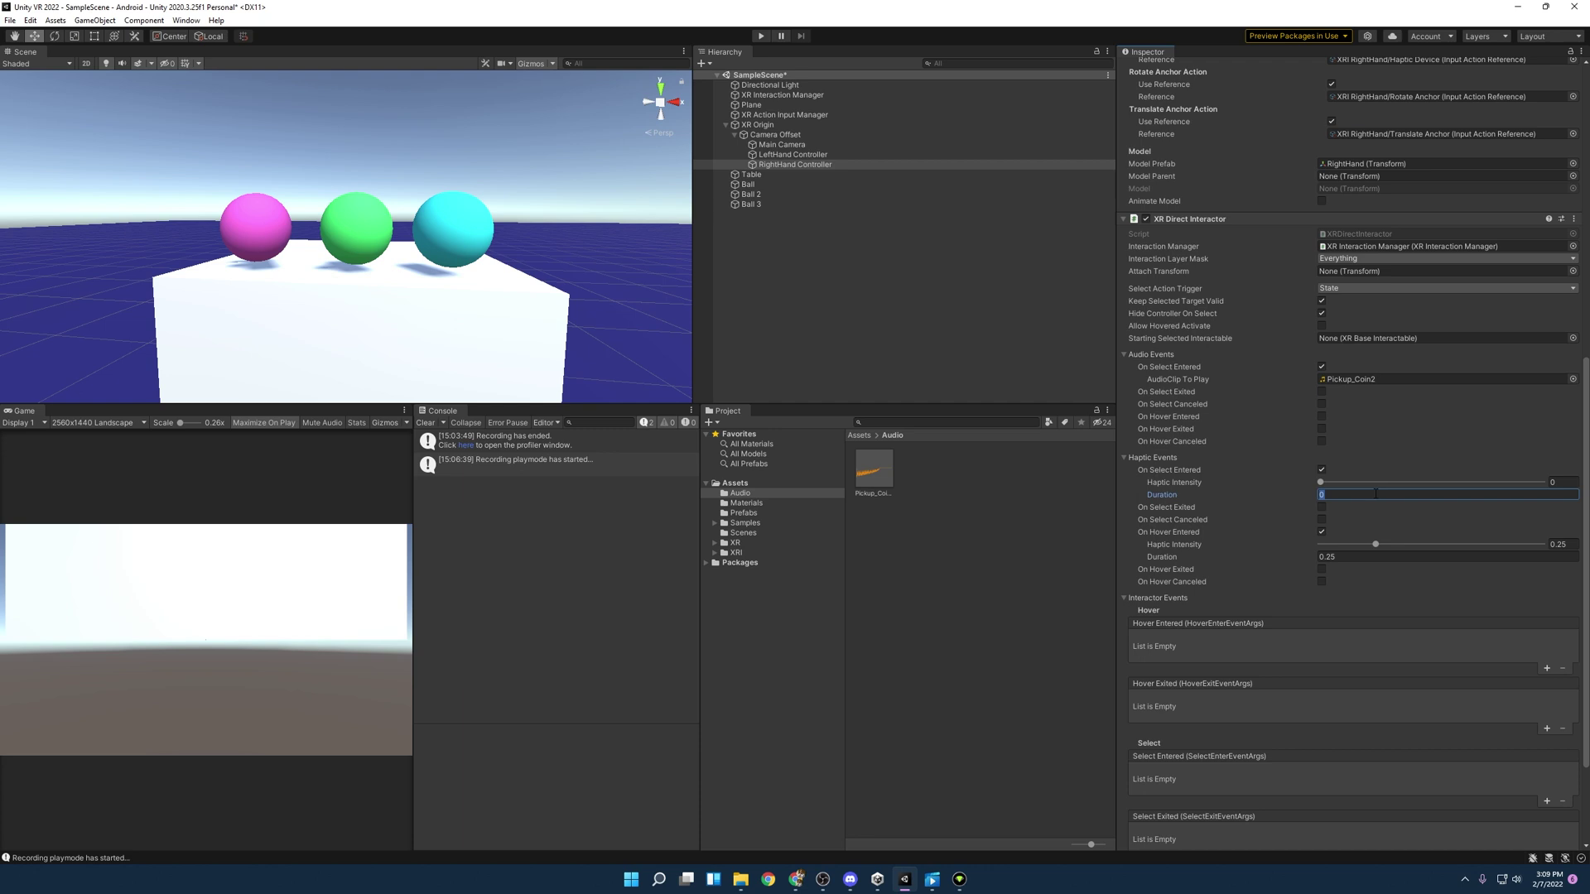